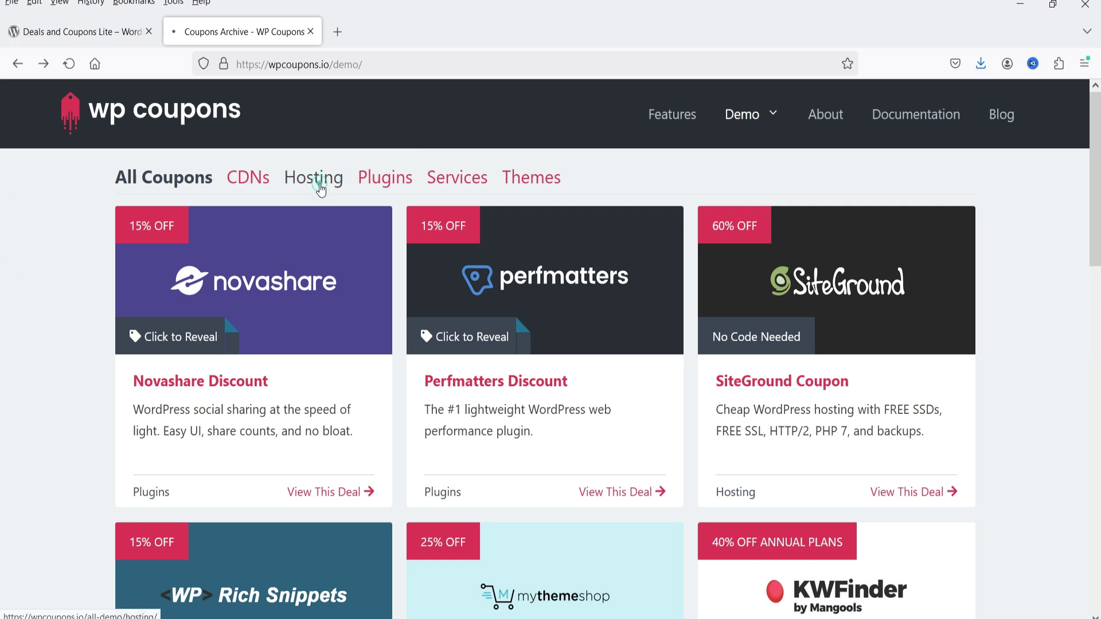
Filter the demo coupons by Hosting, return to All Coupons, and open the Novashare Discount coupon.
click(318, 187)
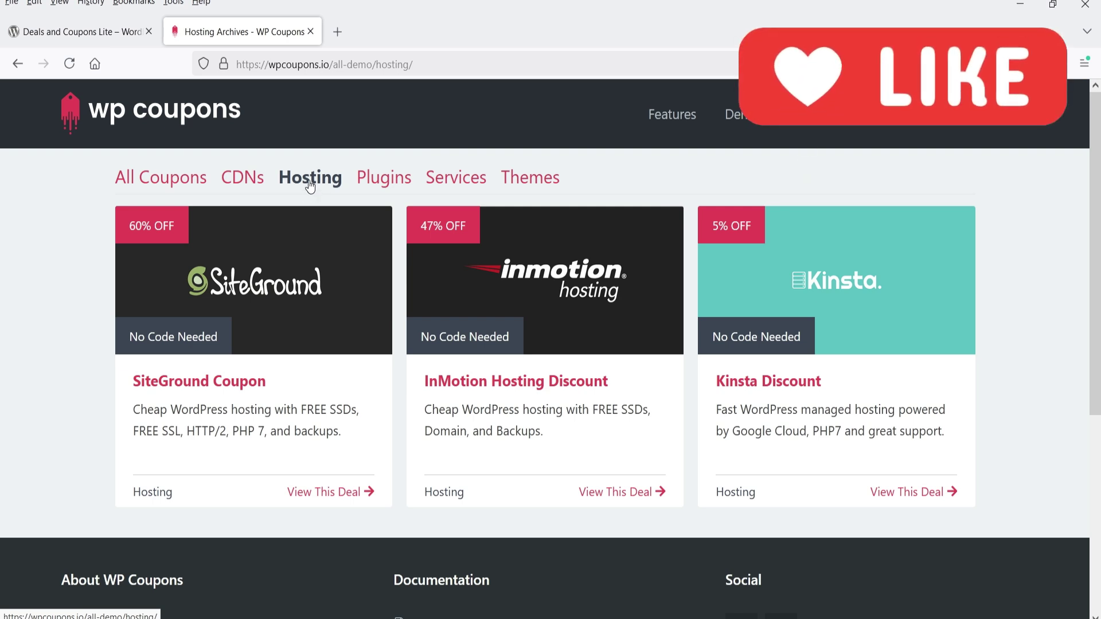
click(192, 178)
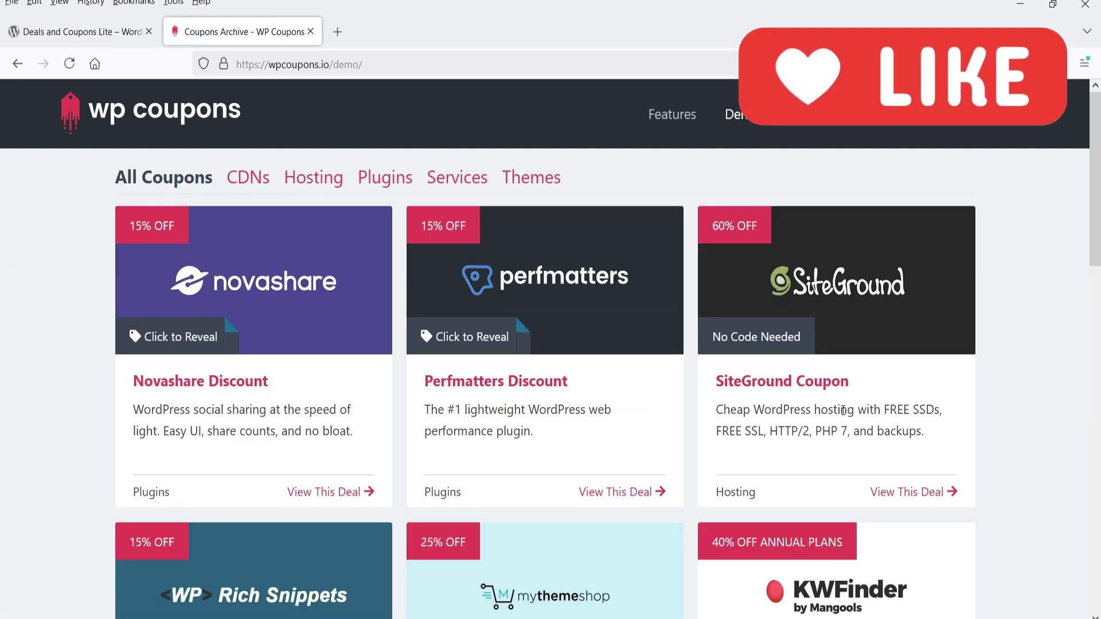
click(306, 288)
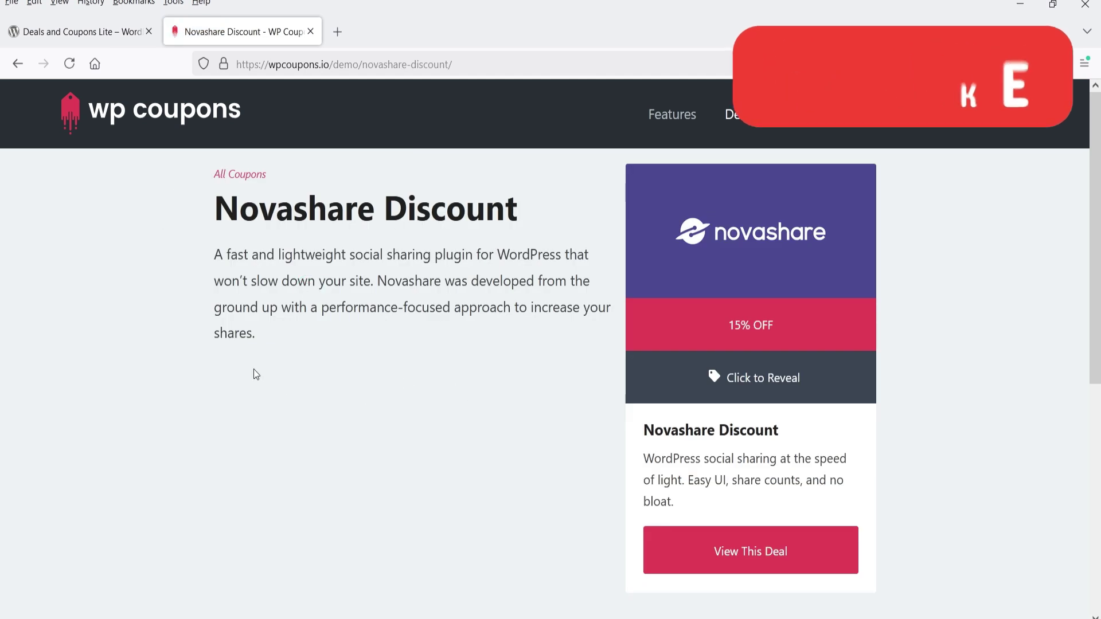
Reveal the Novashare 15% off coupon code, then scroll through the Deals and Coupons Lite plugin listing.
triple_click(275, 328)
click(325, 361)
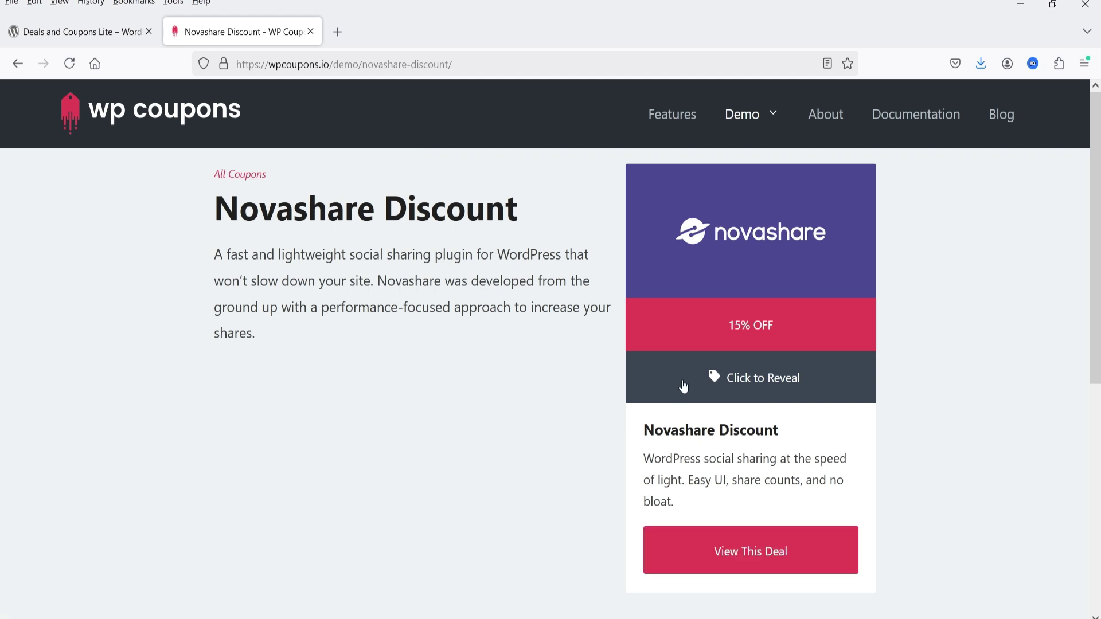
click(767, 386)
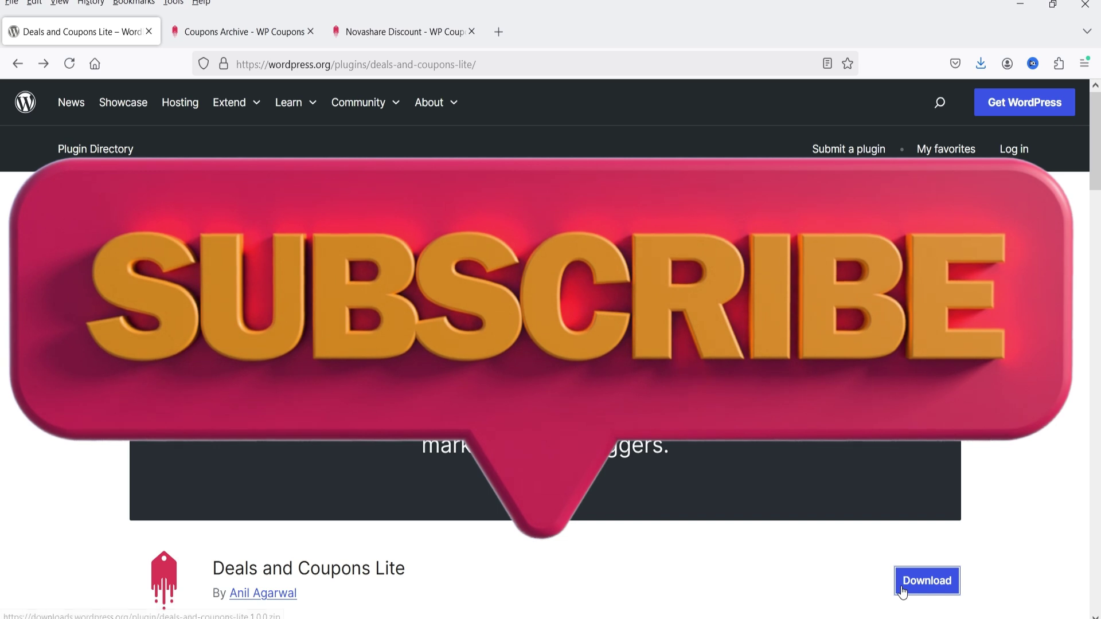
scroll(974, 489, down, 5)
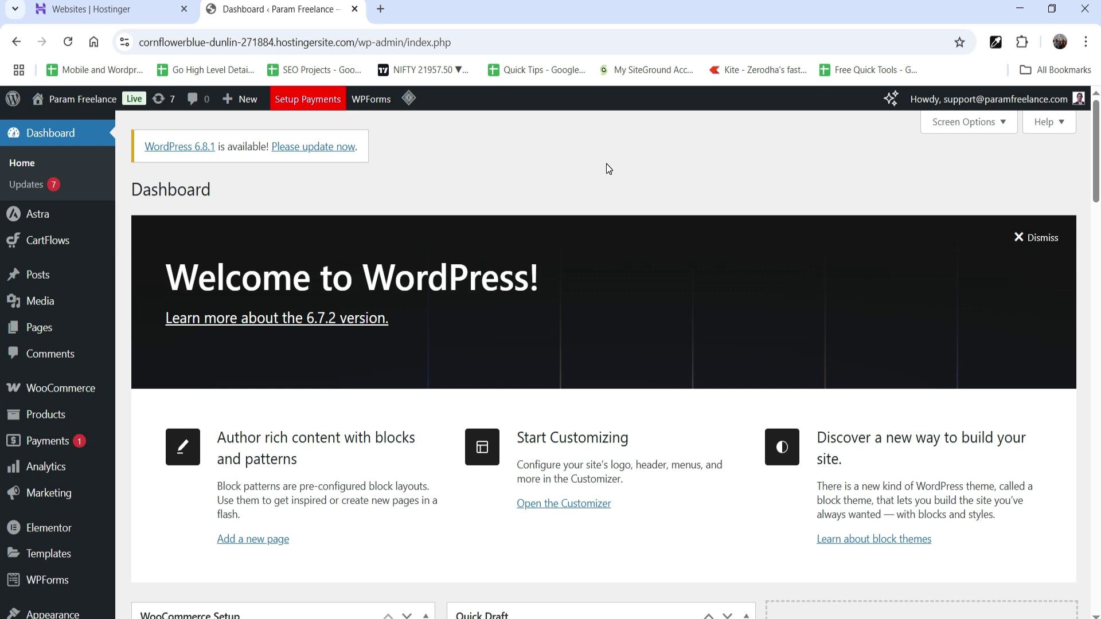
scroll(607, 167, down, 4)
Search Add New Plugin for 'deals and coupons lite', then install and activate it.
mouse_move(41, 465)
click(154, 488)
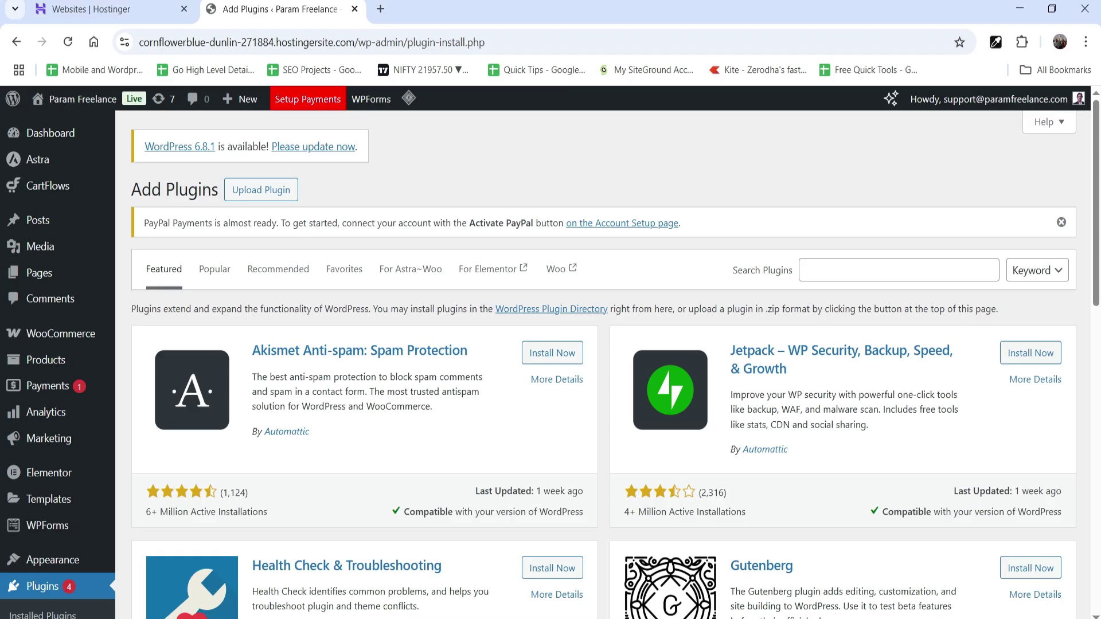
click(905, 271)
text(dea)
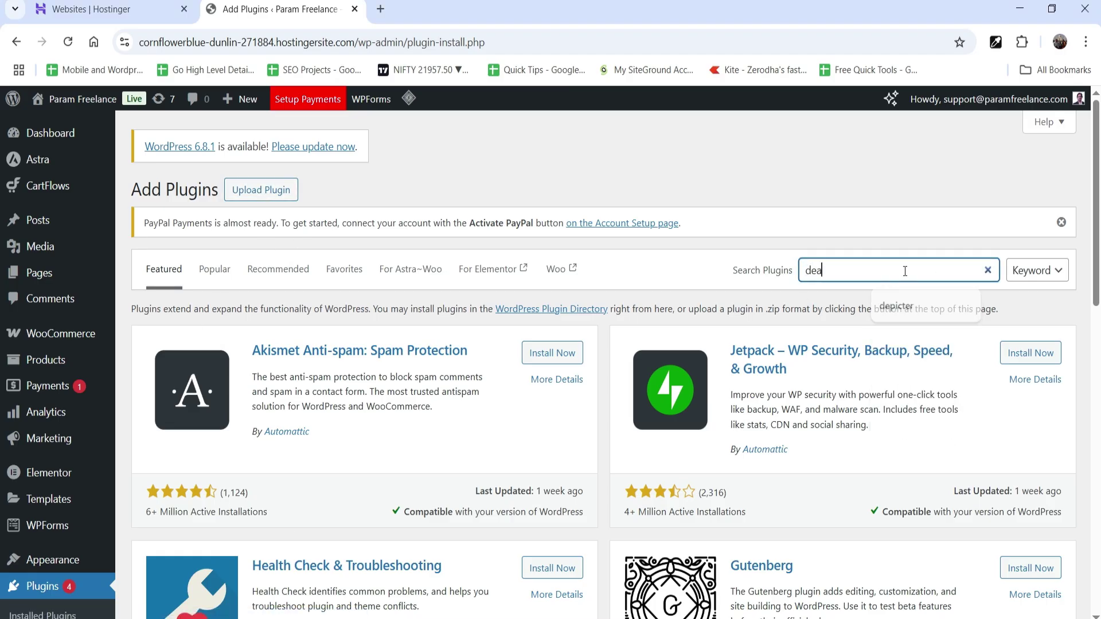
text(ls and coupons l)
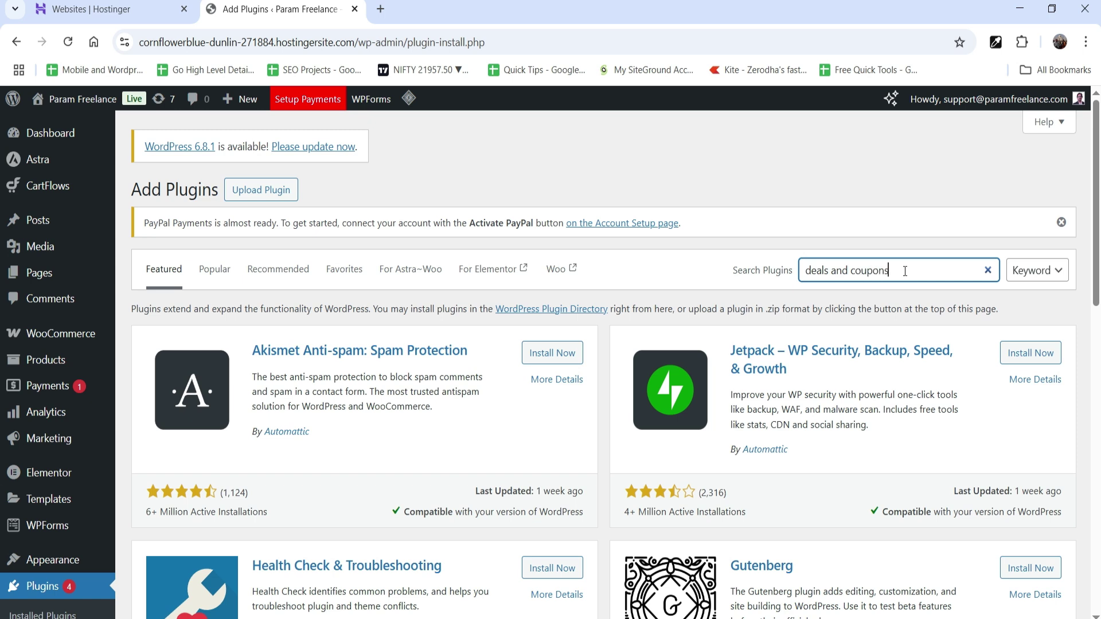
text(ite)
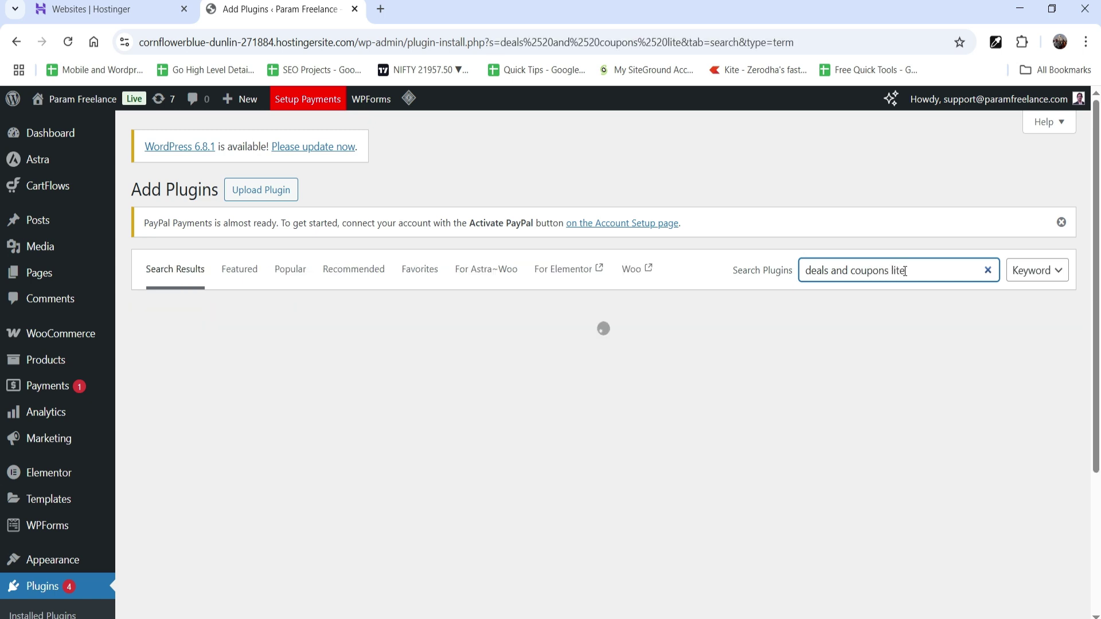
scroll(837, 312, down, 15)
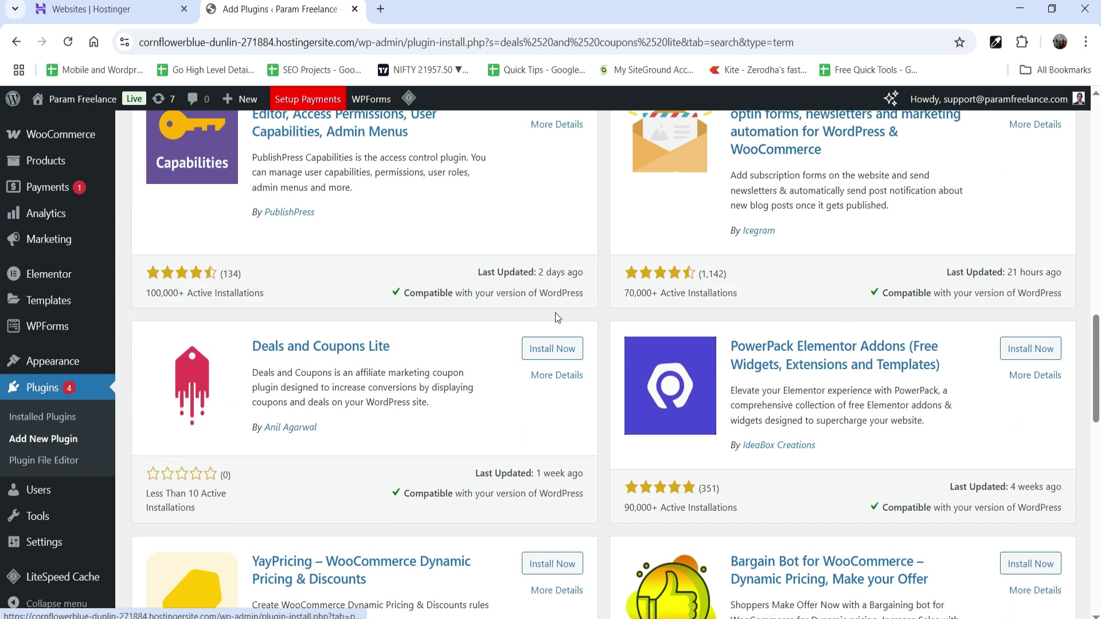
click(561, 352)
click(562, 351)
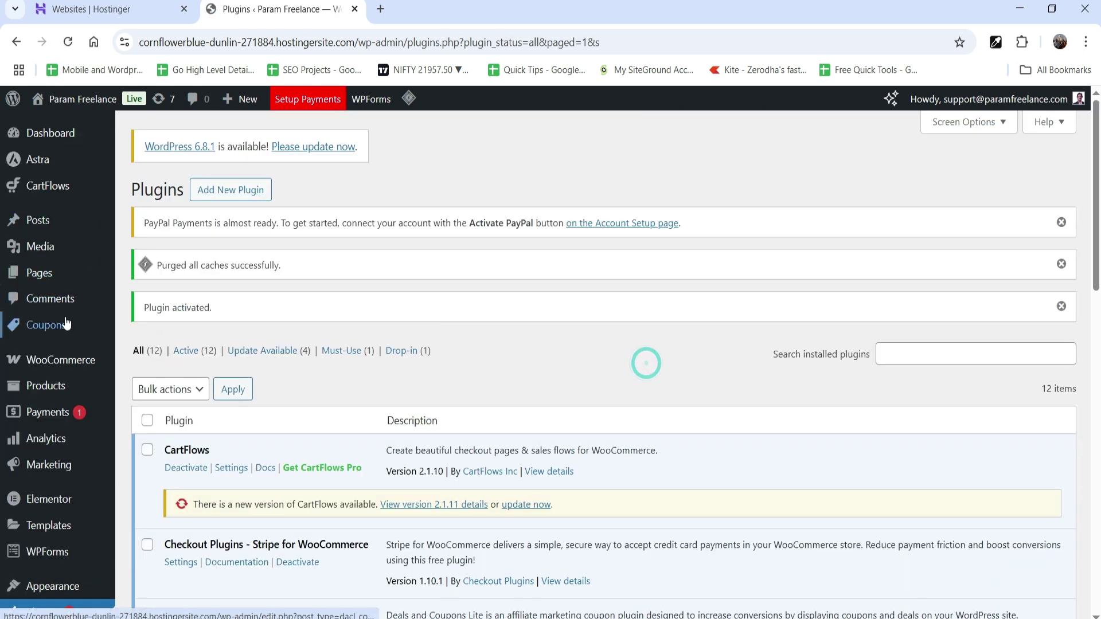
Open the new Coupons admin list in a separate tab.
mouse_move(69, 332)
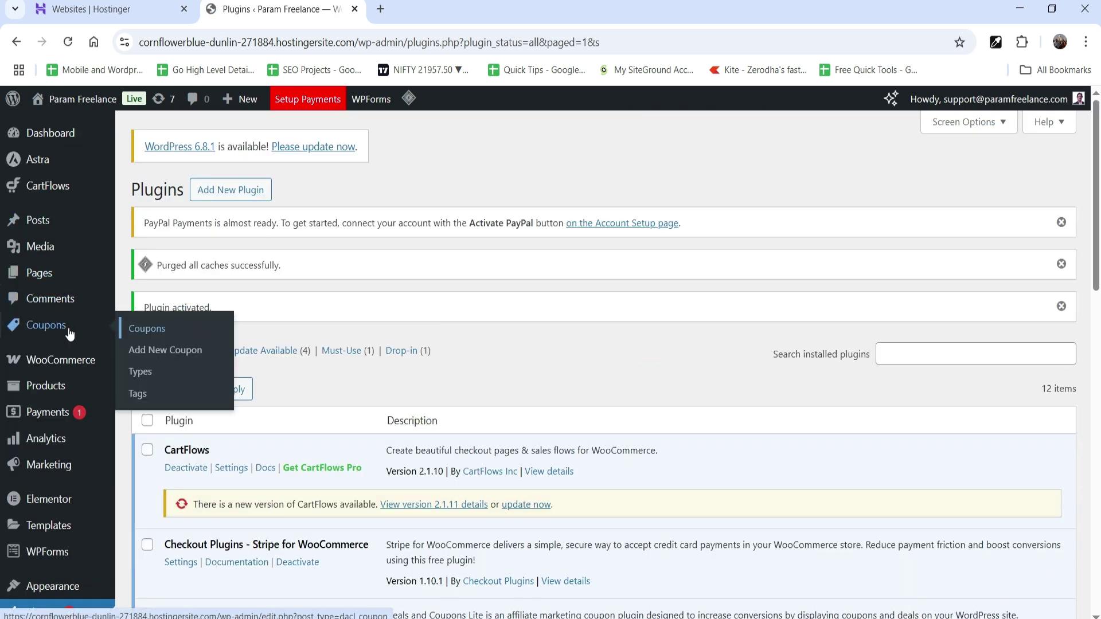
middle_click(137, 326)
click(433, 6)
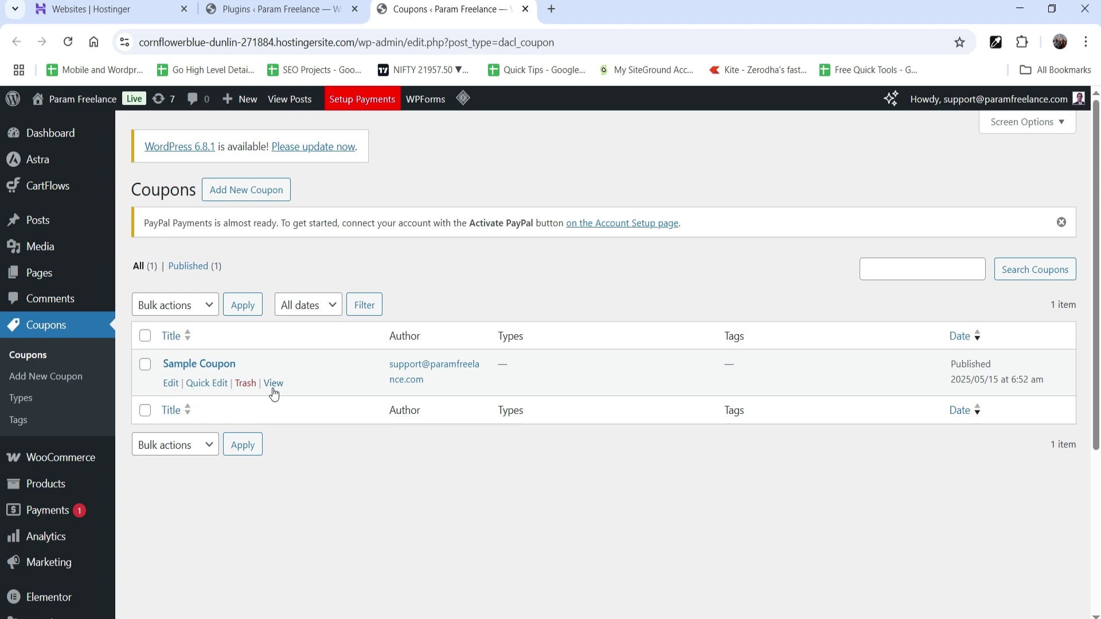
Preview the Sample Coupon's 25% off public page in a new tab, then return to the Coupons list.
right_click(276, 388)
click(330, 404)
click(593, 8)
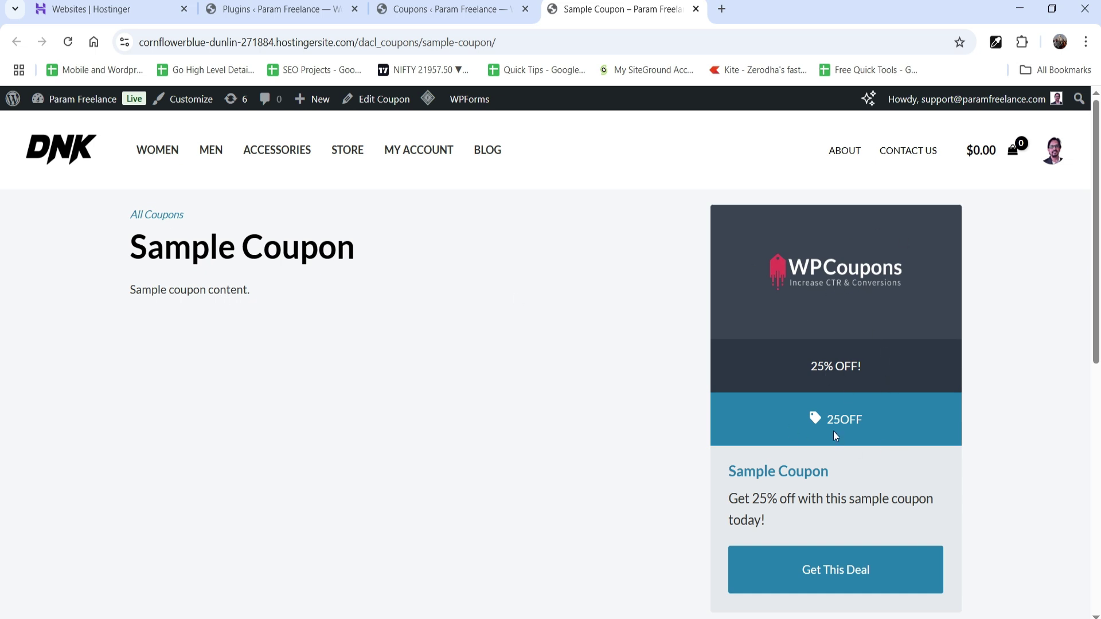
drag(773, 522, 729, 500)
click(823, 517)
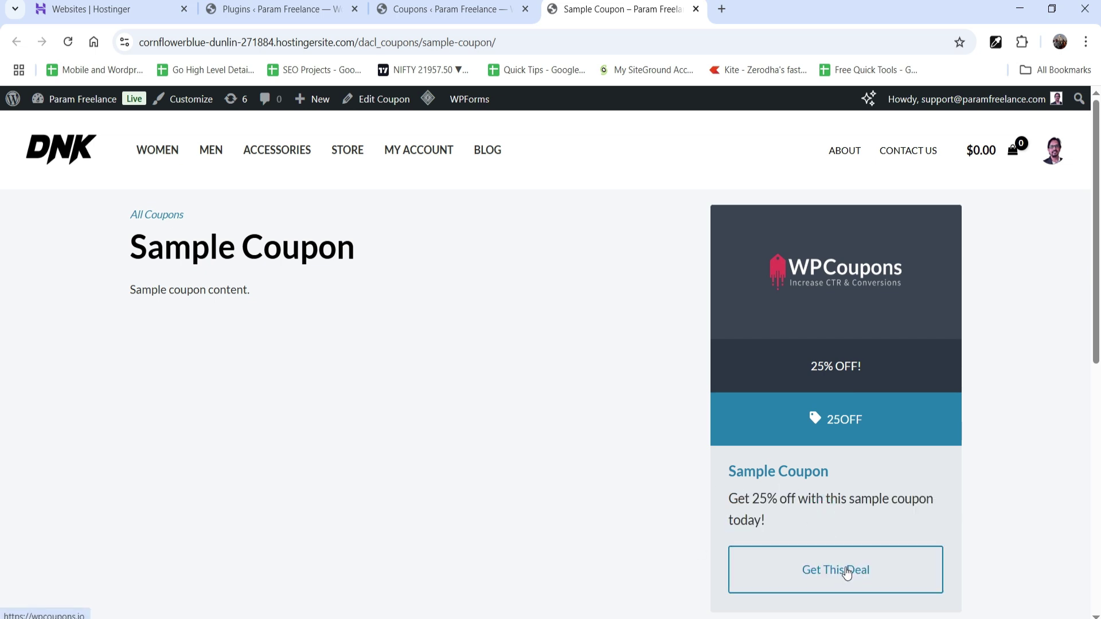
click(470, 10)
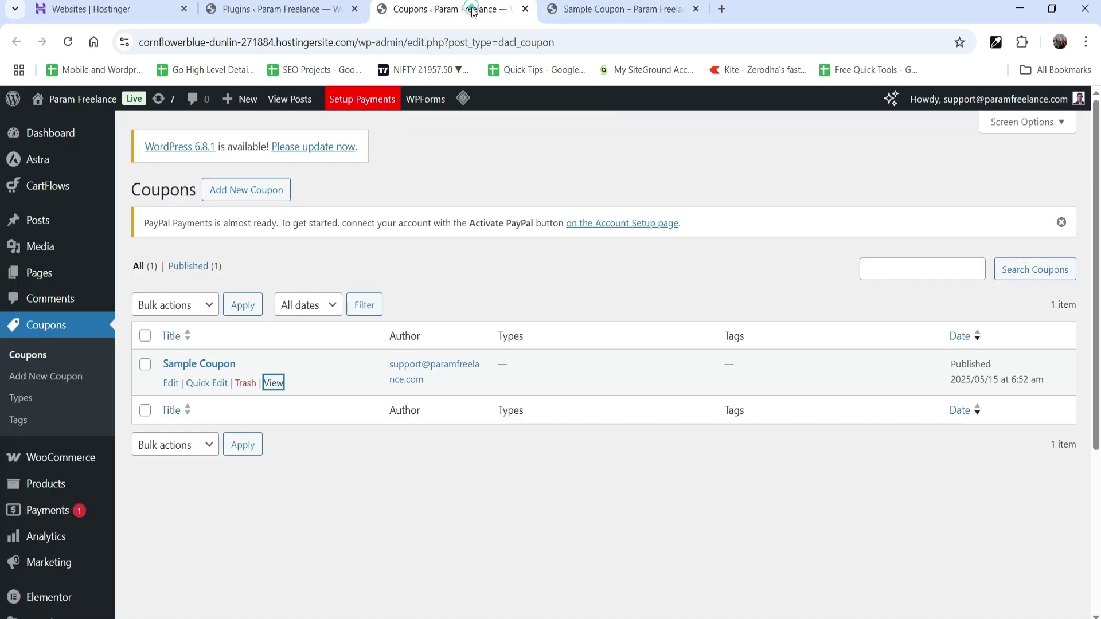
click(259, 202)
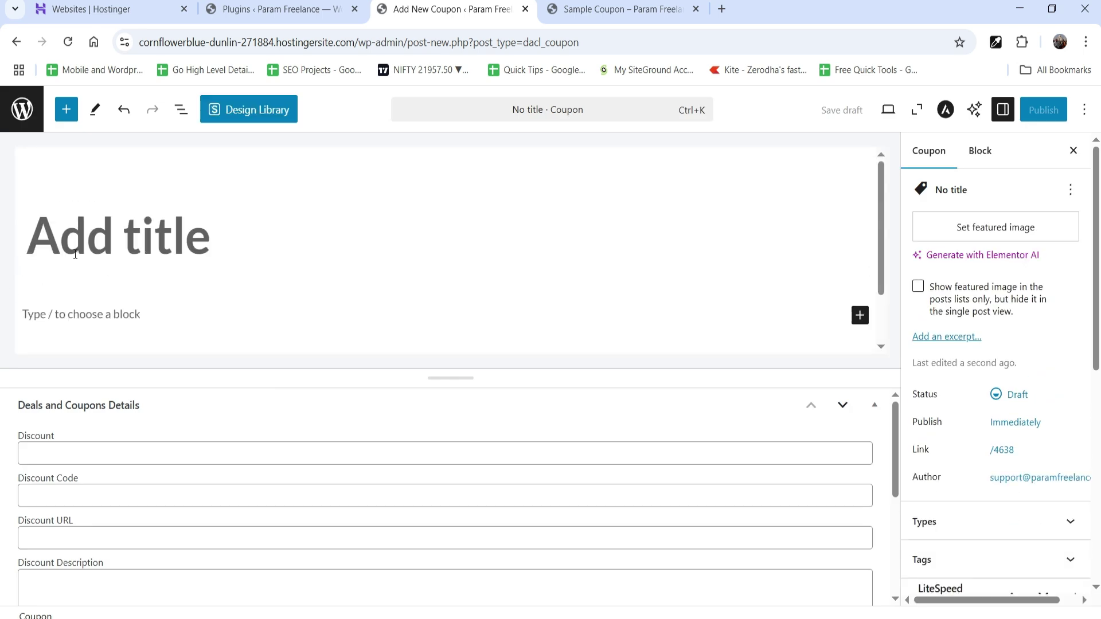
Title the new coupon 'Siteground Hosting' and paste the SiteGround promo description.
click(104, 242)
text(Siteg)
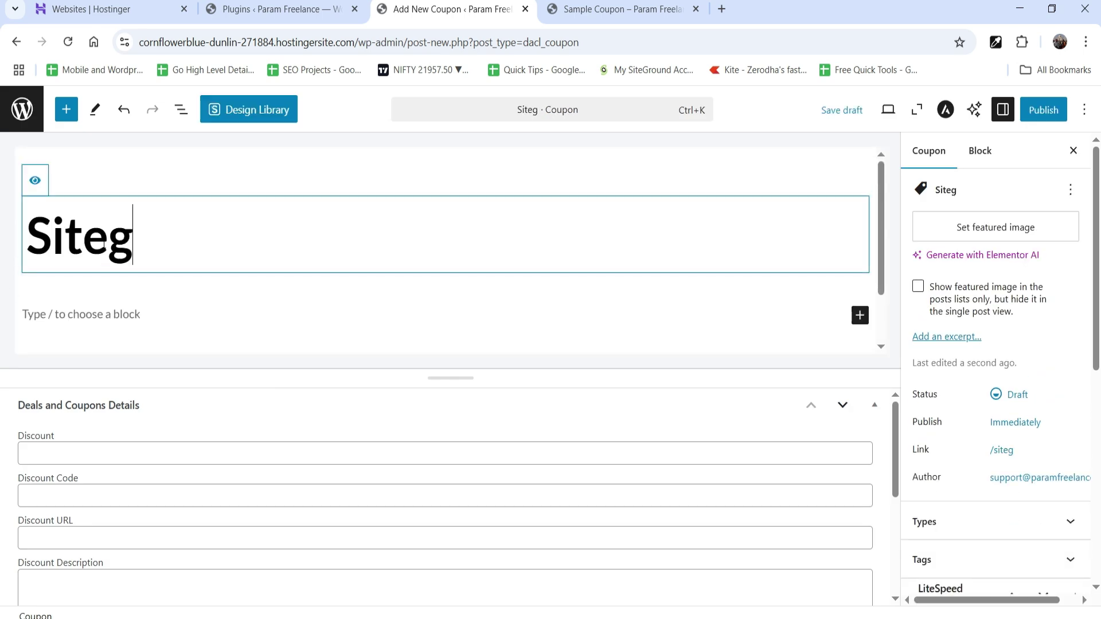
text(round Hosting)
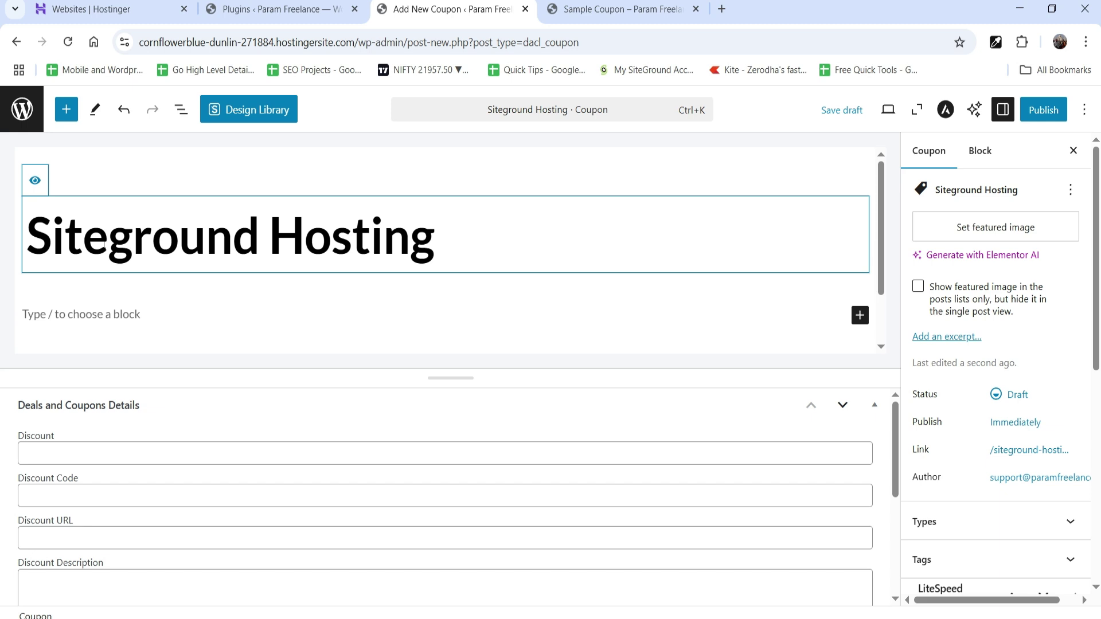
click(102, 315)
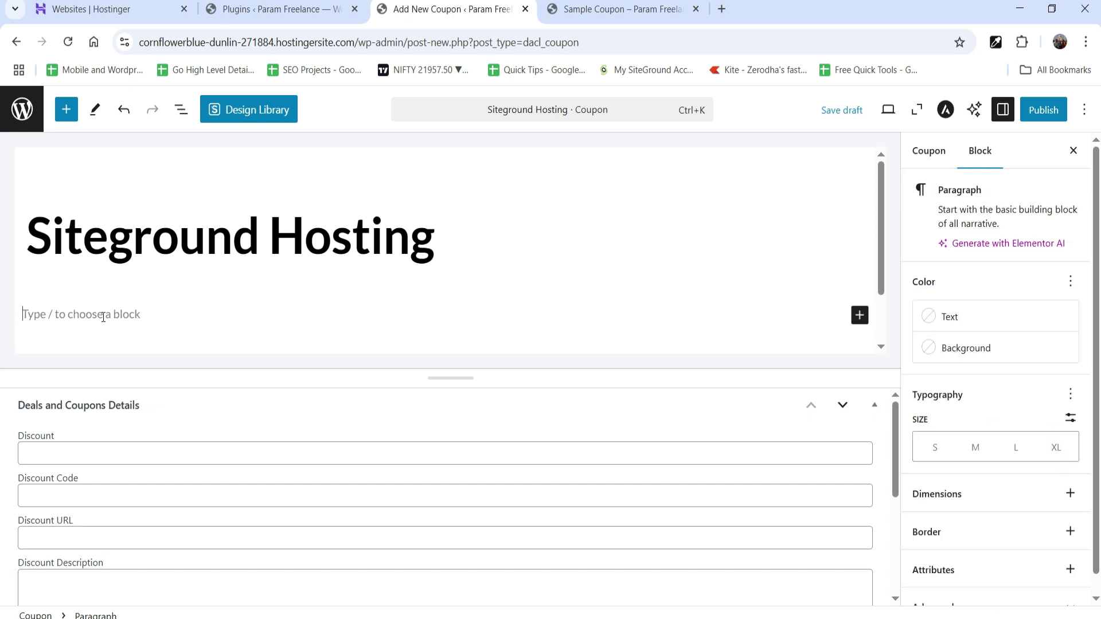
text(If you are looking for a cheaper host with great support and fast speeds, we have yet to find any that top SiteGround. You get free data backups, a free domain, SSDs on every plan, free SSL, HTTP/2, PHP 7, and 24×7 support. We were blown away by their speed for the price. Exclusive 60% off any plan!)
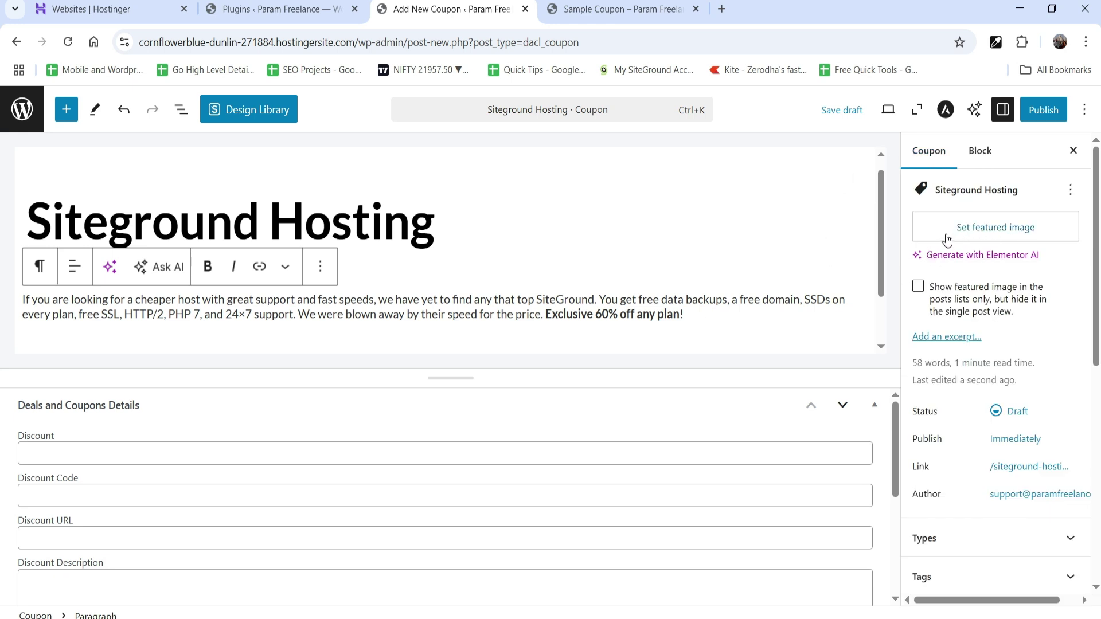
Upload siteground-coupon.png and set it as the coupon's featured image.
click(1004, 236)
click(60, 161)
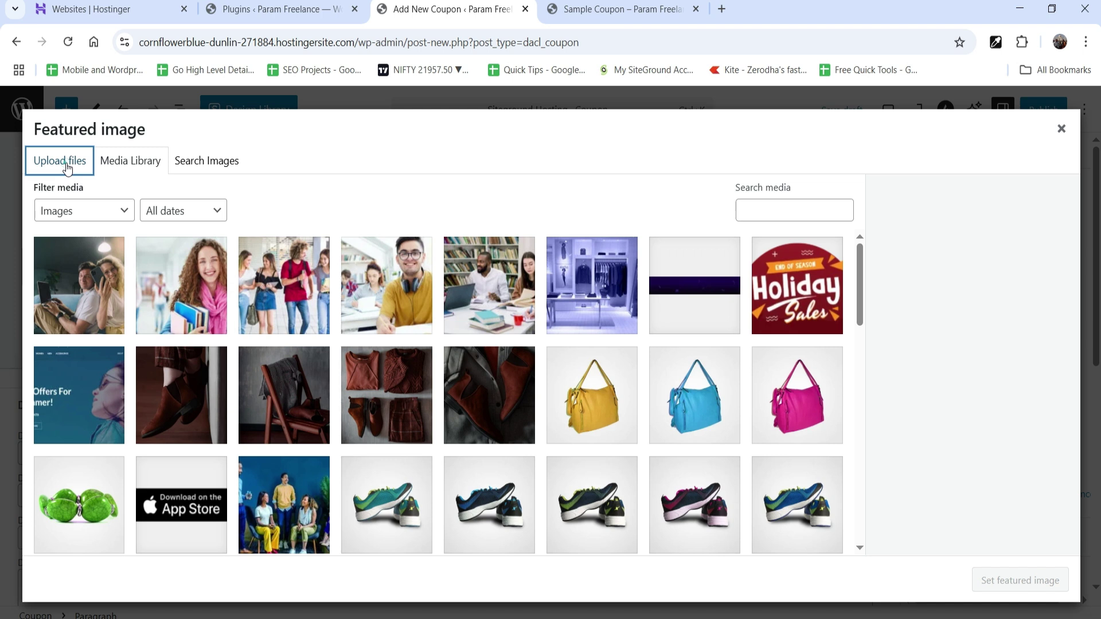
click(555, 367)
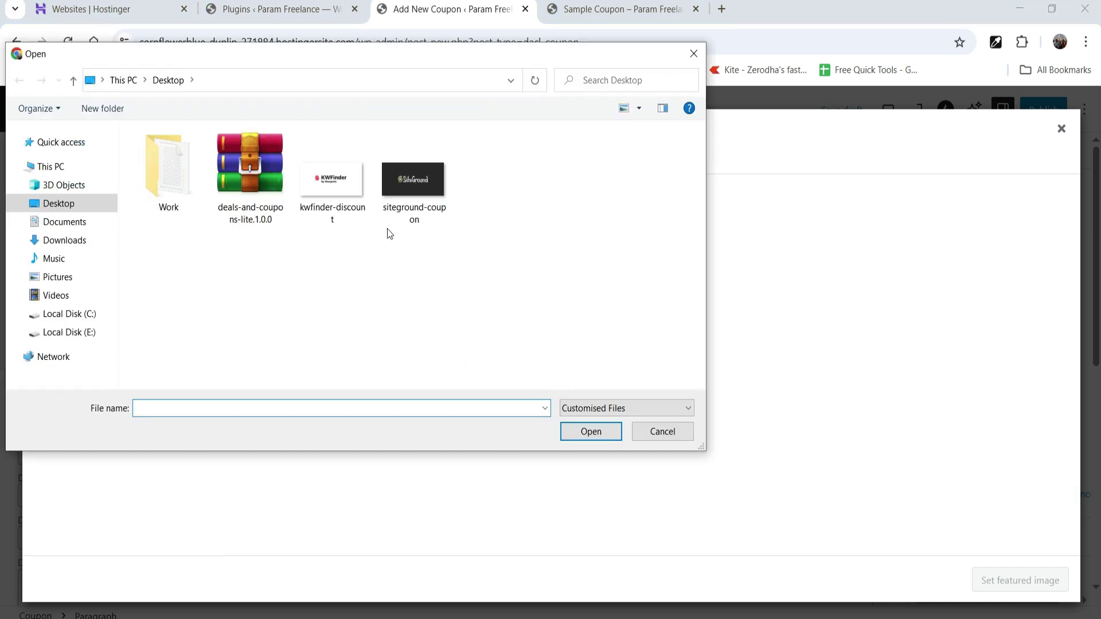
click(409, 195)
double_click(410, 195)
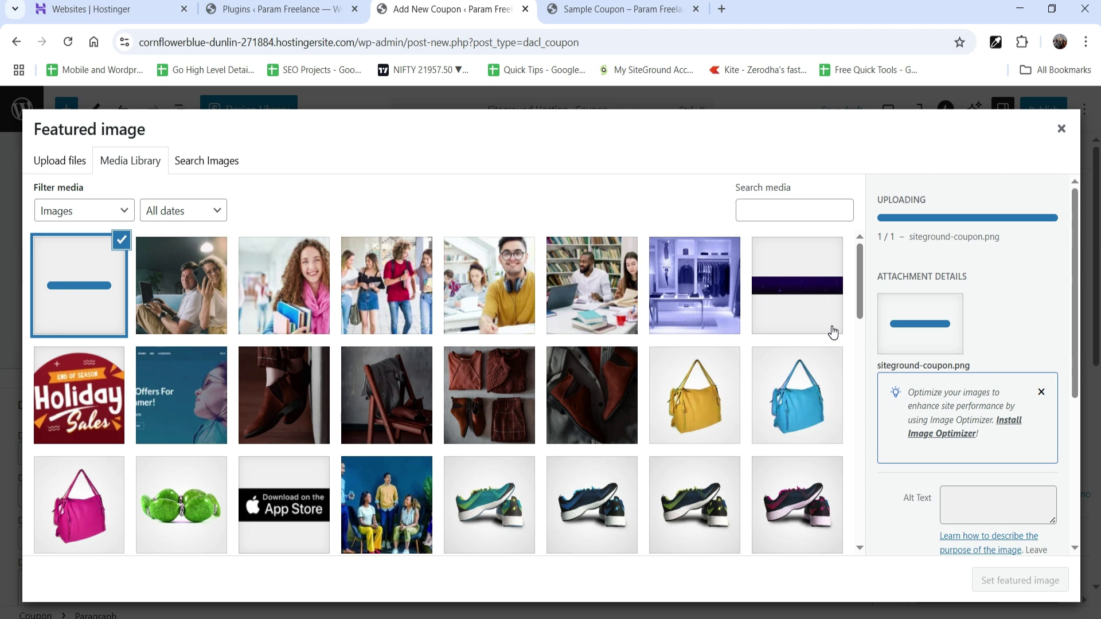
click(1019, 580)
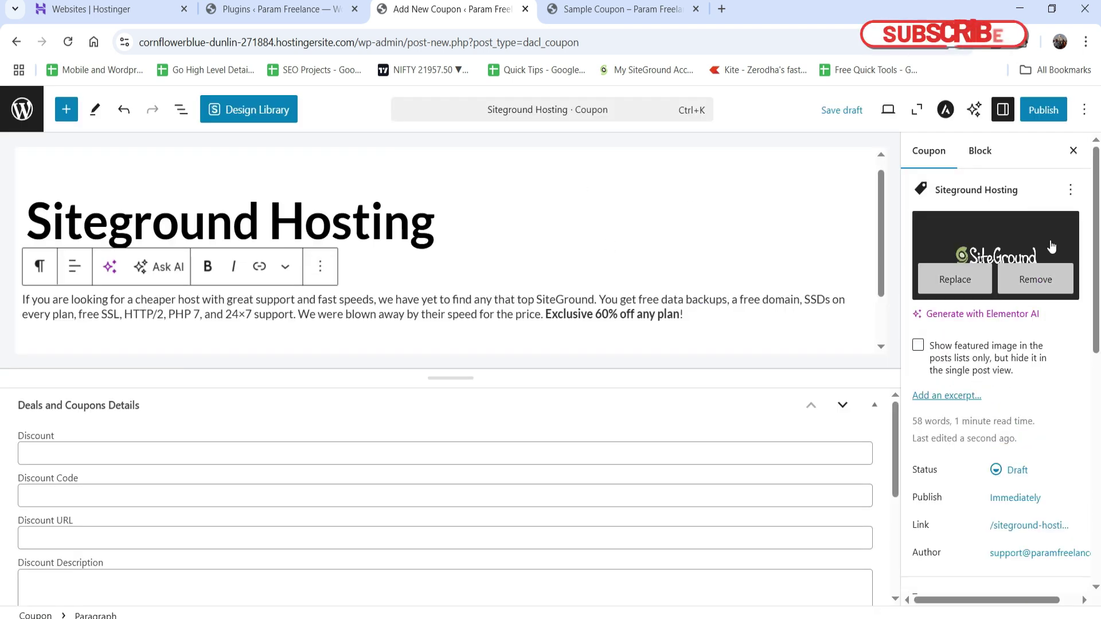
scroll(1051, 247, down, 5)
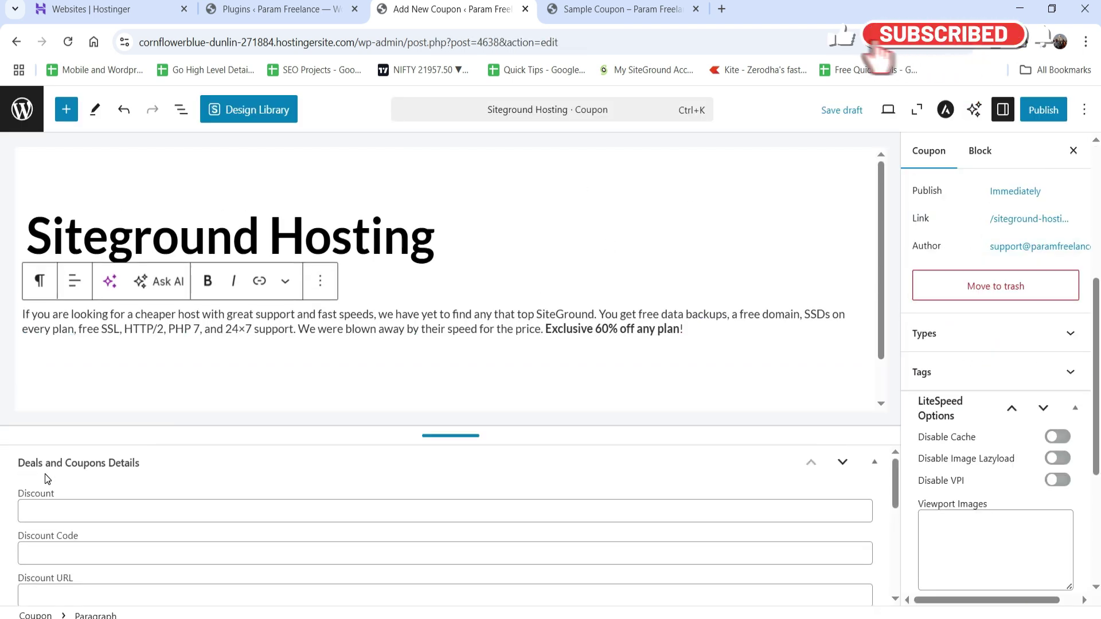
click(59, 513)
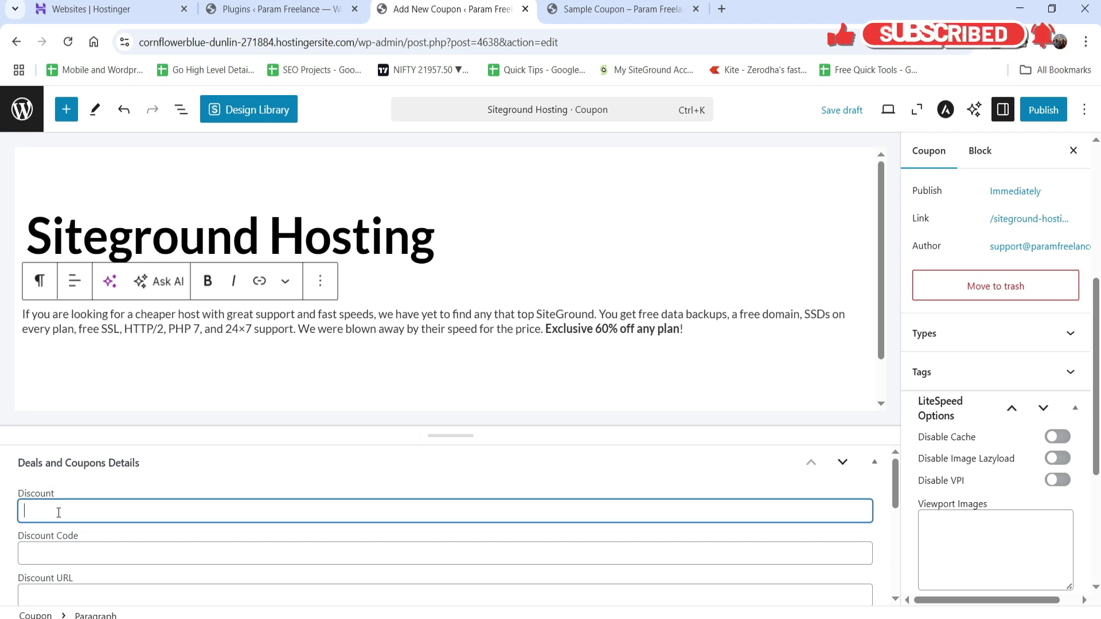
text(20)
key(Tab)
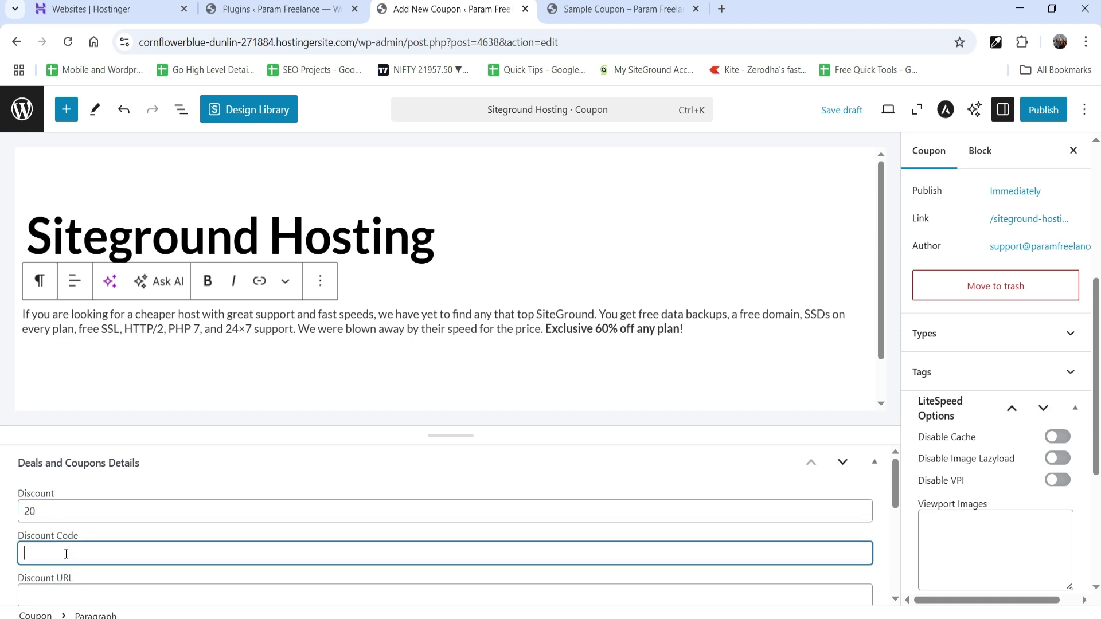
text(OFF20)
click(84, 599)
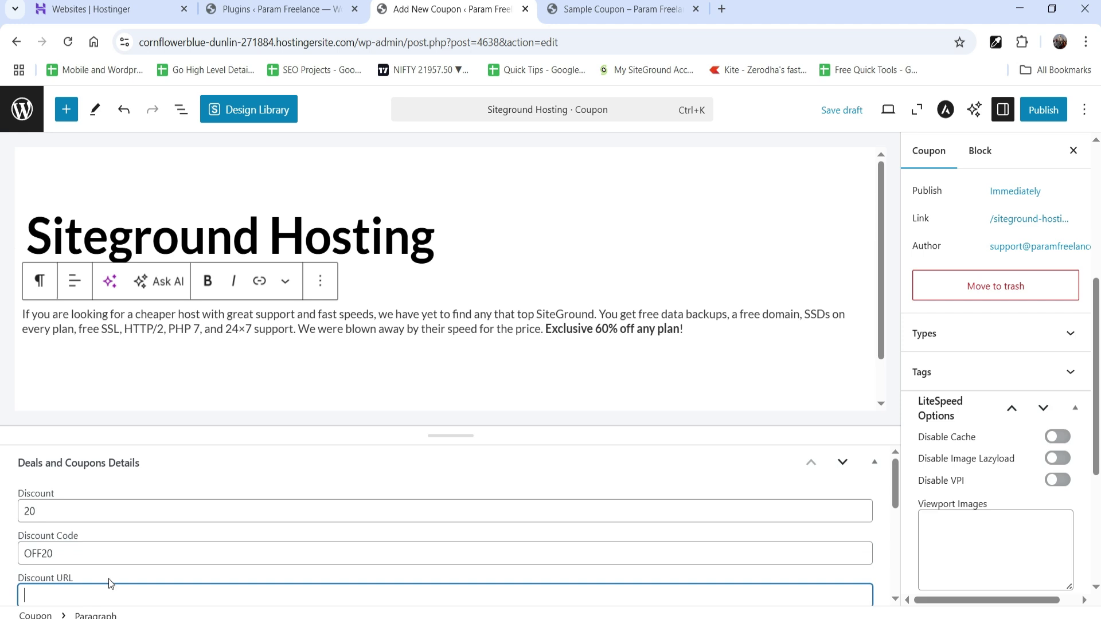
scroll(109, 577, down, 1)
text(https)
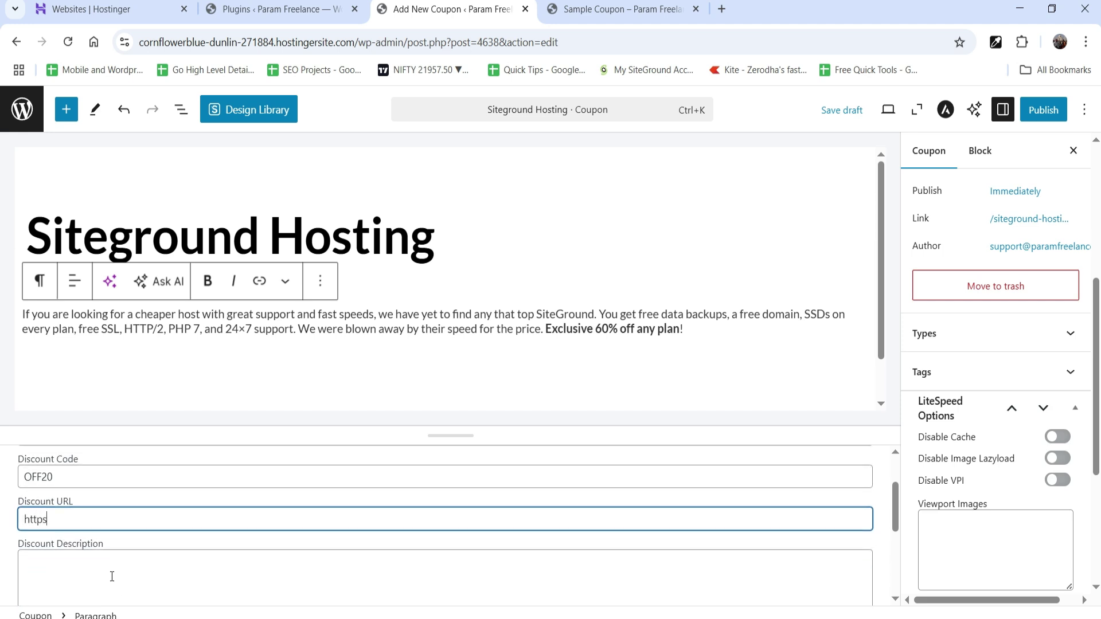
text(://siteground.com/)
Add the description 'Get 20% OFF on annual hosting subscription.' and call-to-action 'Get It NOw'.
click(112, 576)
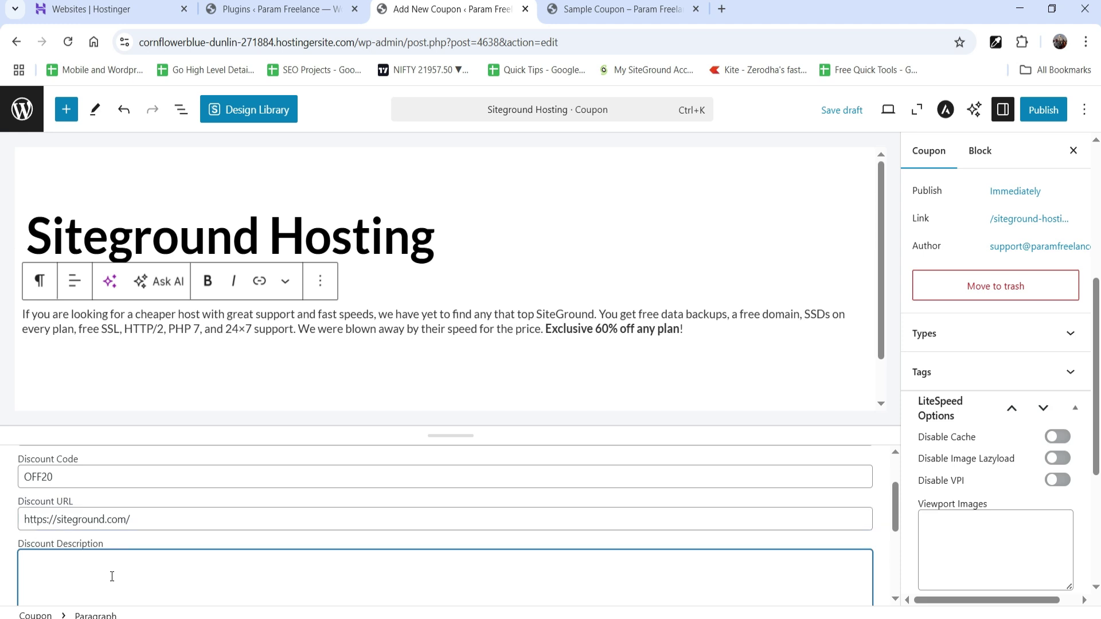
text(Get 20% OFF on annual hosting subscription.)
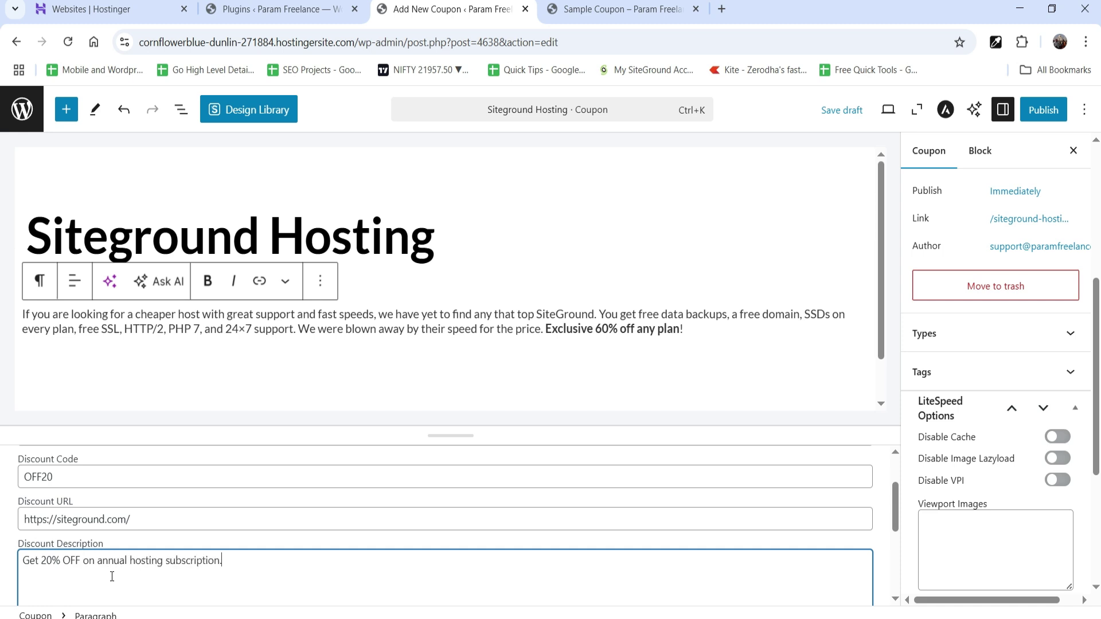
scroll(247, 485, down, 3)
click(76, 506)
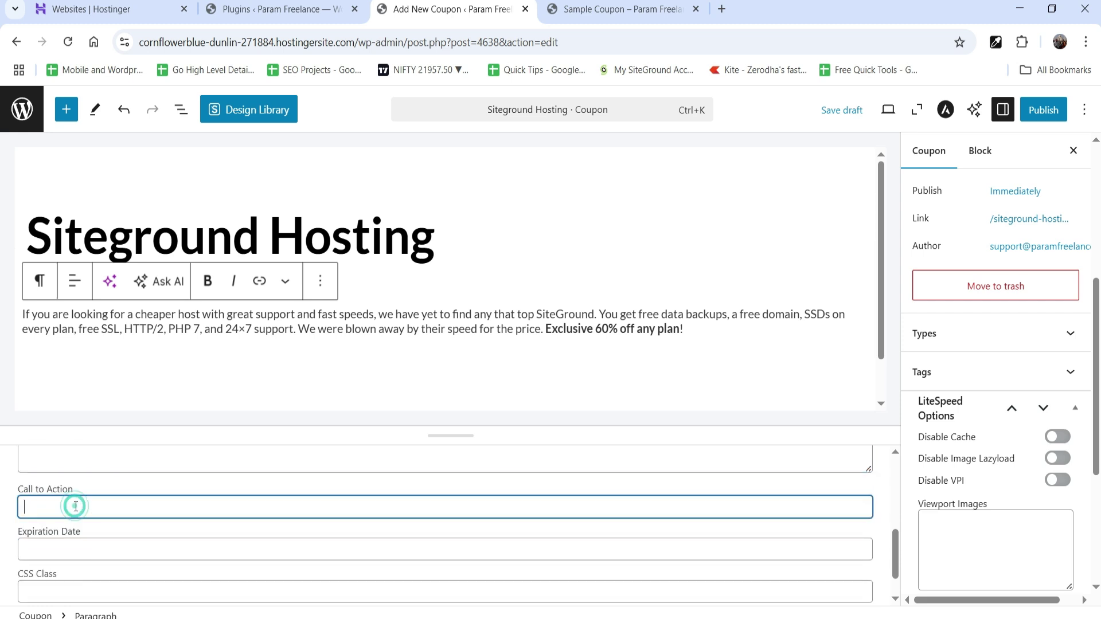
text(Get It NOw)
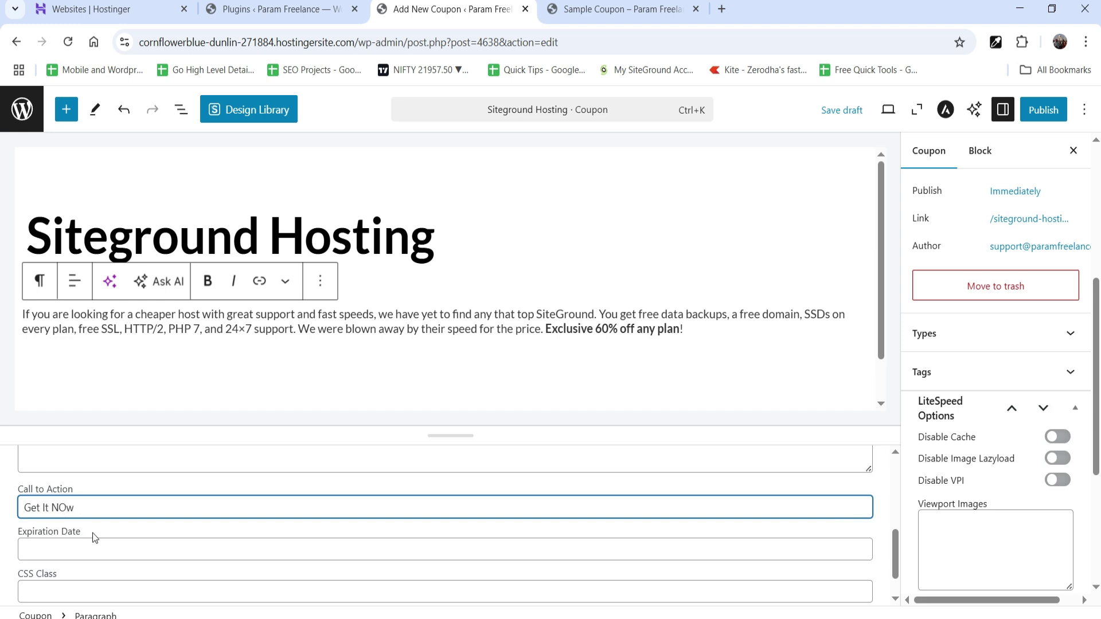
Set the expiration date to 05/31/2025 with the calendar picker.
click(152, 547)
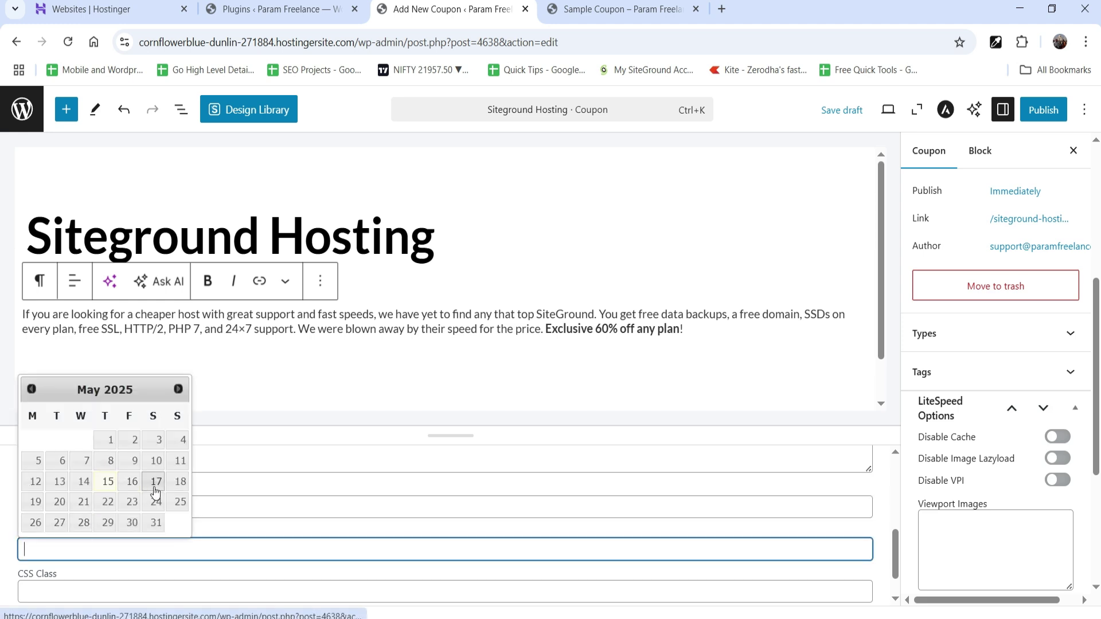
click(154, 523)
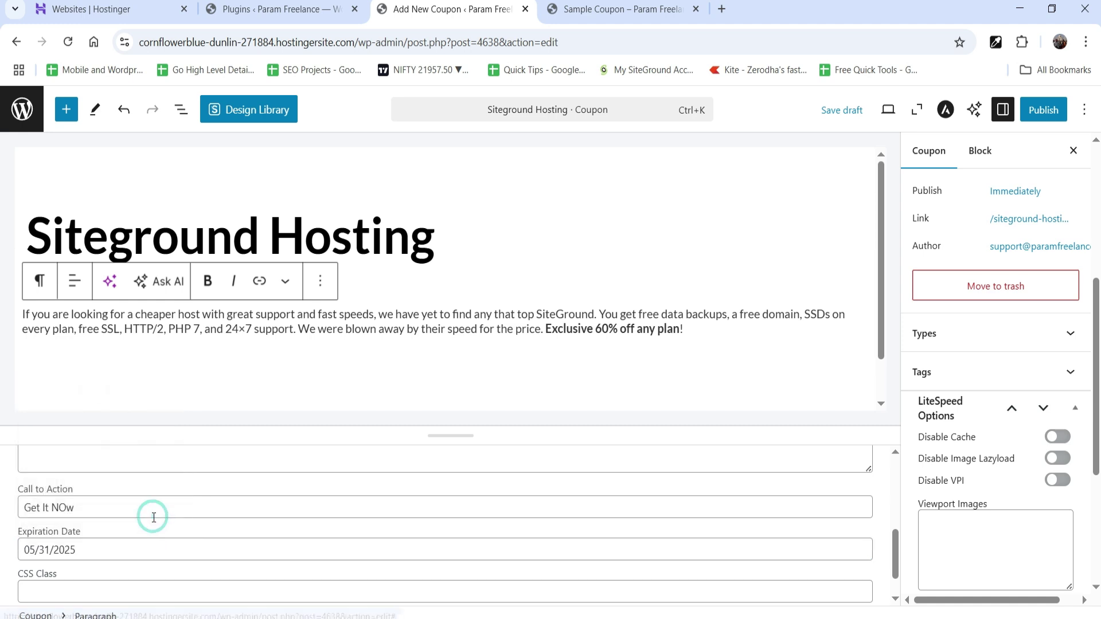
click(114, 552)
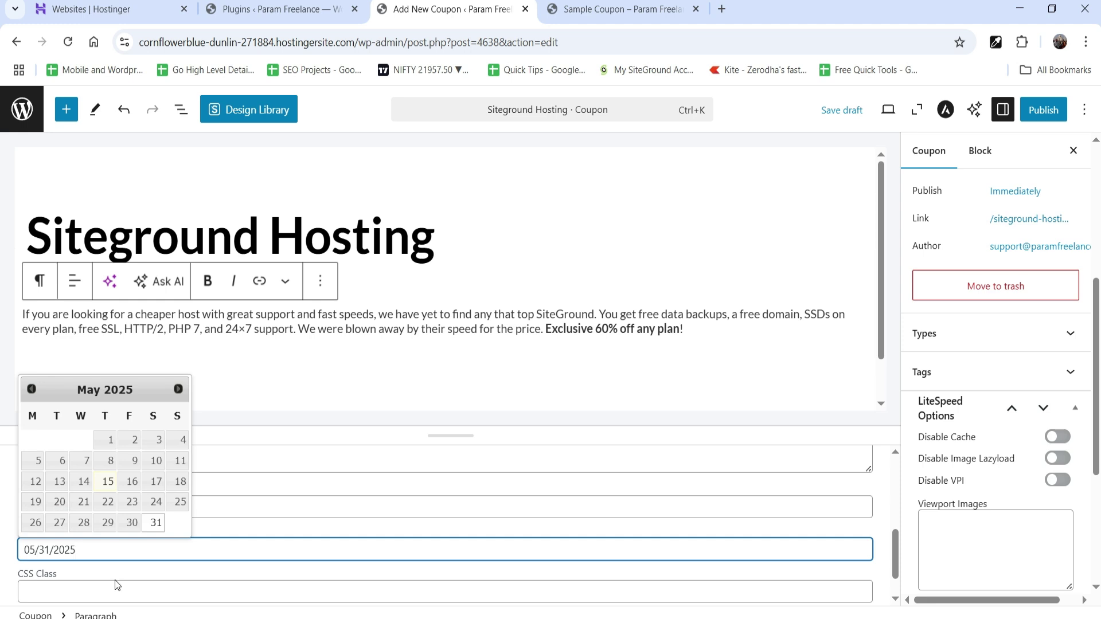
click(63, 566)
scroll(59, 549, down, 1)
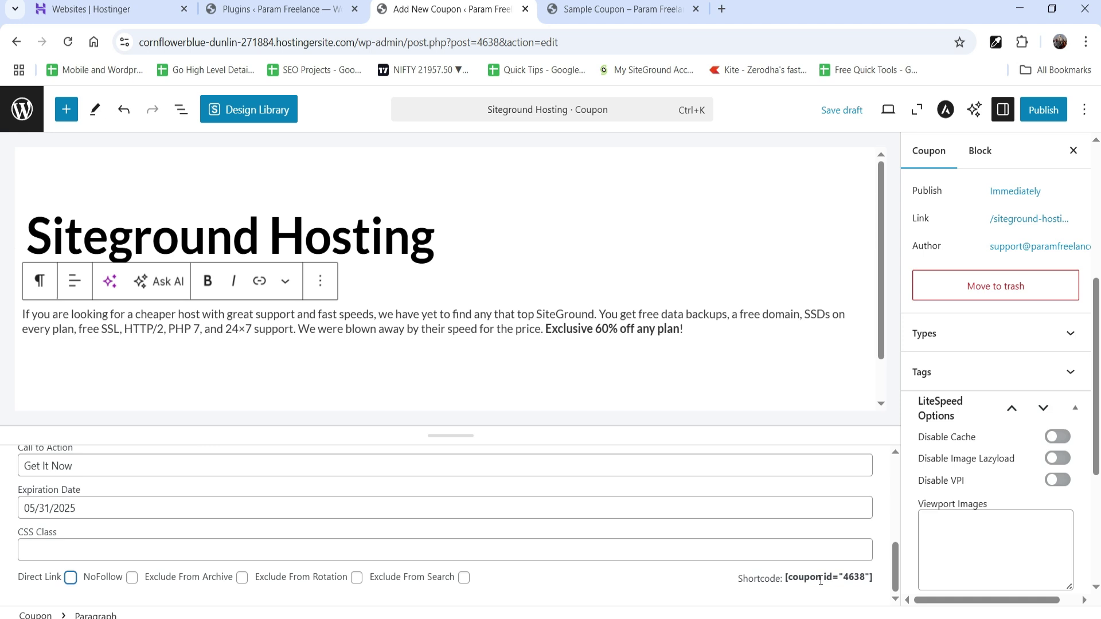
Add a 'Hosting' coupon type to the Siteground Hosting coupon, then expand the Tags section.
click(1008, 337)
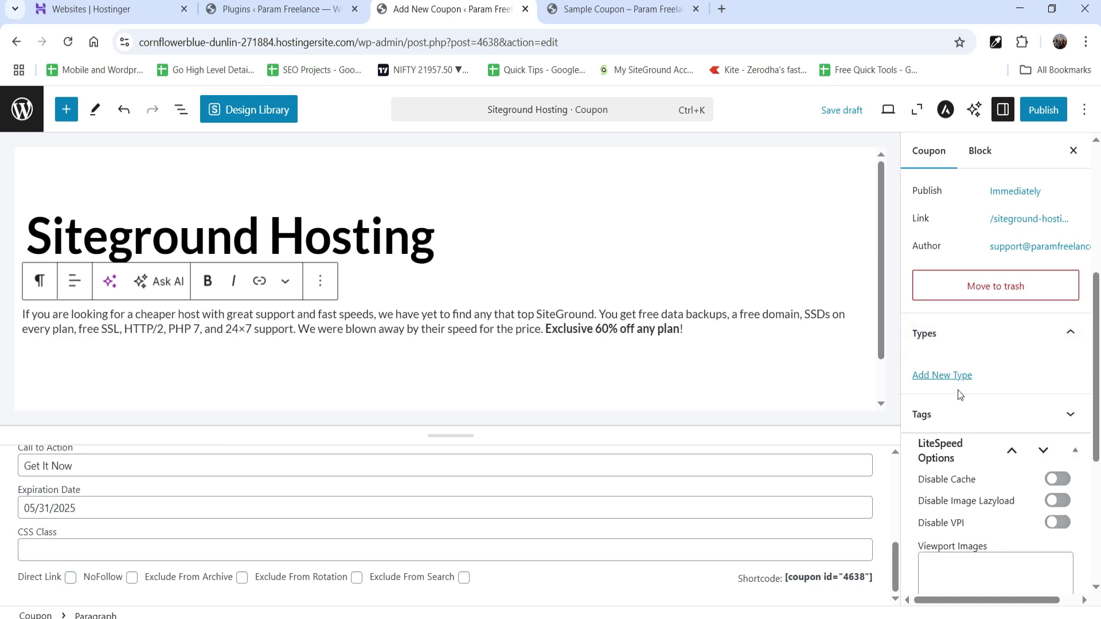
click(931, 379)
click(935, 425)
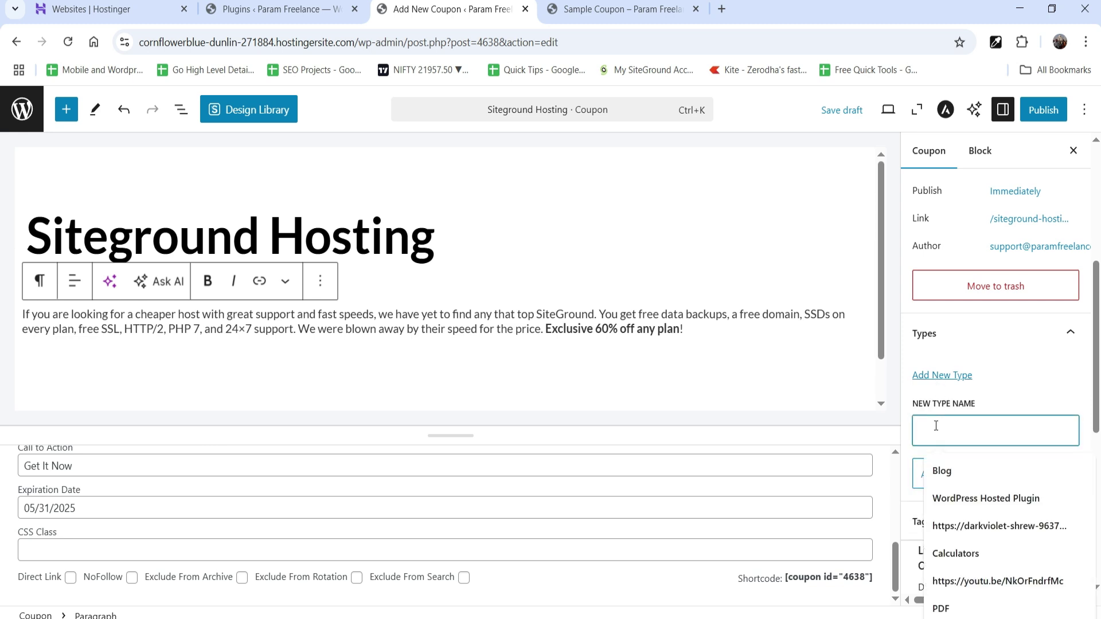
text(Hosting)
key(Return)
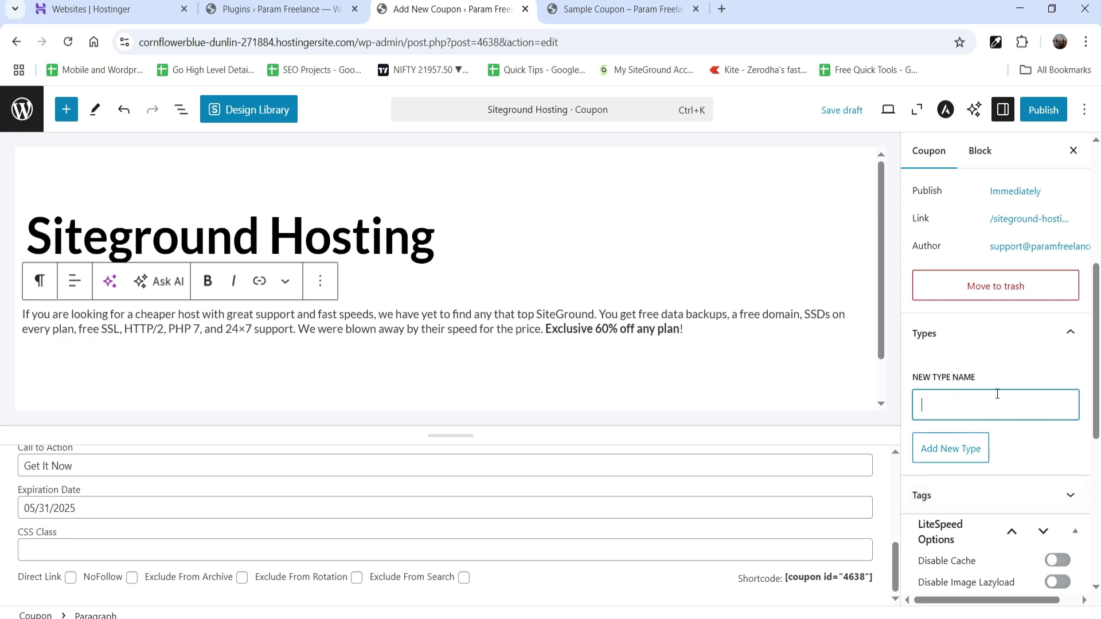
scroll(997, 394, down, 3)
click(1034, 449)
scroll(951, 293, down, 4)
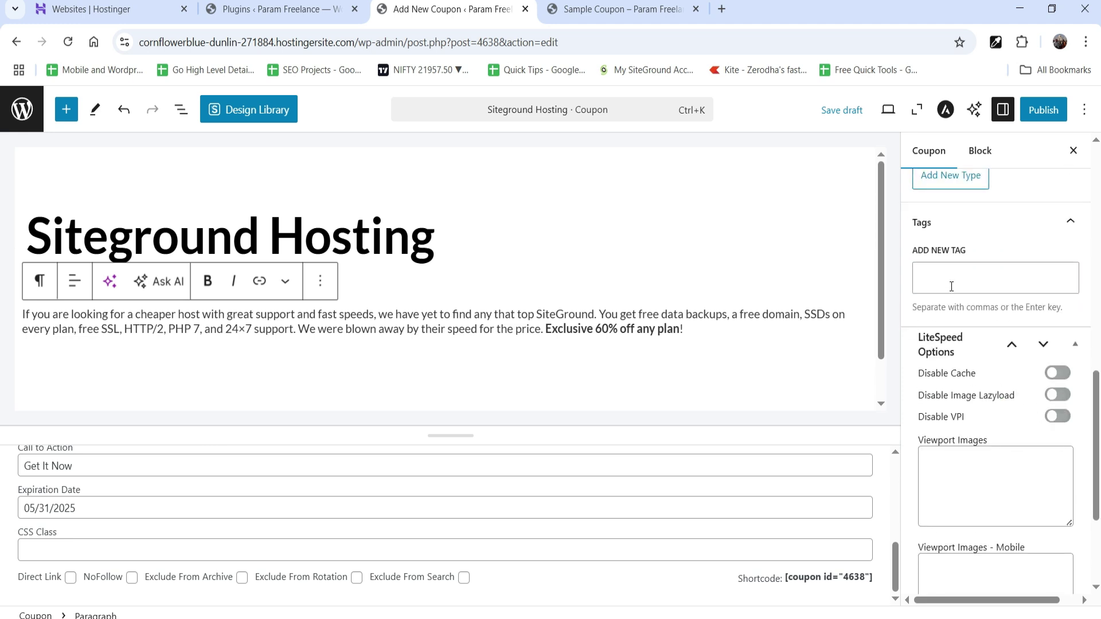
scroll(951, 286, up, 10)
Publish the Siteground Hosting coupon, confirm, and open it via View Coupon.
click(1058, 116)
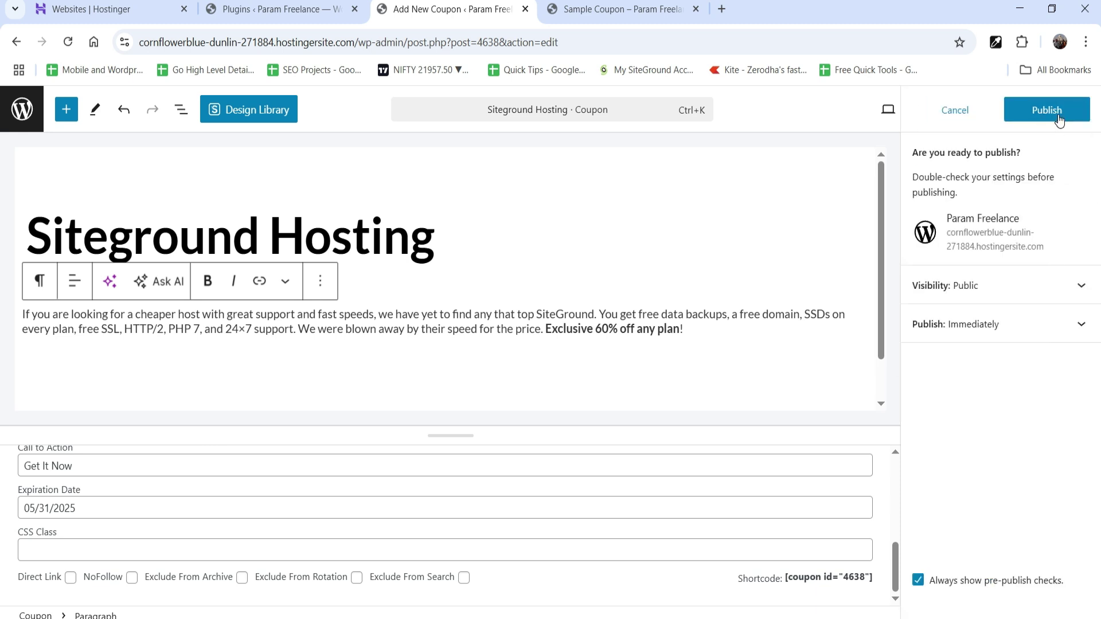
click(1057, 118)
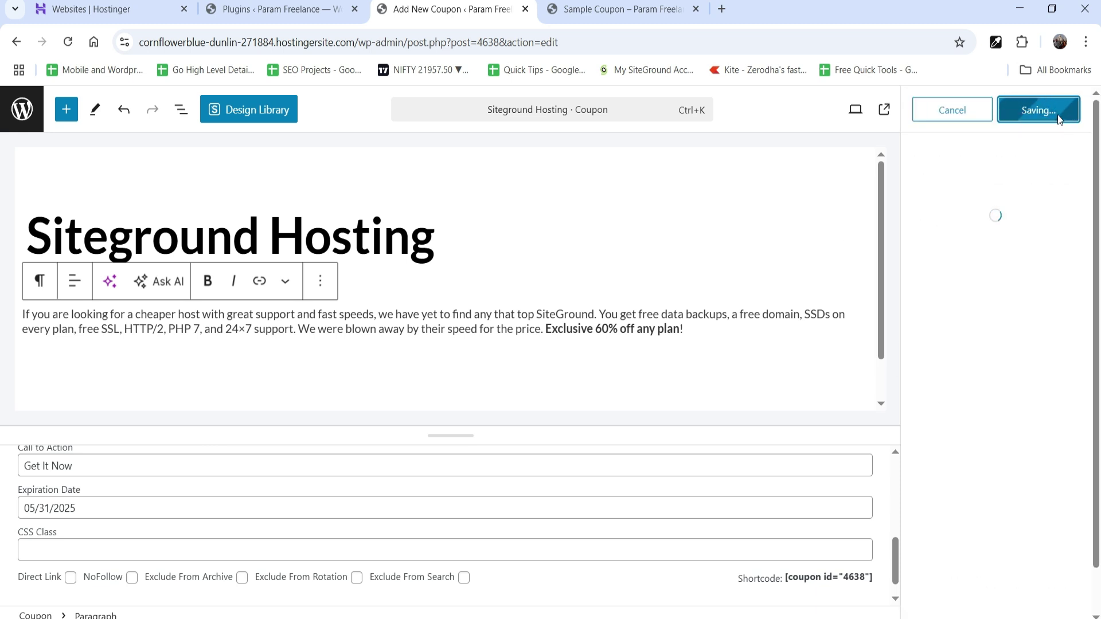
click(144, 591)
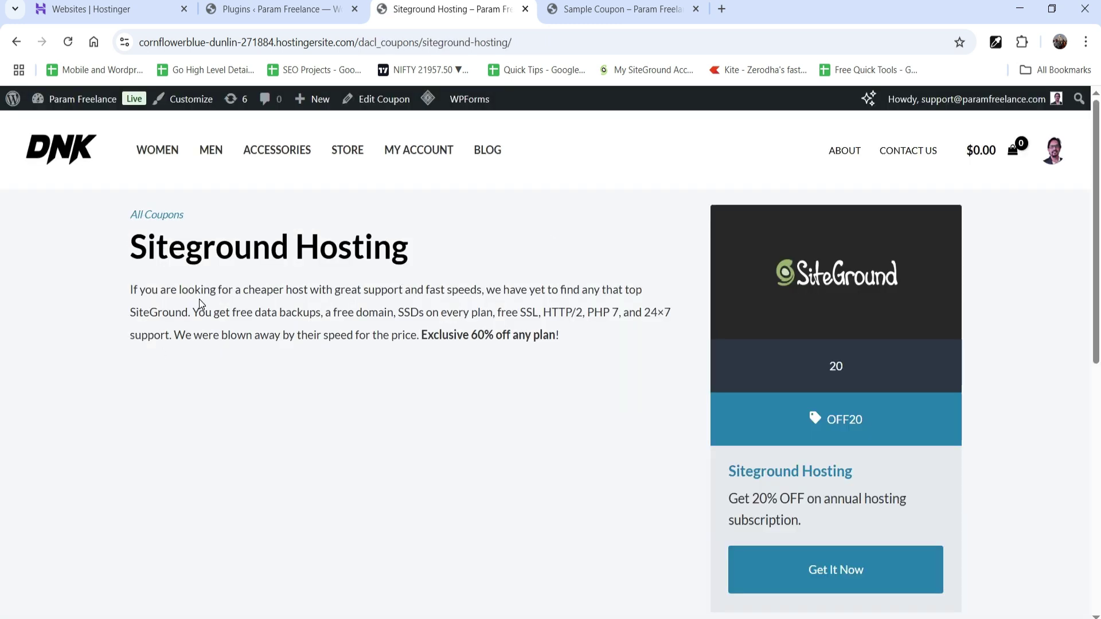
Look over the live coupon page's description, OFF20 code and Get It Now button.
triple_click(267, 312)
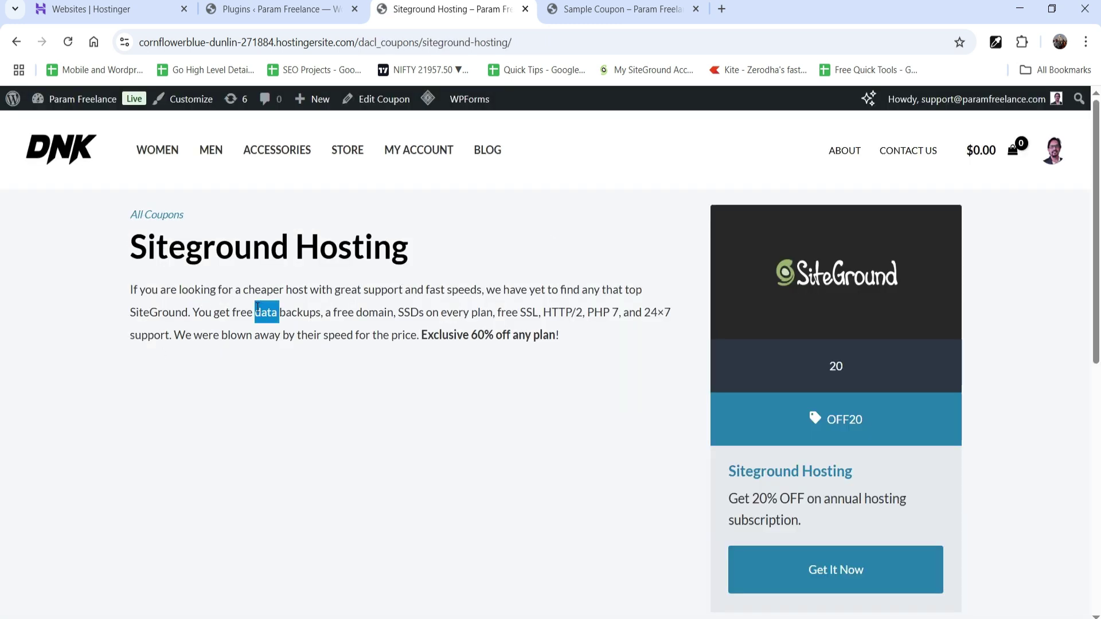
click(274, 401)
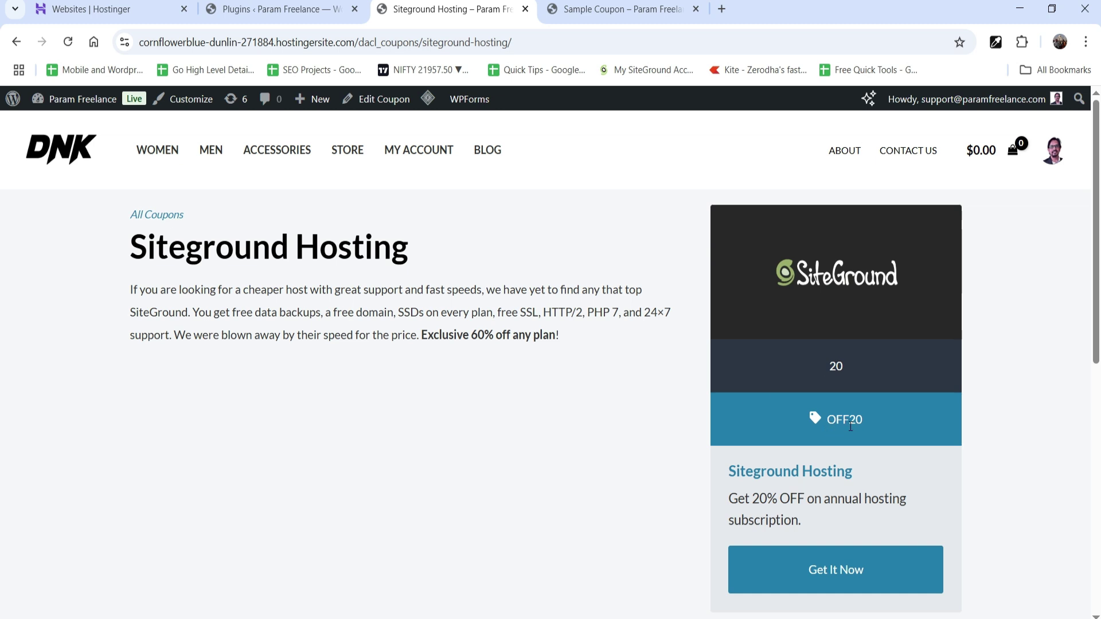
scroll(850, 426, down, 1)
drag(734, 422, 797, 444)
click(847, 446)
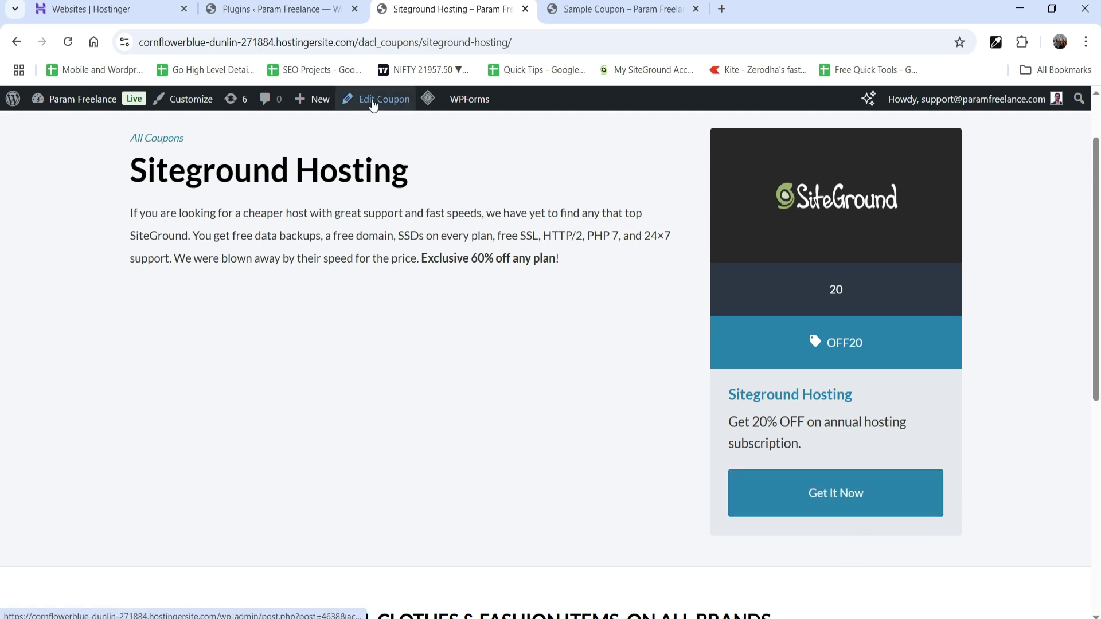
In the coupon editor, change the discount from 20 to 20% and save.
middle_click(401, 108)
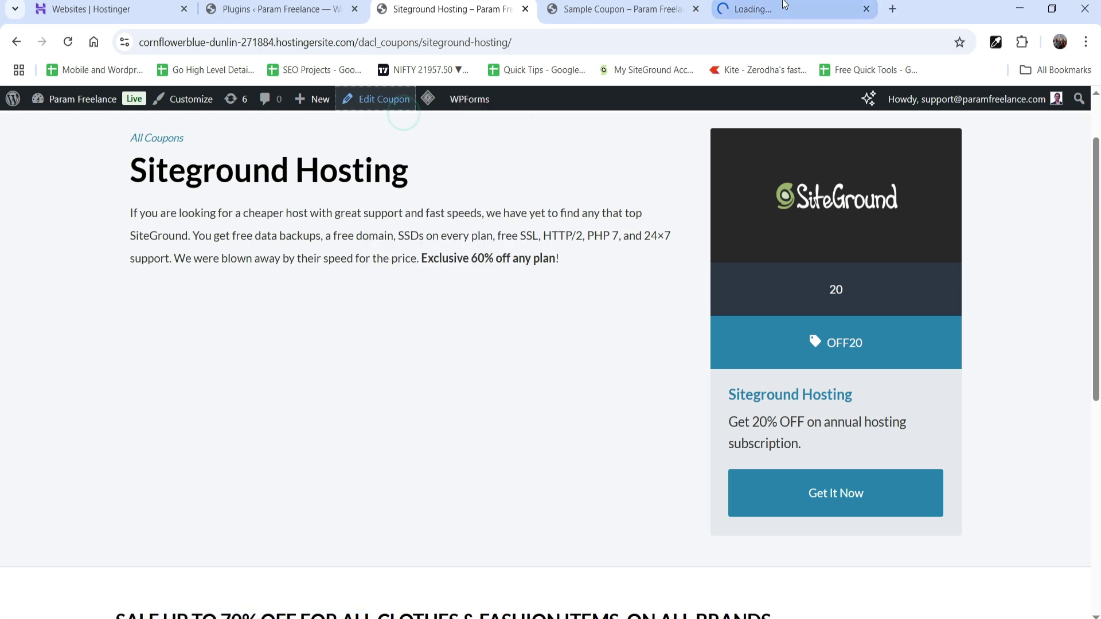
click(769, 9)
scroll(95, 494, down, 2)
scroll(94, 494, up, 3)
click(74, 504)
text(%)
click(1051, 111)
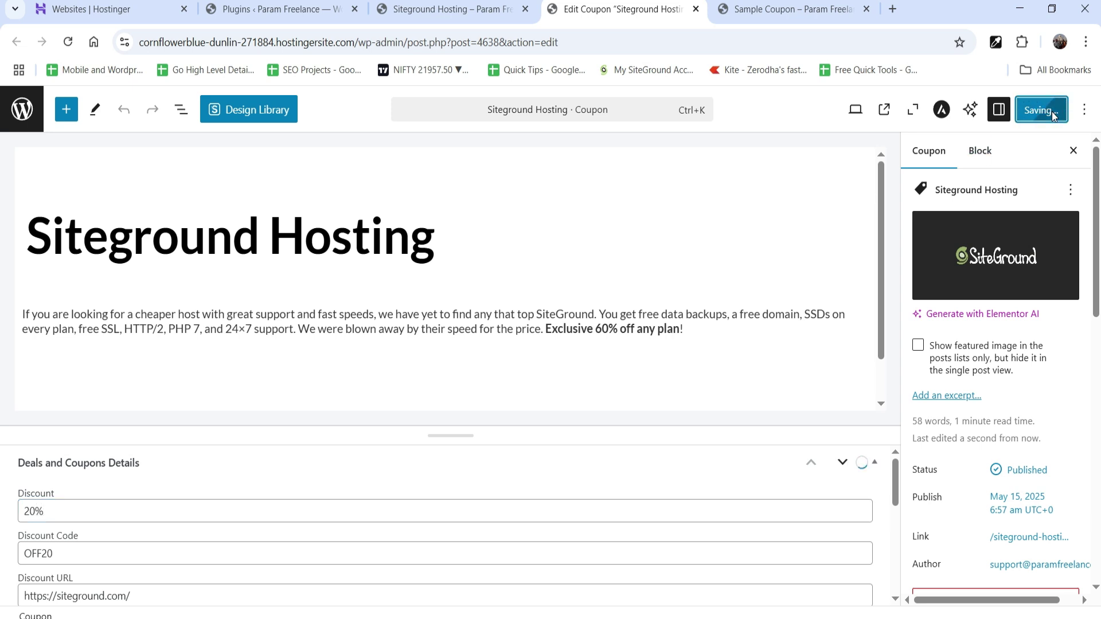
Reload the live coupon page, then open the All Coupons archive.
click(452, 9)
click(67, 42)
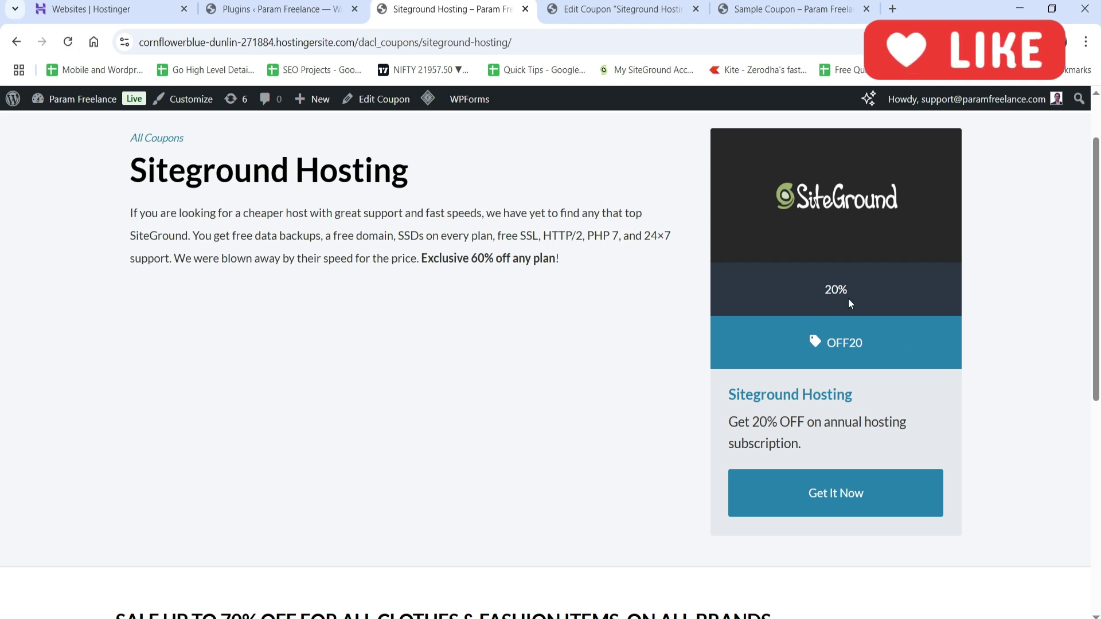
scroll(122, 242, up, 1)
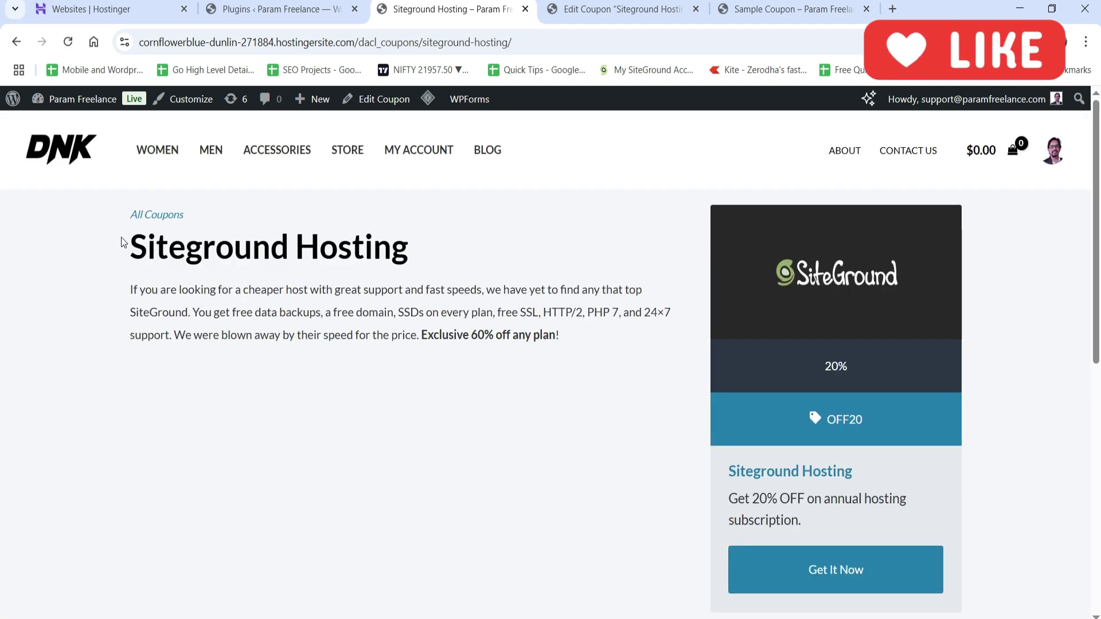
click(149, 223)
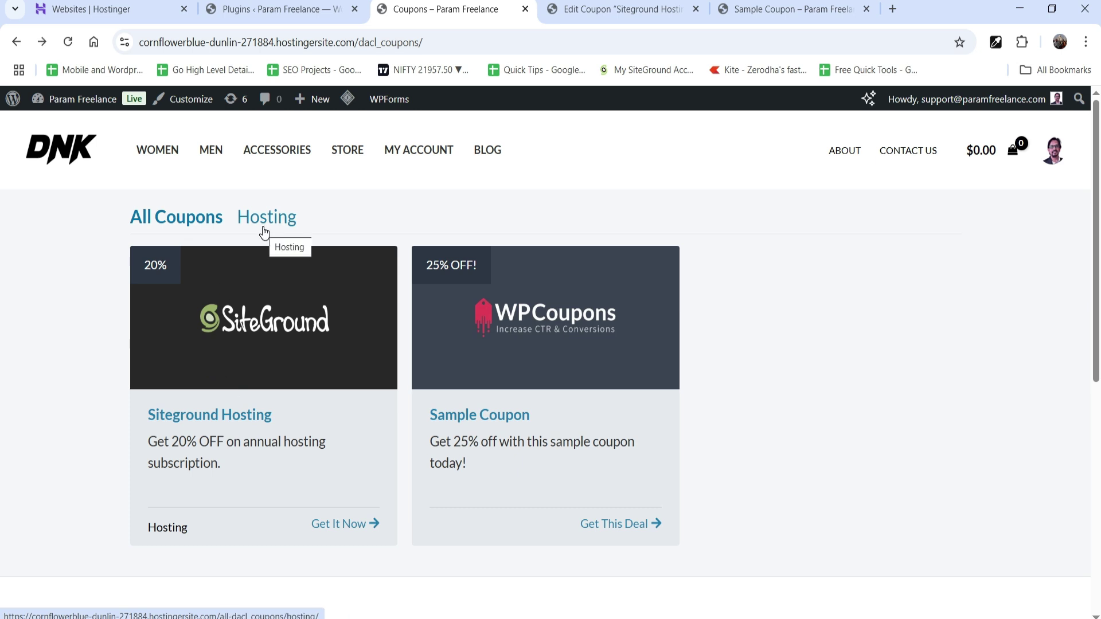
Open the Deals and Coupons plugin settings and scroll through the Display options.
click(267, 9)
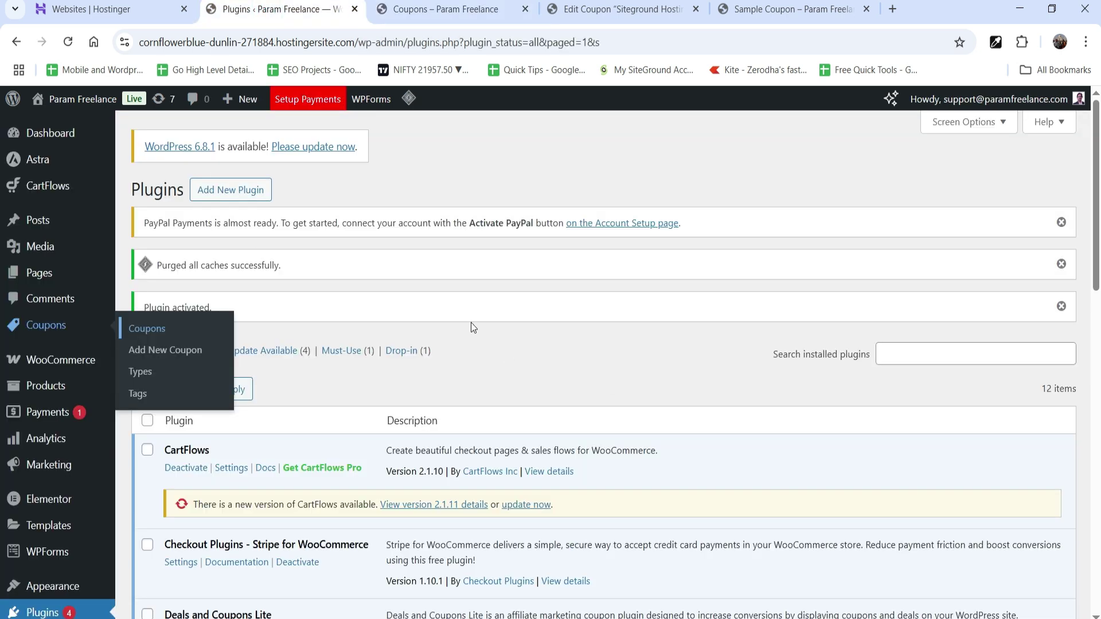
scroll(470, 322, down, 4)
mouse_move(97, 542)
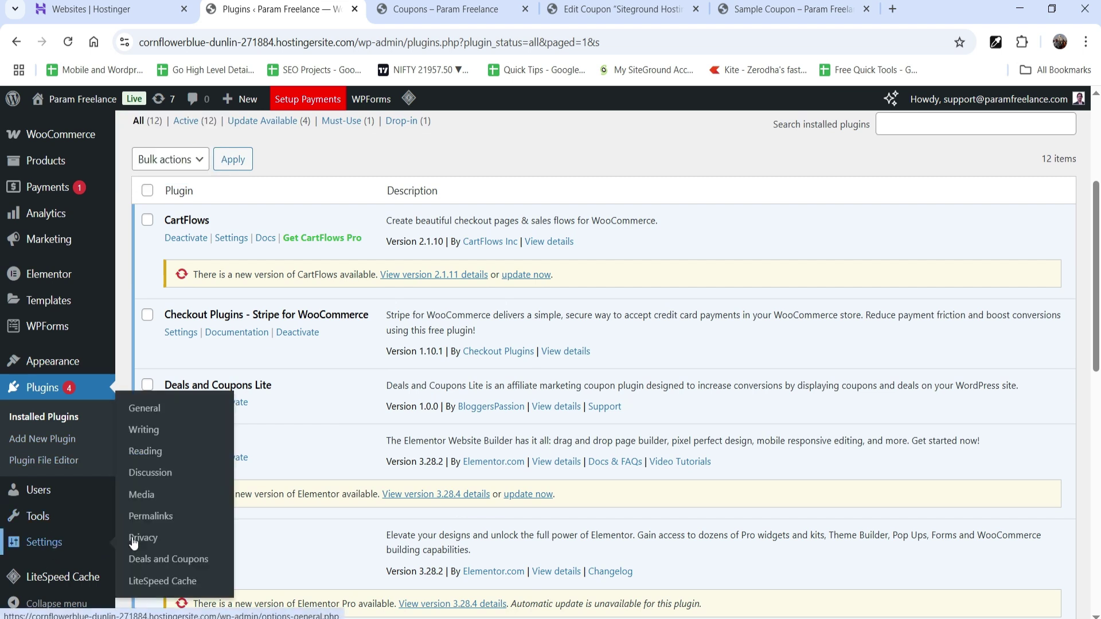
click(187, 561)
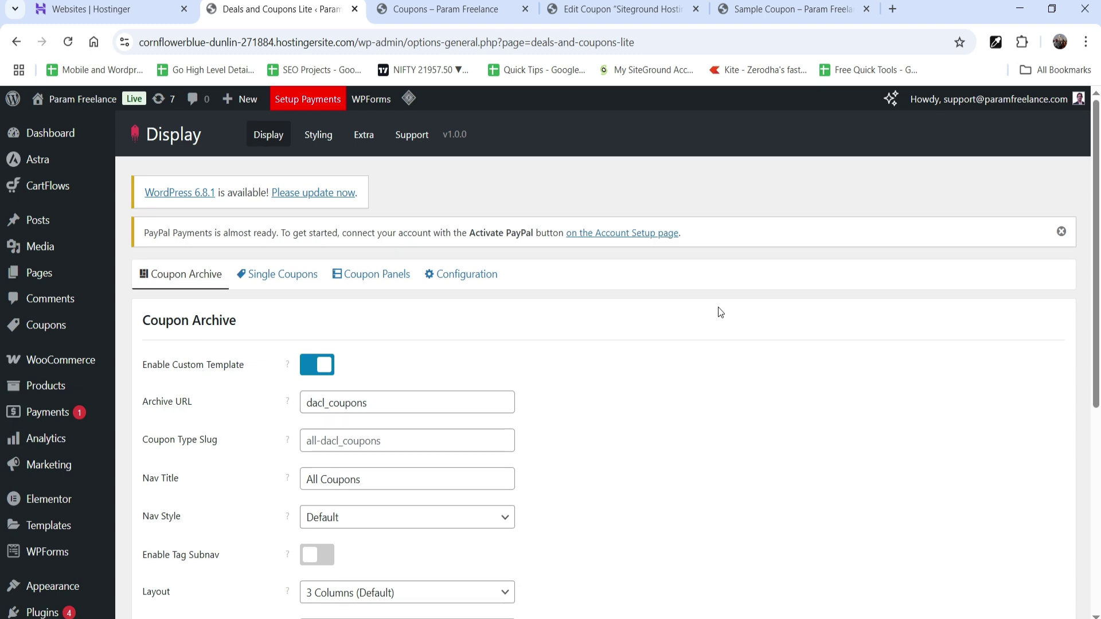
scroll(716, 376, down, 1)
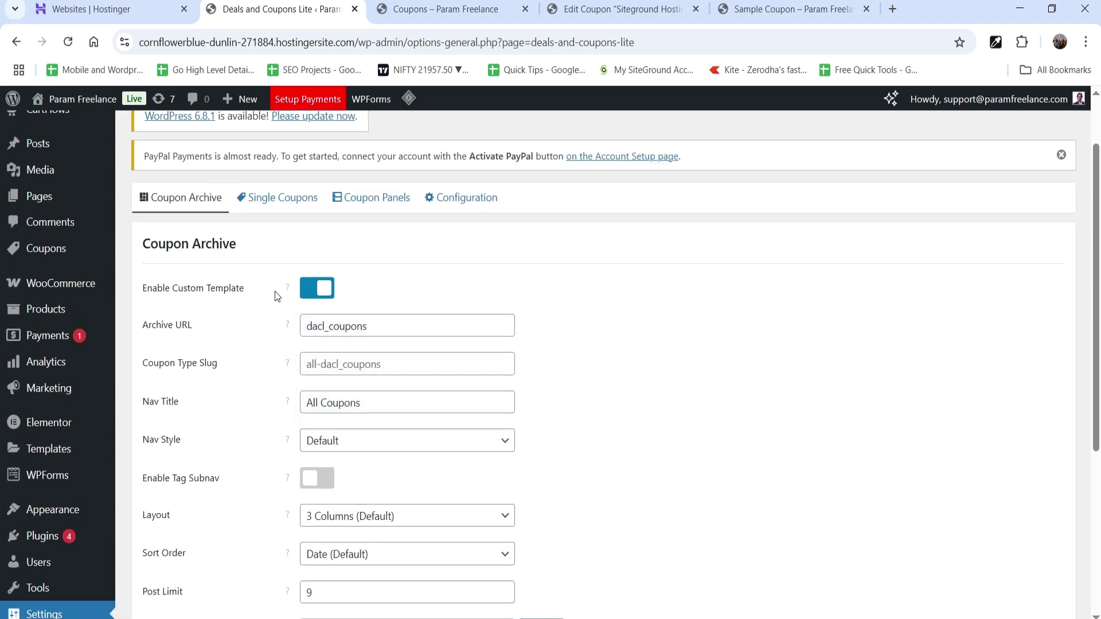
mouse_move(285, 294)
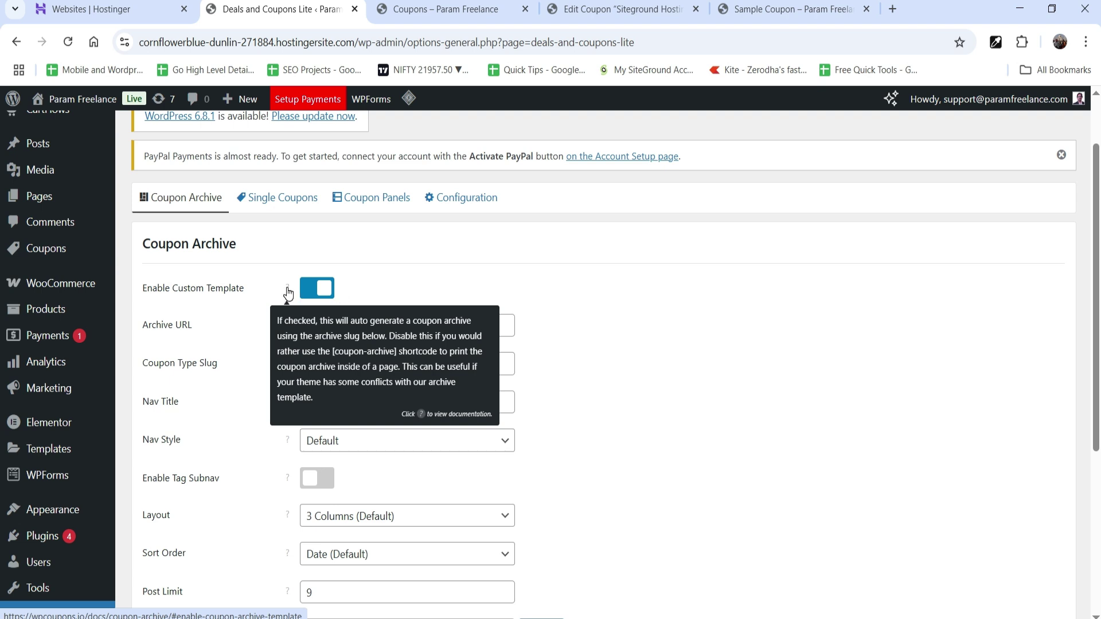
scroll(689, 303, down, 1)
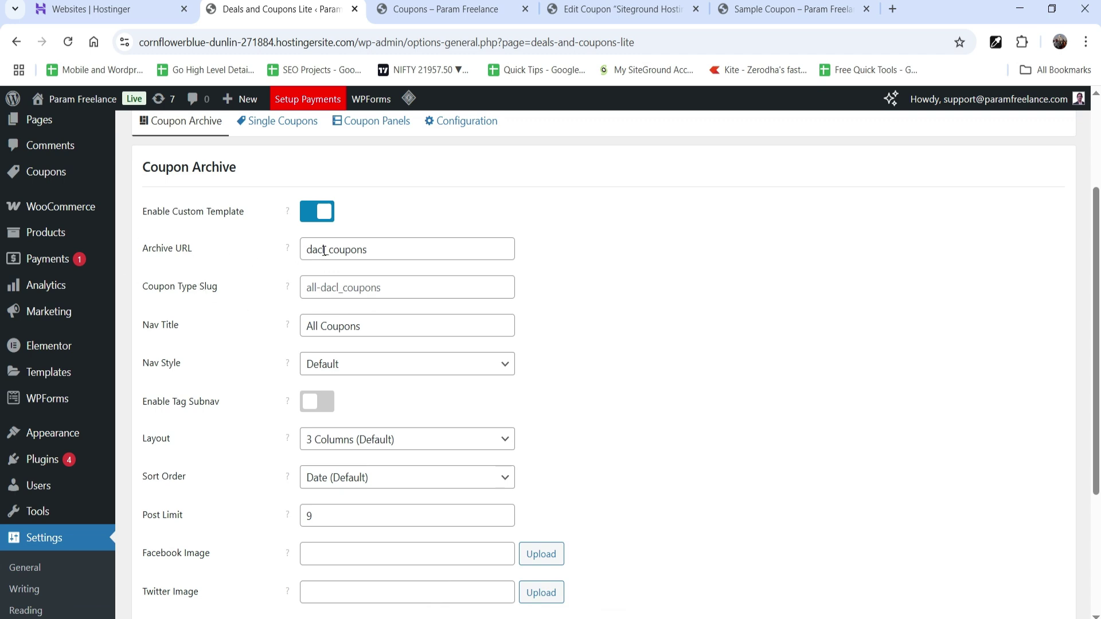
Compare the Coupon Archive settings against the reloaded live All Coupons page.
click(413, 9)
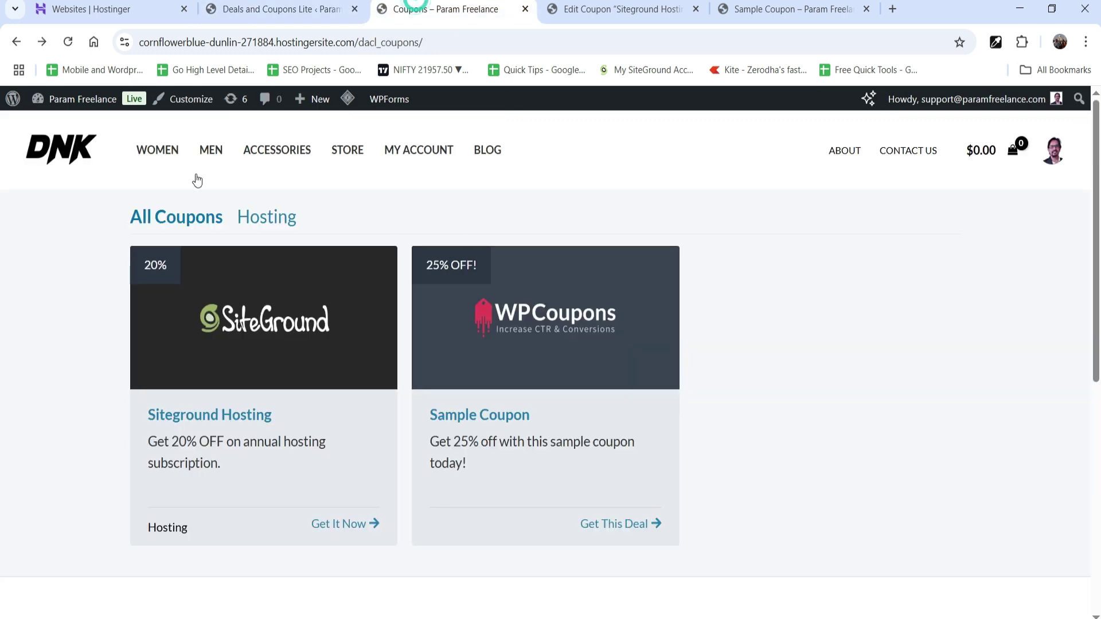
click(163, 229)
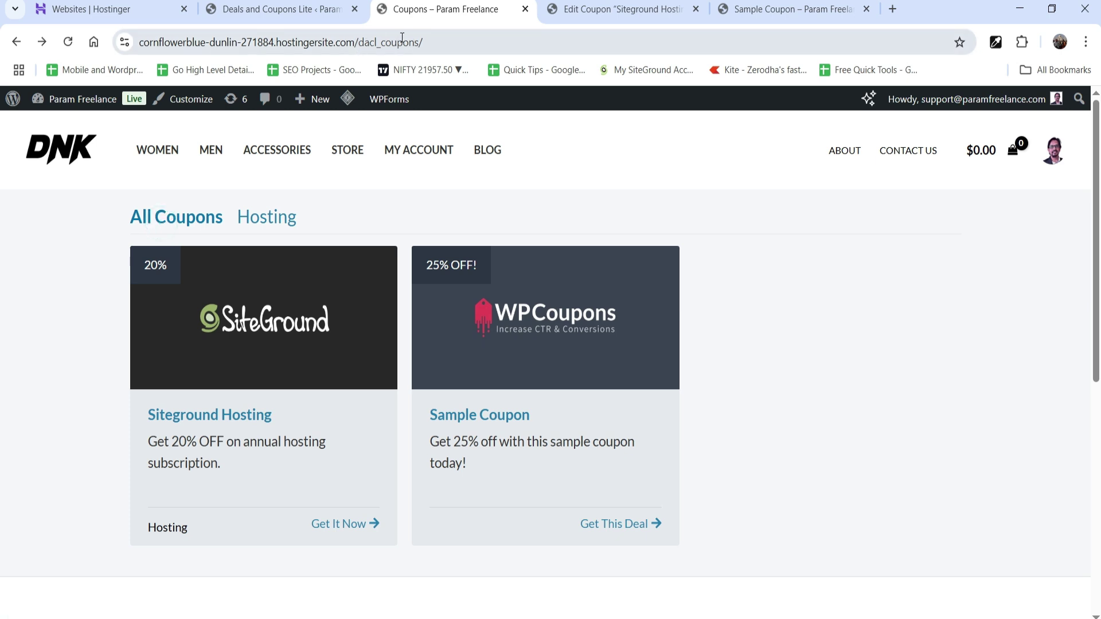
click(289, 9)
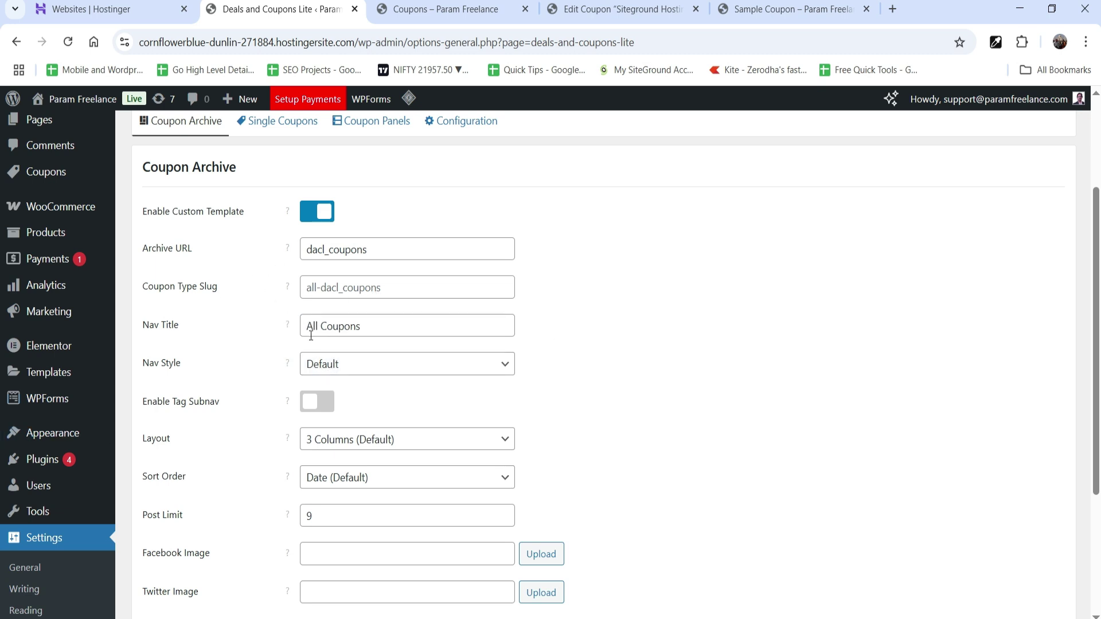
click(439, 9)
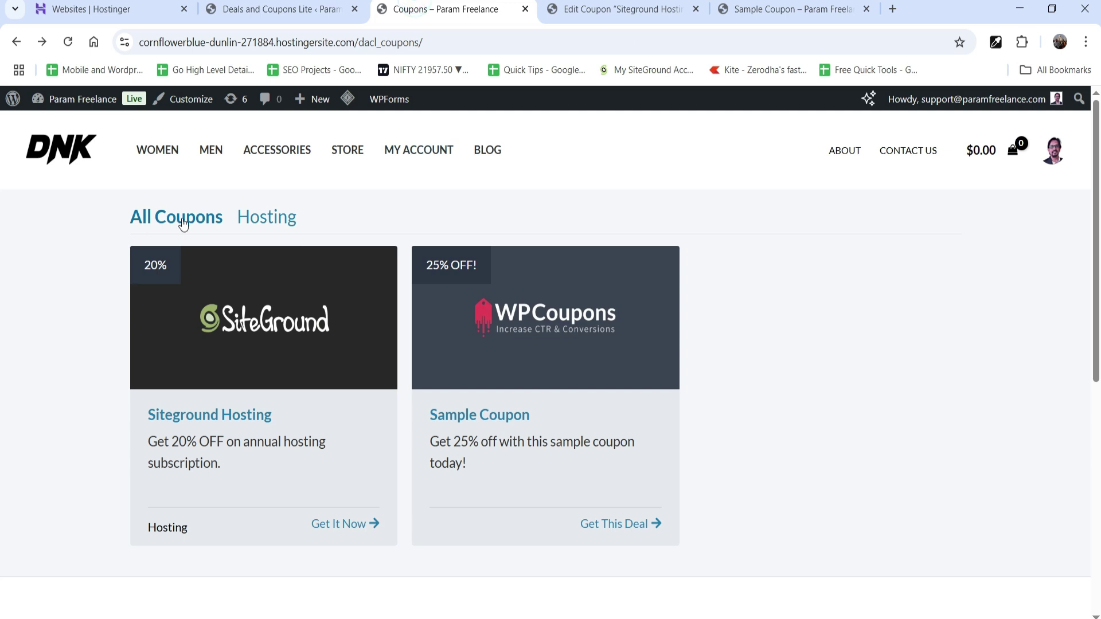
click(289, 9)
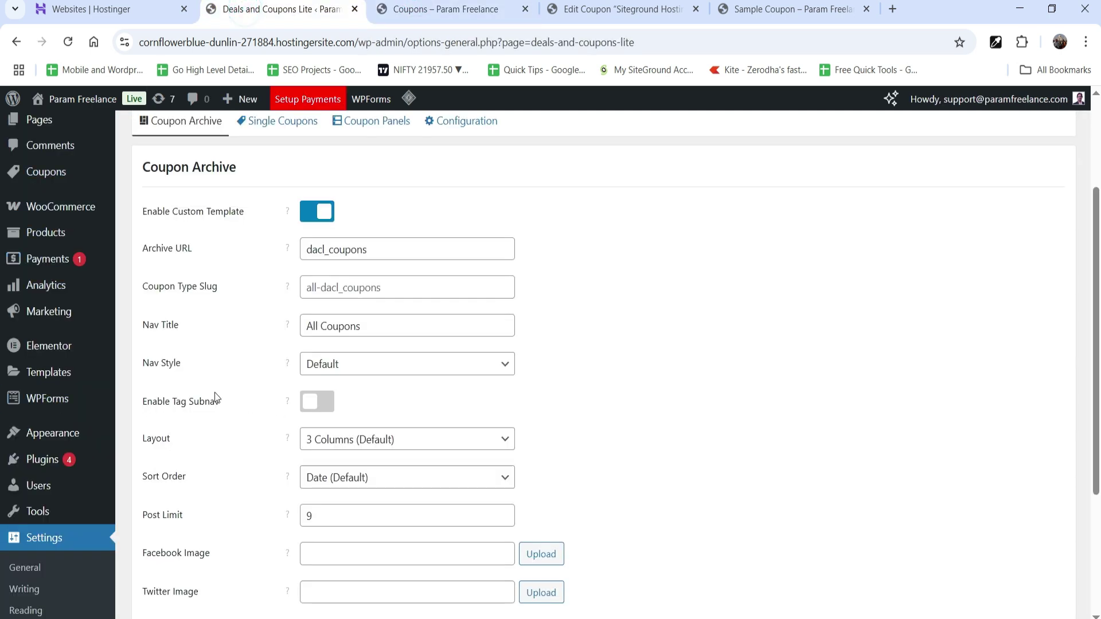
Review the archive navigation style, layout and sort order choices, leaving 3 Columns, Date sort unchanged.
click(361, 364)
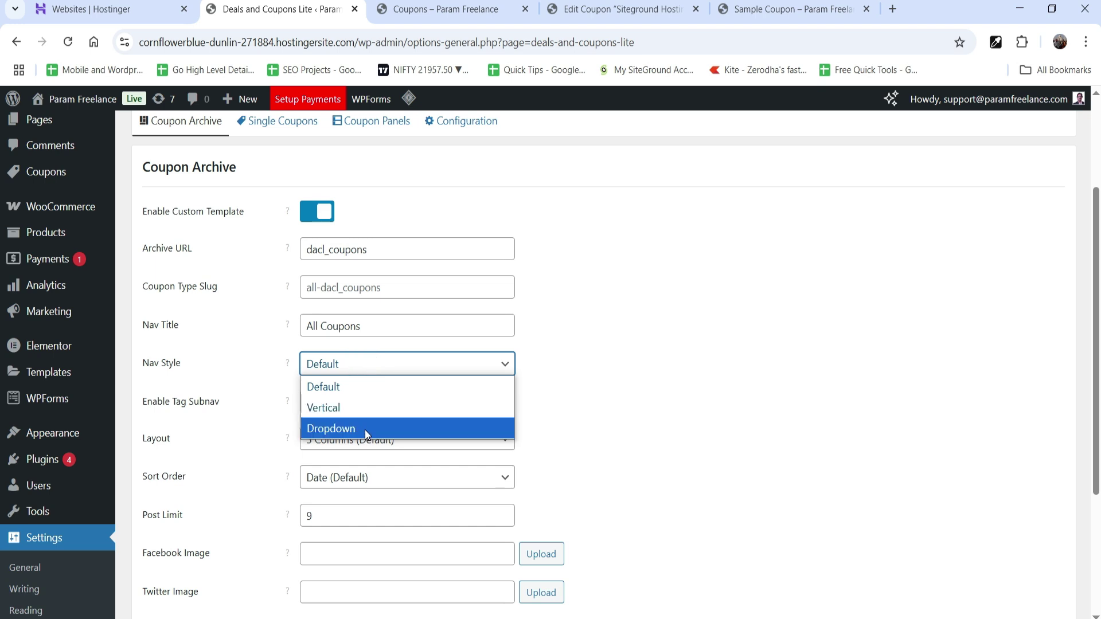
click(684, 364)
scroll(702, 323, down, 3)
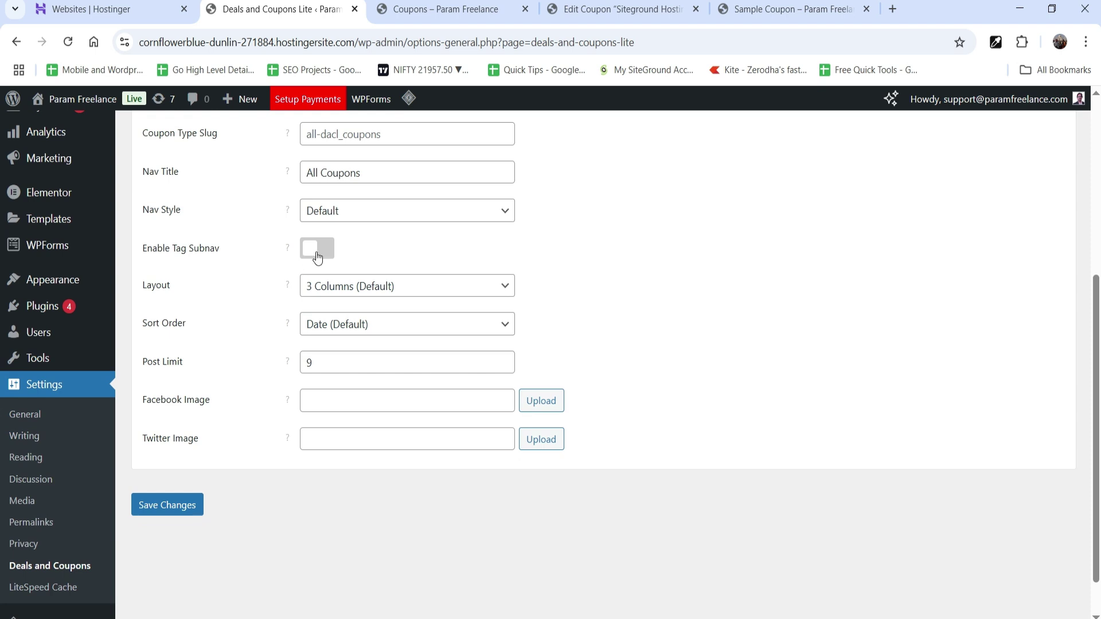
click(388, 286)
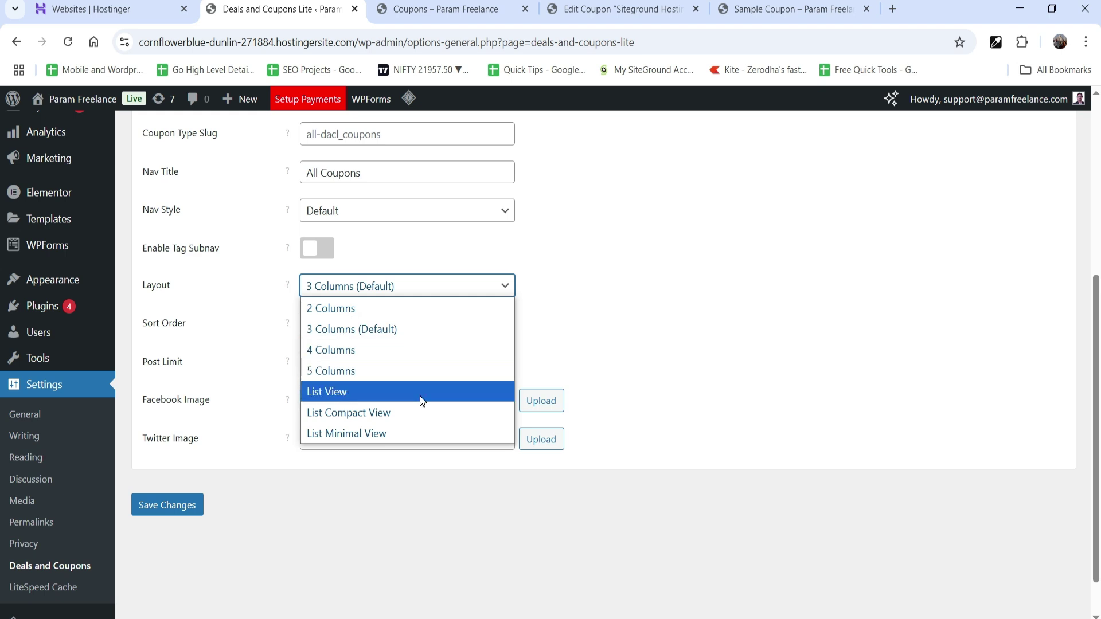
click(668, 307)
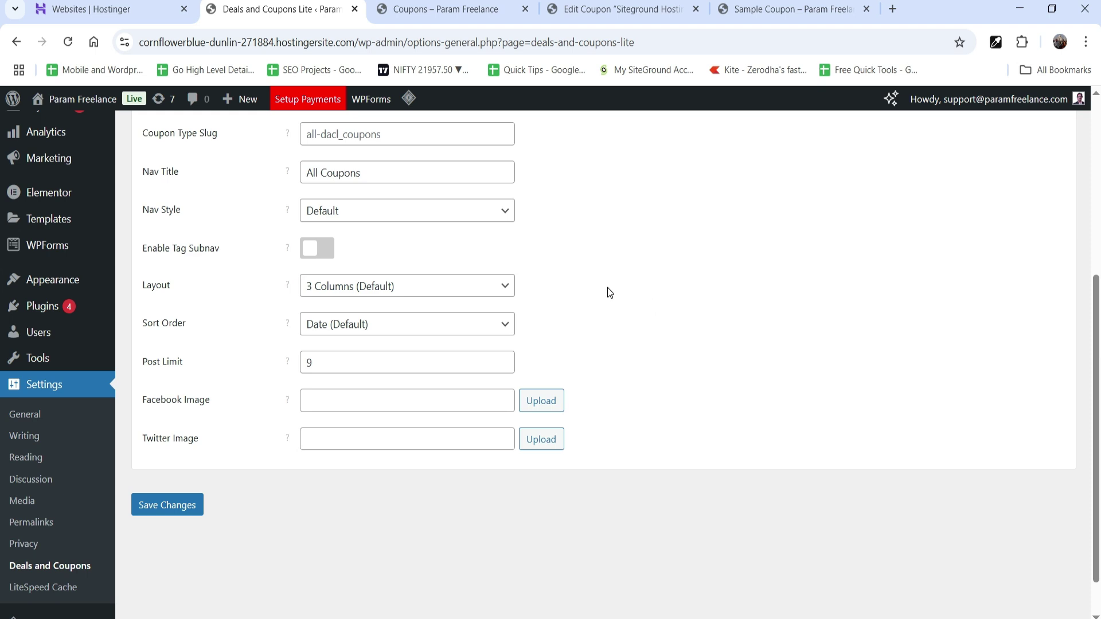
click(432, 324)
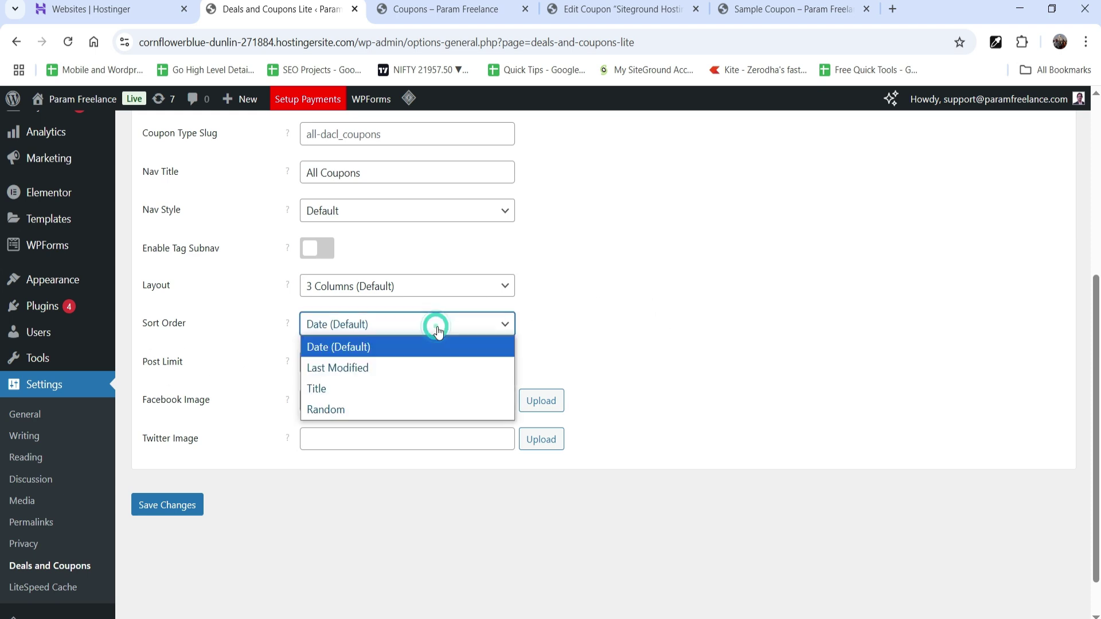
click(667, 324)
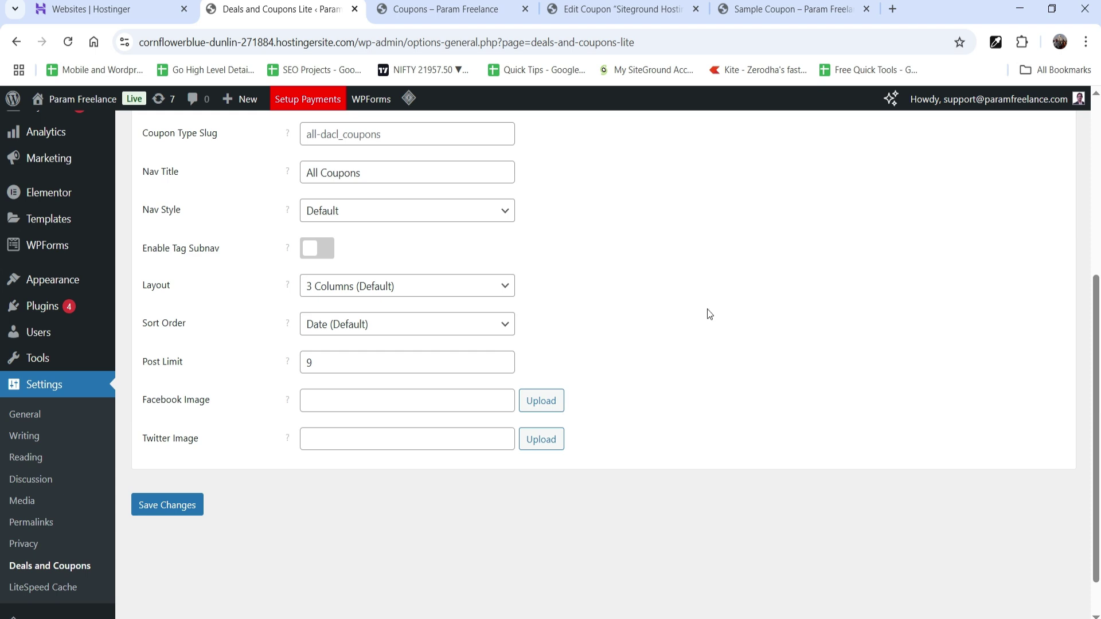
scroll(709, 314, up, 4)
scroll(232, 442, up, 2)
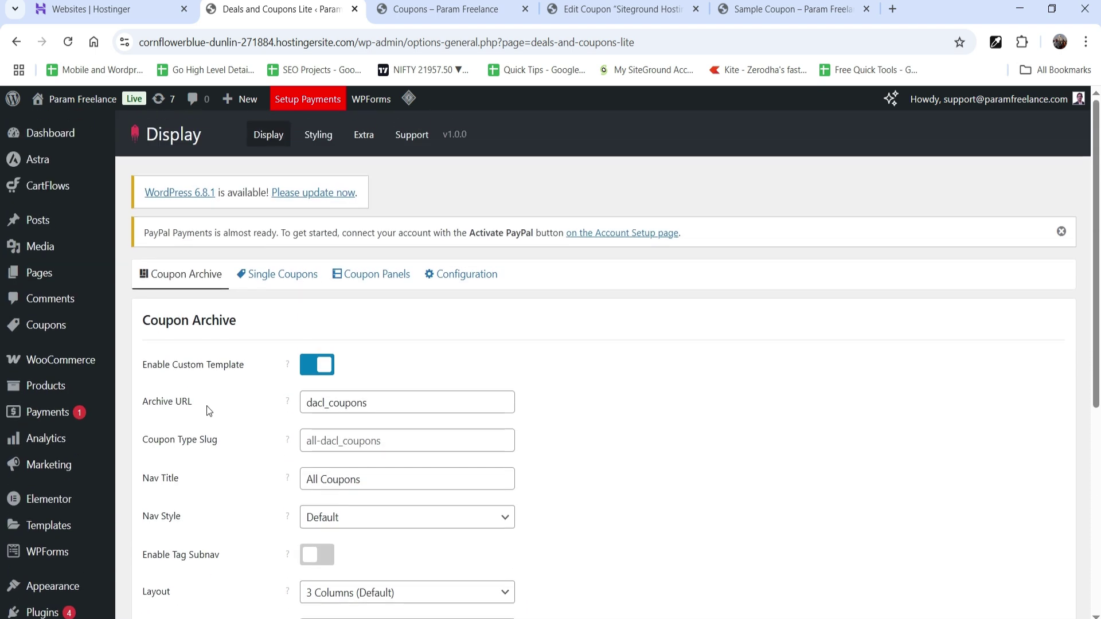
Open the Single Coupons settings and view the live Siteground Hosting coupon page.
click(291, 280)
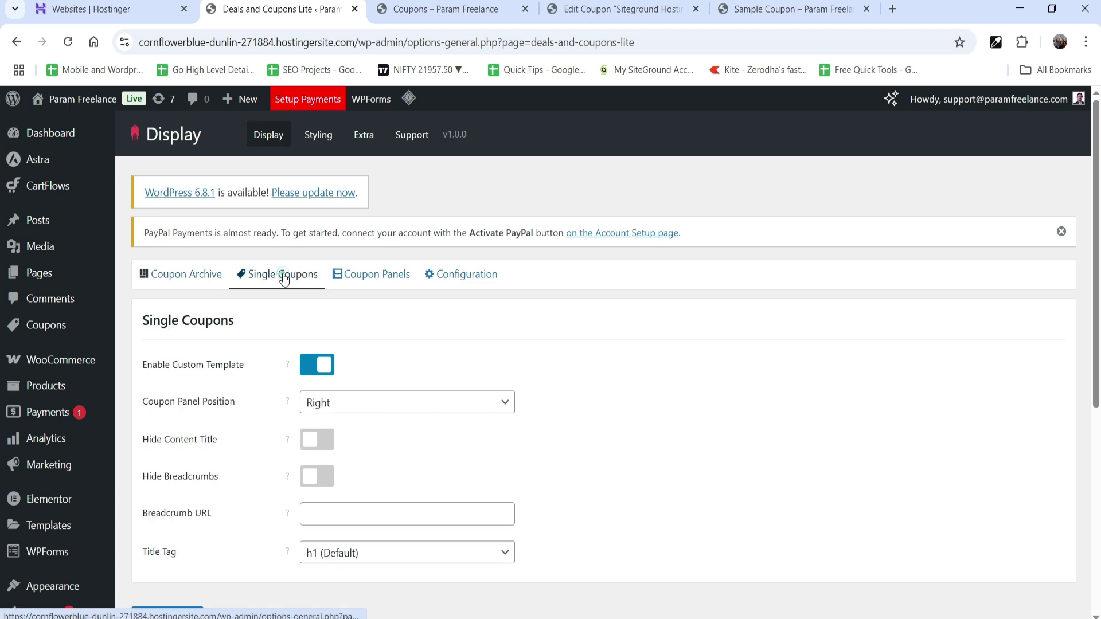
scroll(586, 342, down, 1)
scroll(588, 342, down, 1)
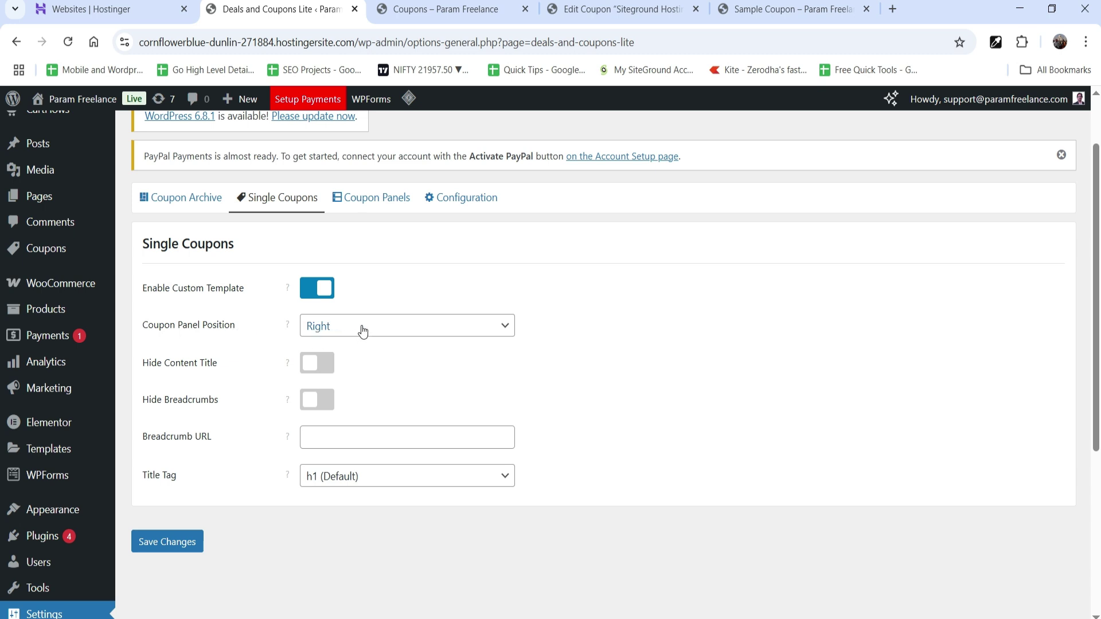
click(436, 9)
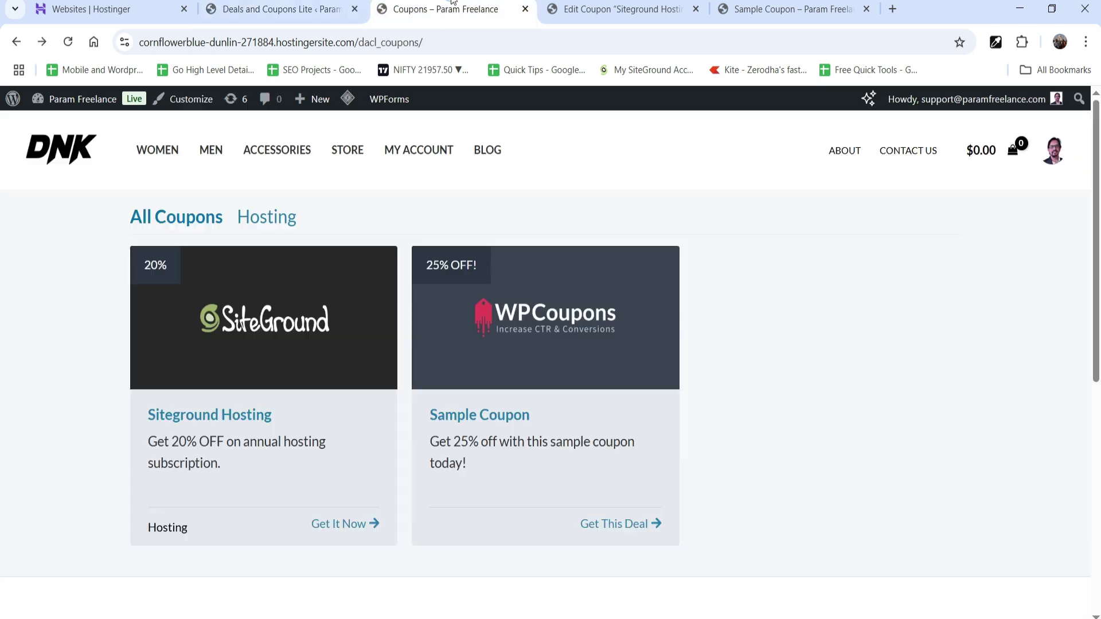
click(222, 425)
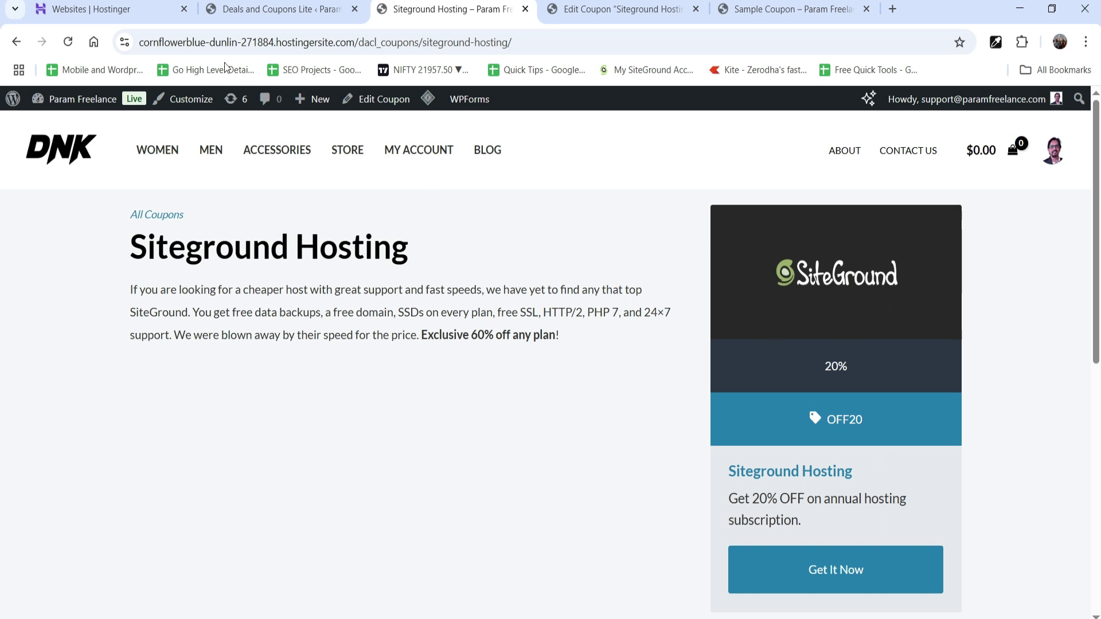
Compare the coupon page with the settings, leave title tag options unchanged, and open Coupon Panels.
click(246, 10)
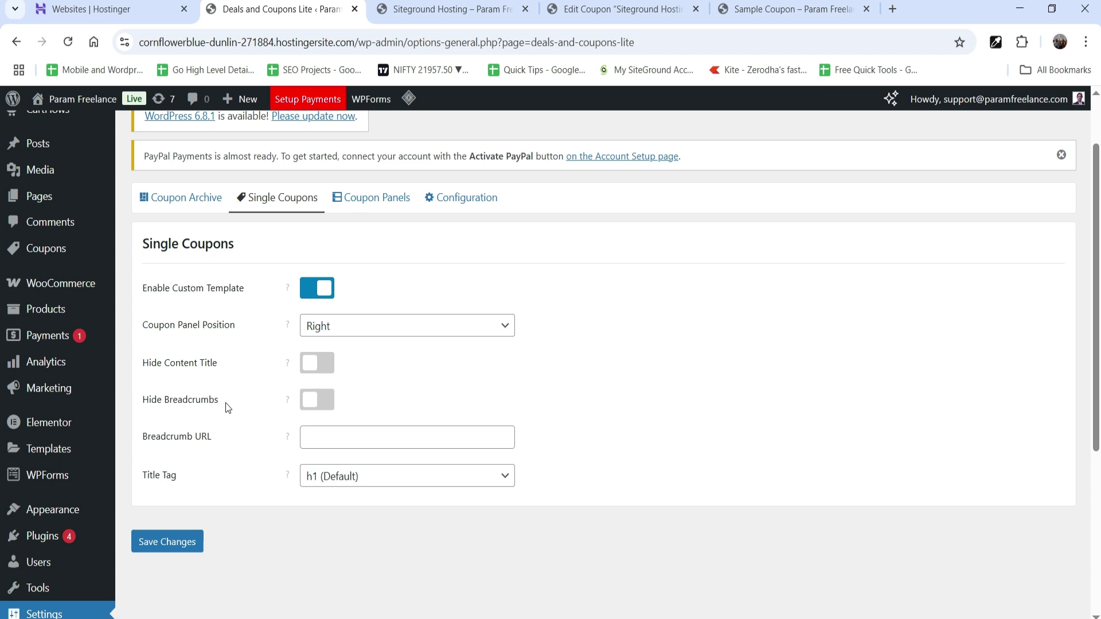
click(440, 12)
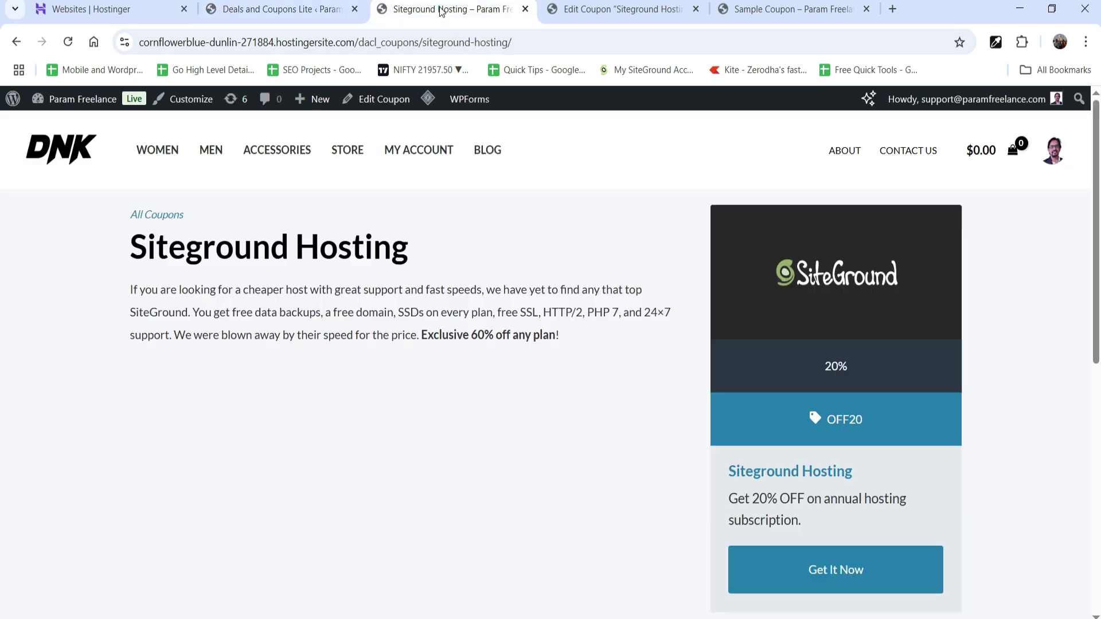
click(303, 3)
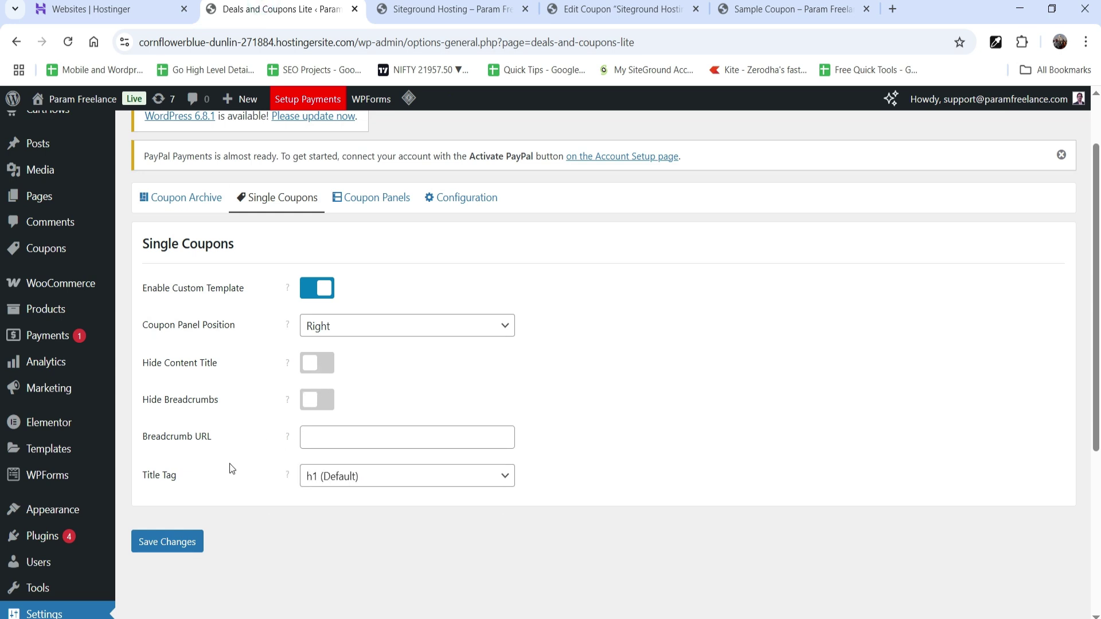
click(335, 481)
click(725, 391)
scroll(356, 321, up, 2)
click(361, 277)
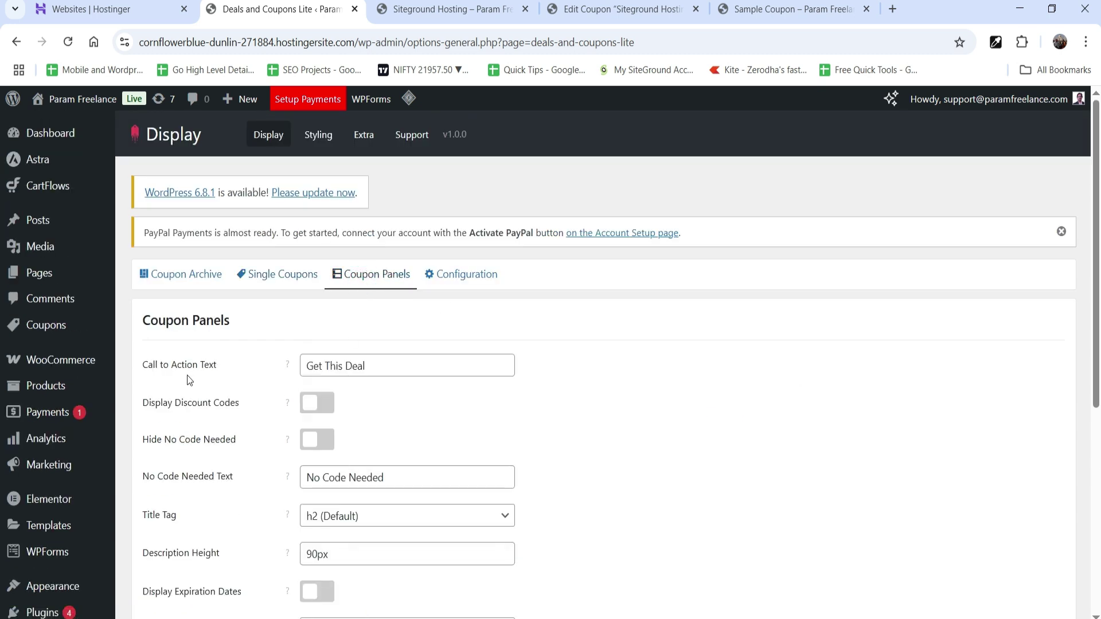
Inspect the OFF20 code currently shown on the live Siteground Hosting coupon.
click(447, 9)
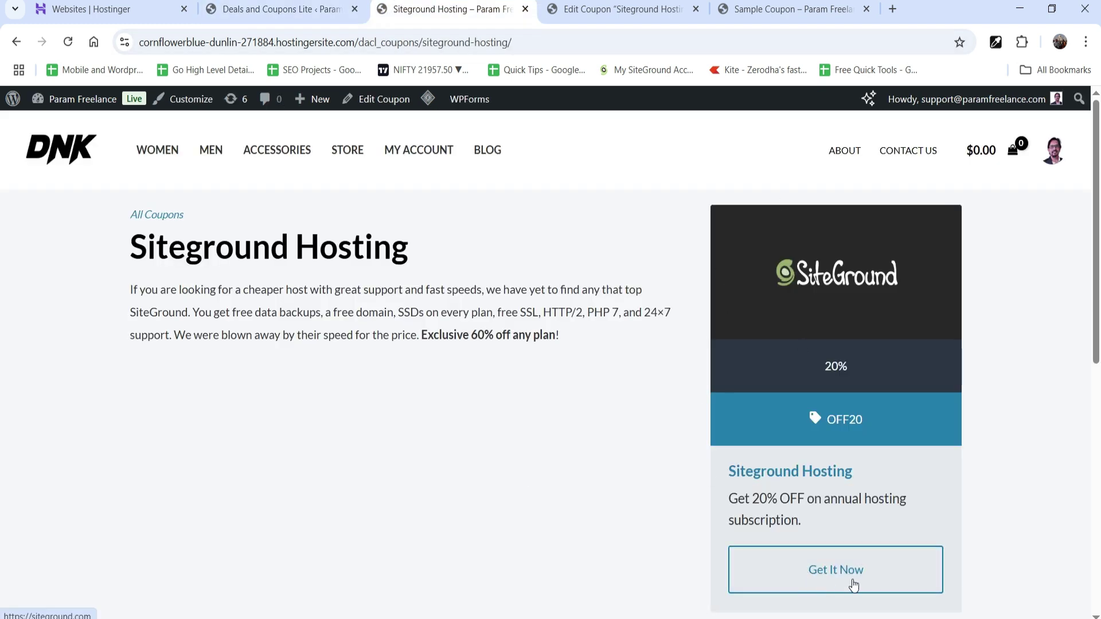
click(281, 9)
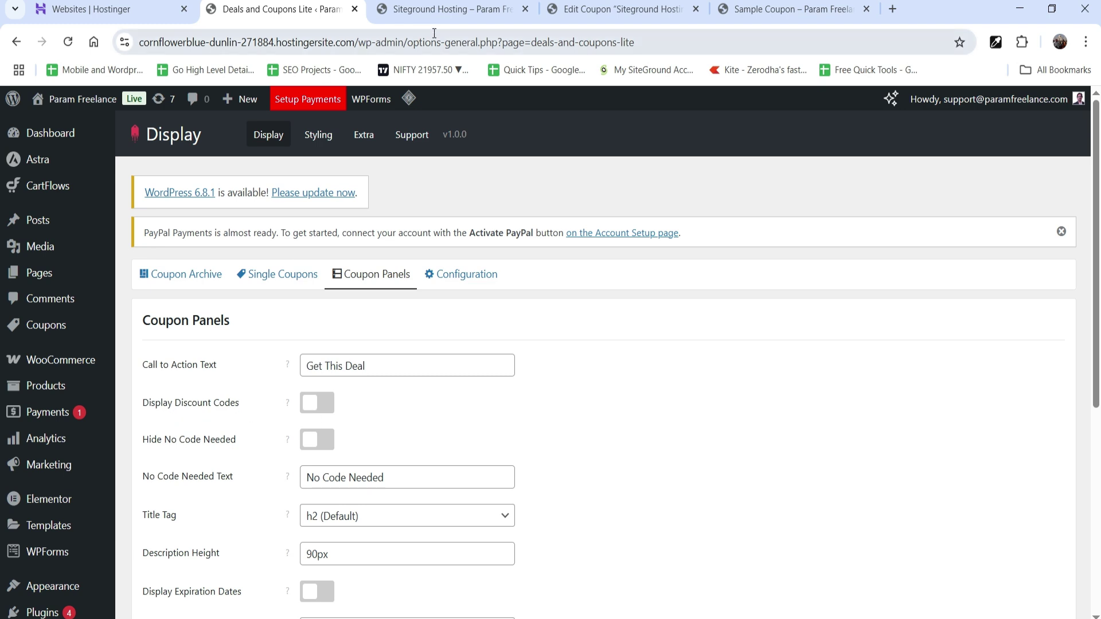
click(451, 10)
drag(810, 417, 869, 424)
click(893, 430)
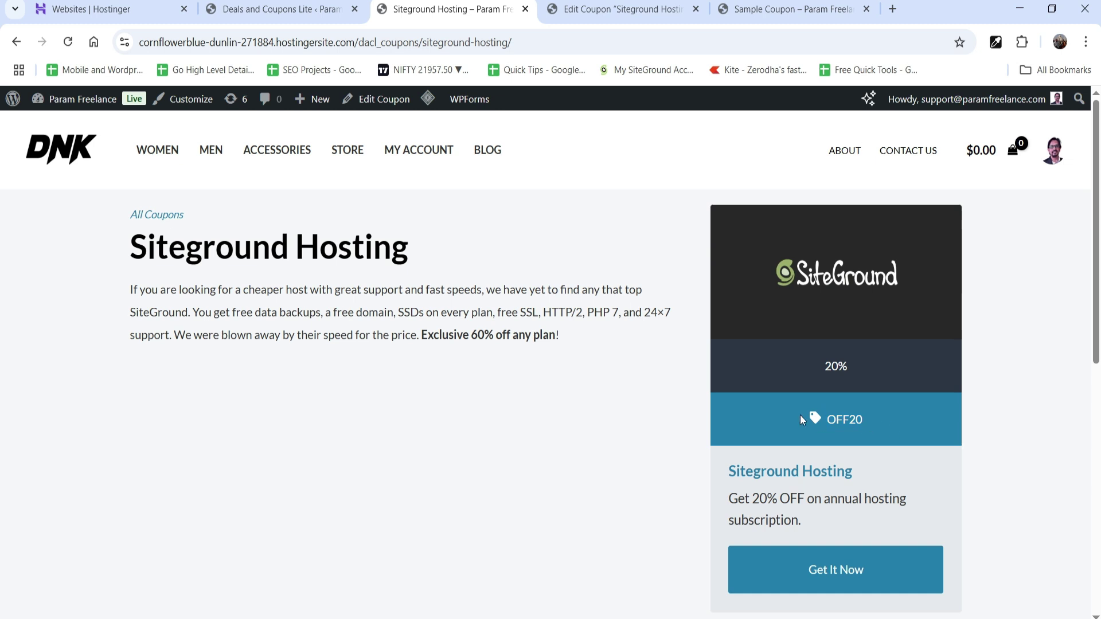
Enable Display Discount Codes and Click to Reveal for coupon panels.
click(252, 9)
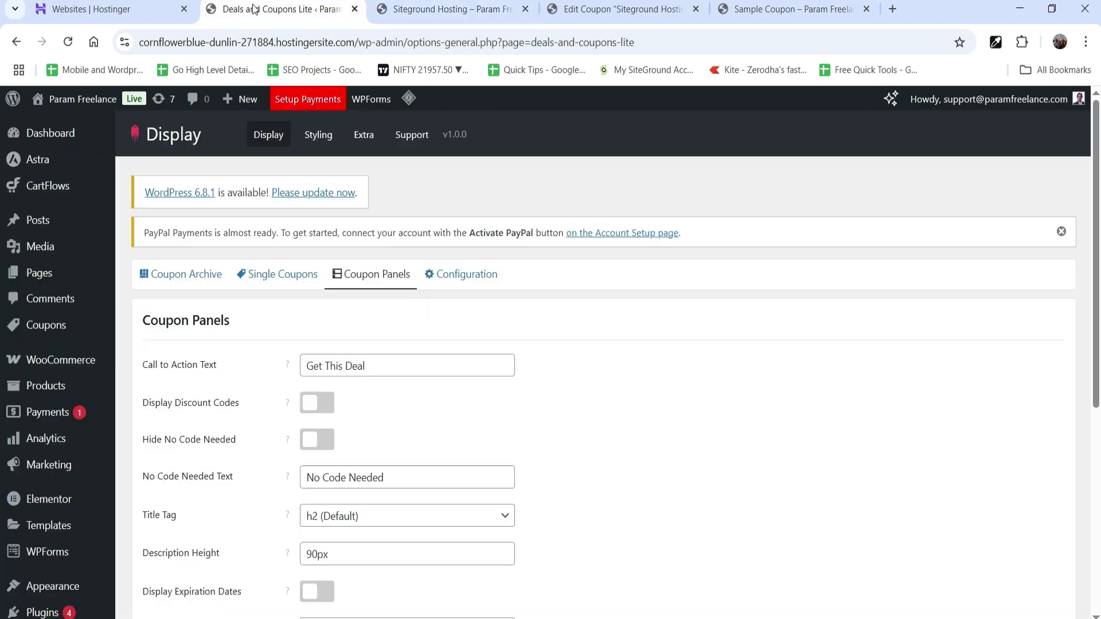
click(313, 408)
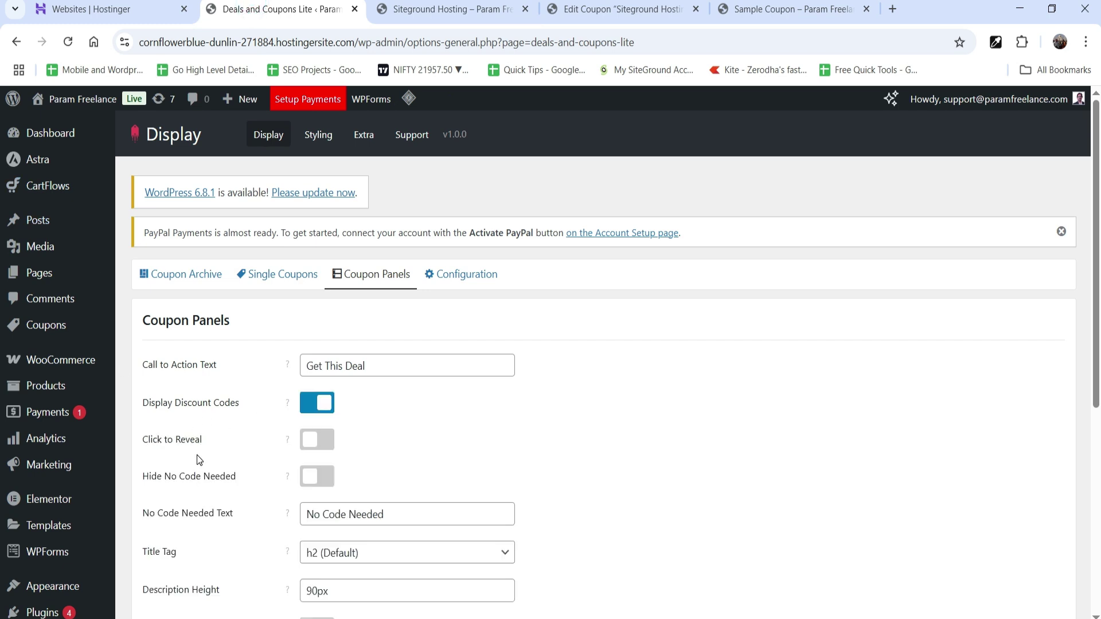
click(317, 439)
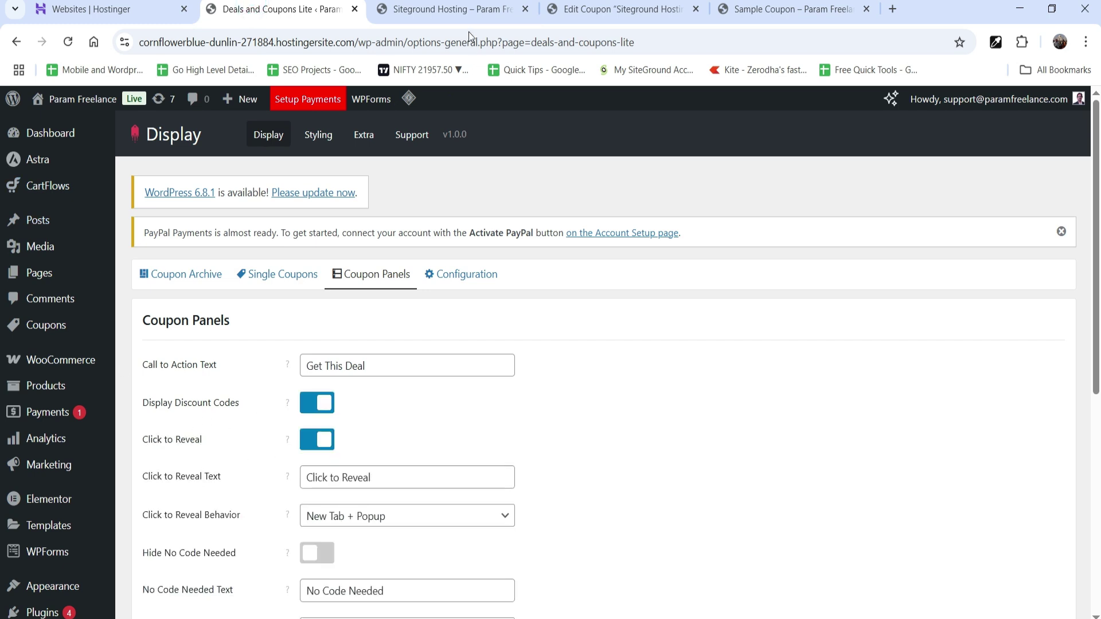
click(453, 9)
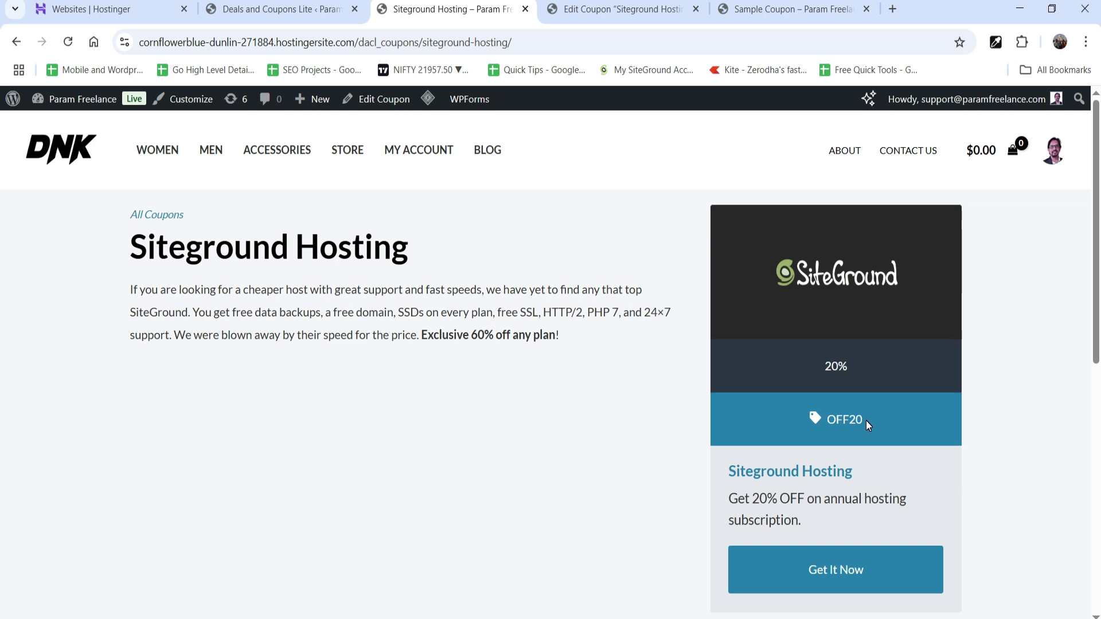
click(252, 9)
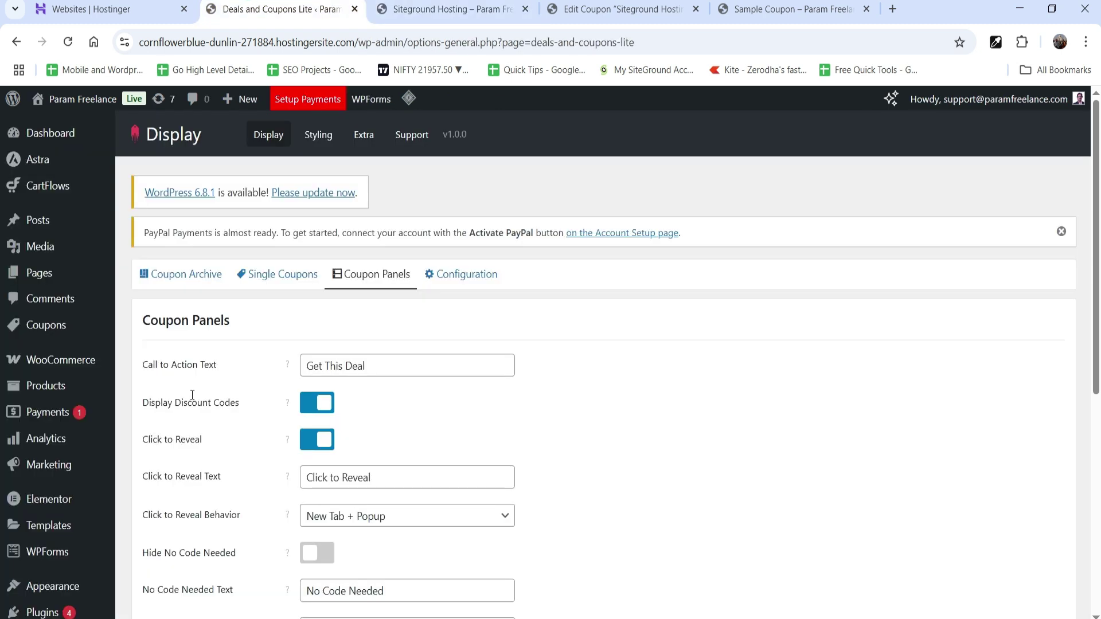
scroll(664, 408, down, 1)
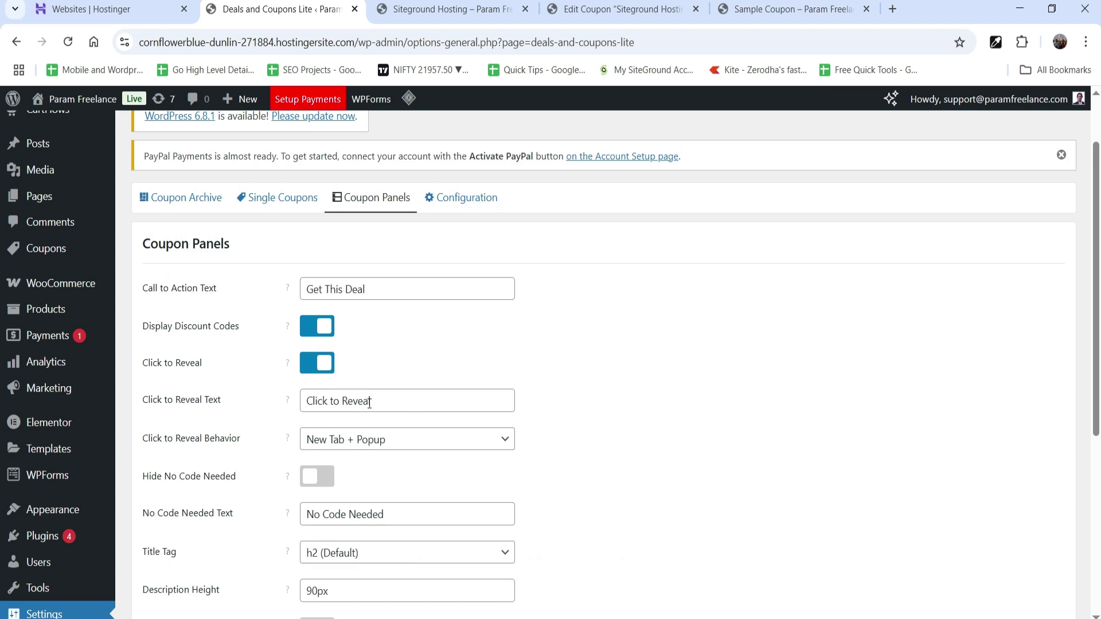
scroll(621, 402, down, 3)
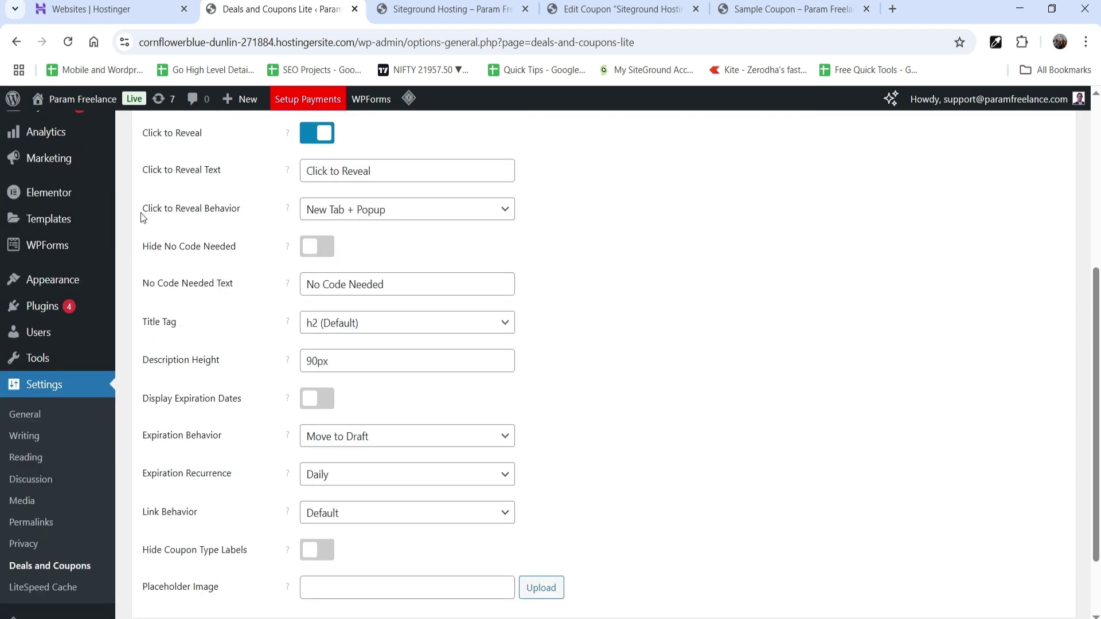
Set Click to Reveal Behavior to Popup Only, save, and view the coupon page.
click(231, 215)
click(406, 213)
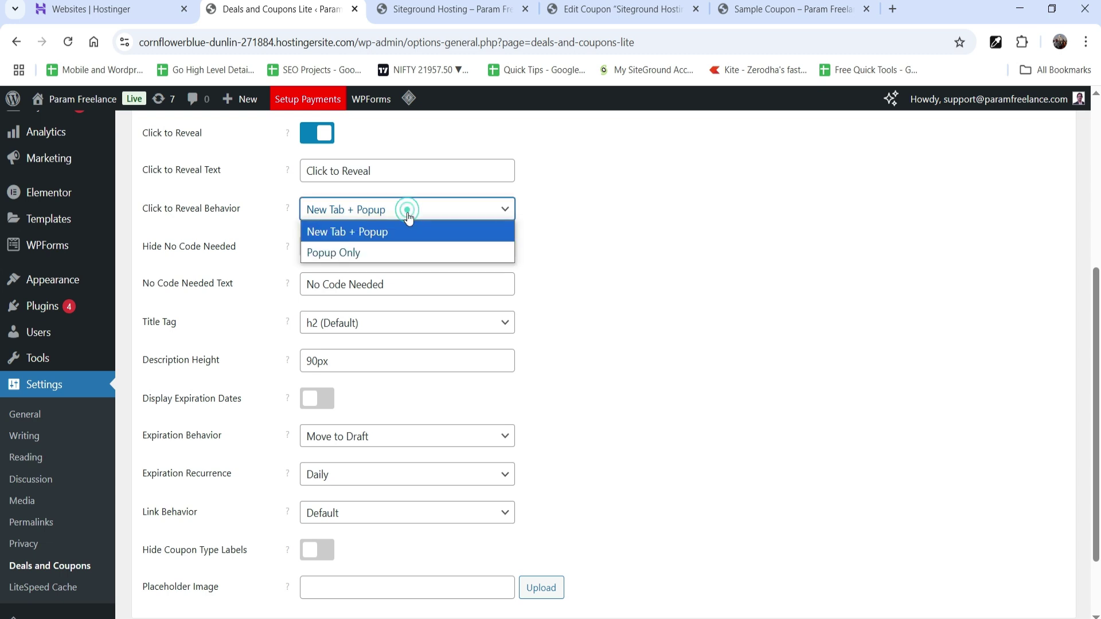
click(394, 253)
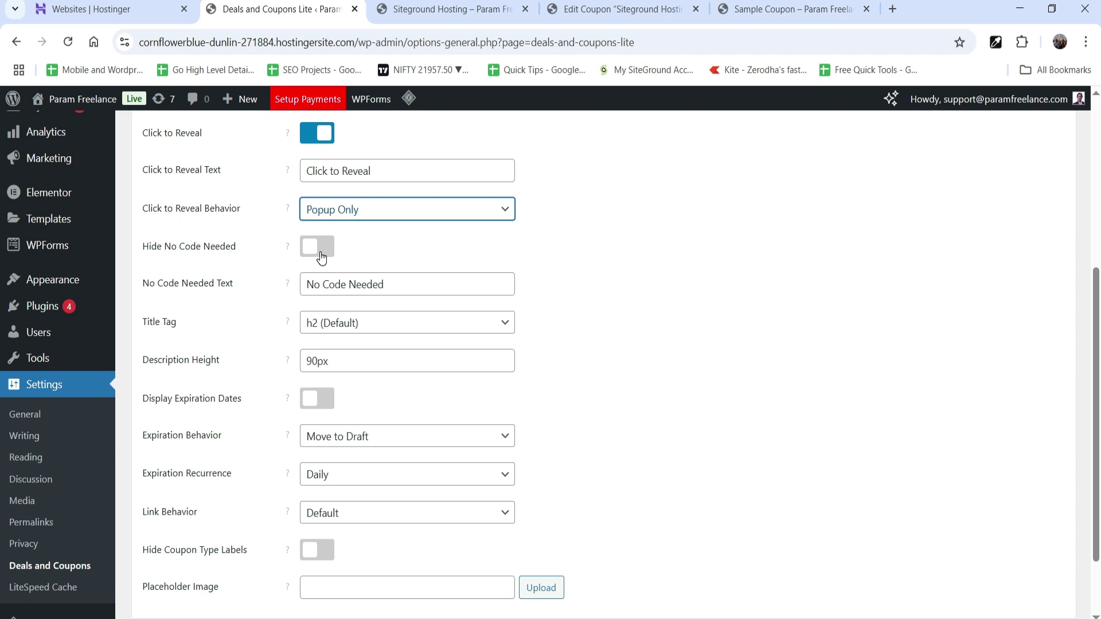
scroll(671, 333, down, 2)
click(155, 579)
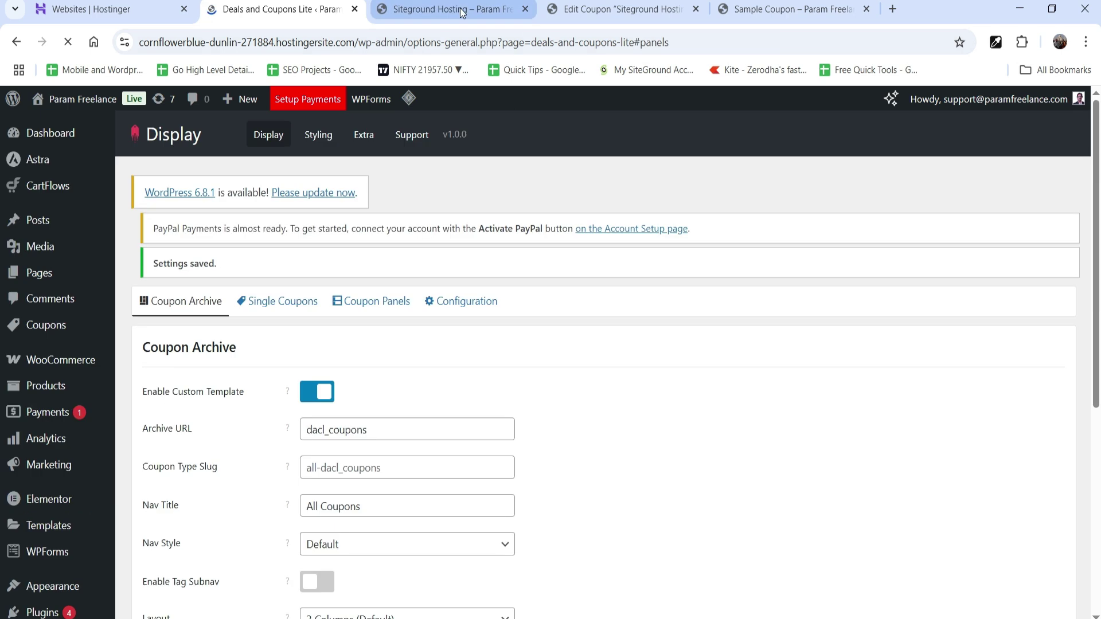
click(436, 9)
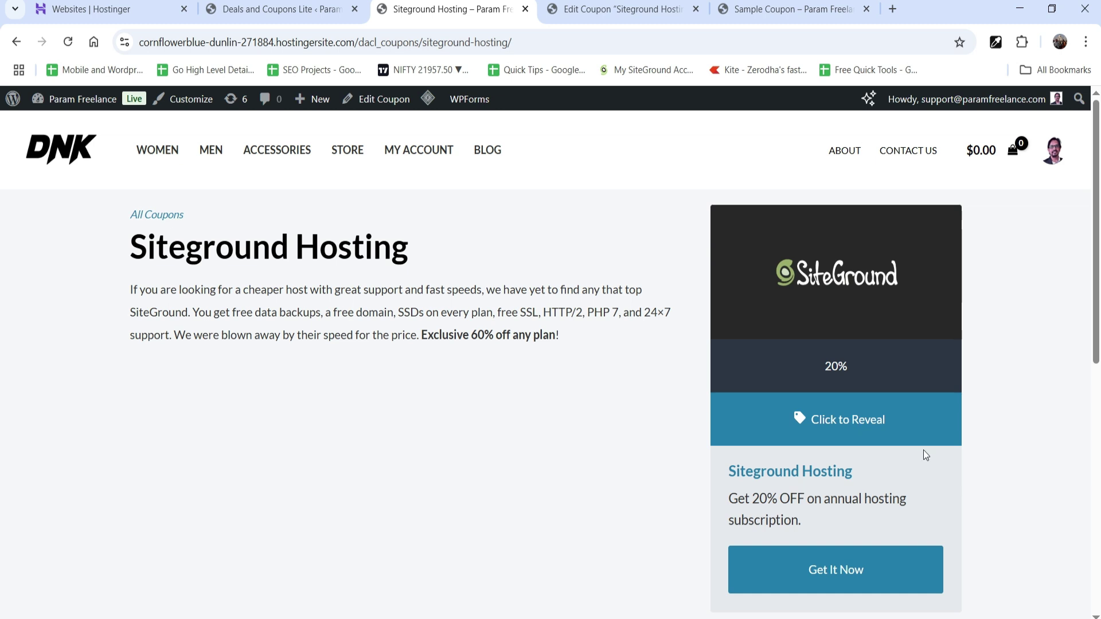
Reveal and copy the OFF20 code in the coupon popup, close it, and return to settings.
click(835, 424)
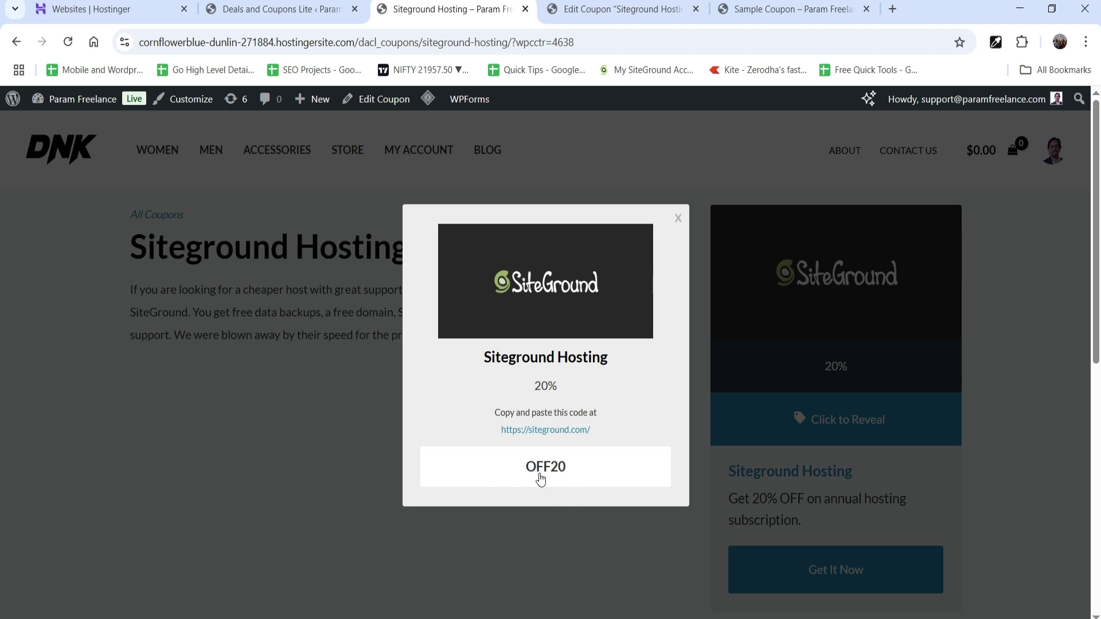
click(546, 473)
click(678, 218)
click(269, 9)
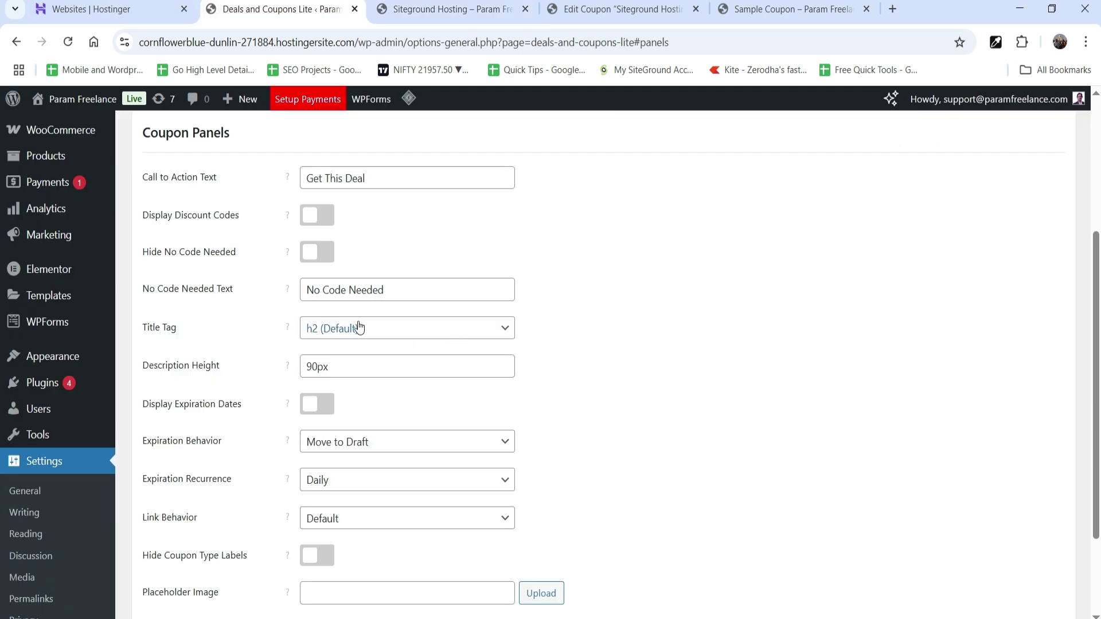
Turn on Display Expiration Dates, save, and confirm the May 31, 2025 expiry on the reloaded page.
scroll(704, 338, down, 1)
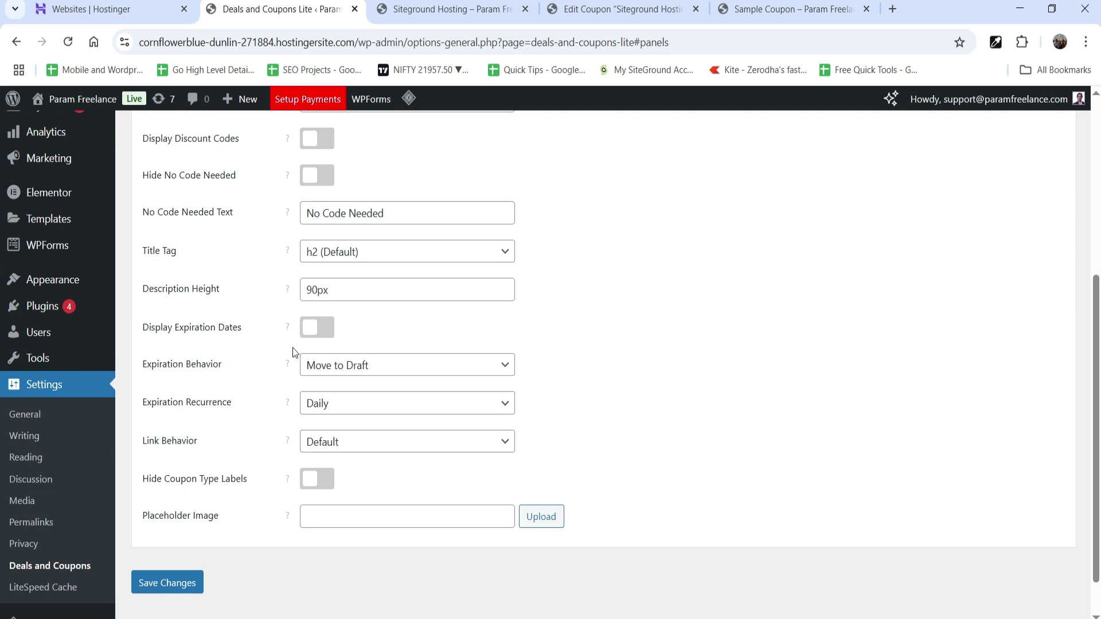
click(316, 334)
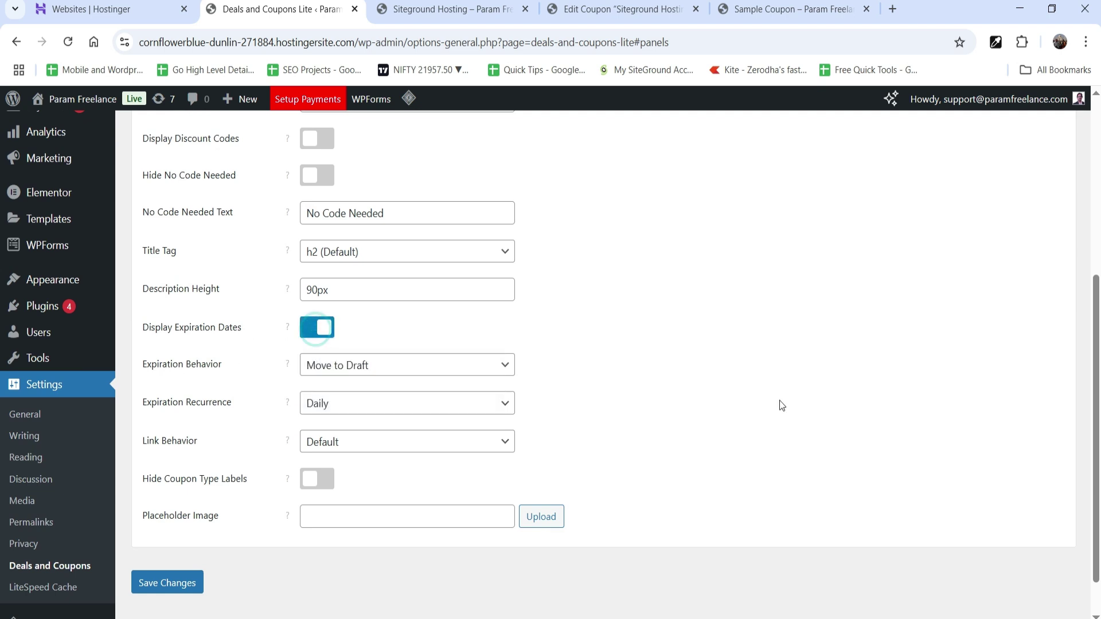
click(166, 582)
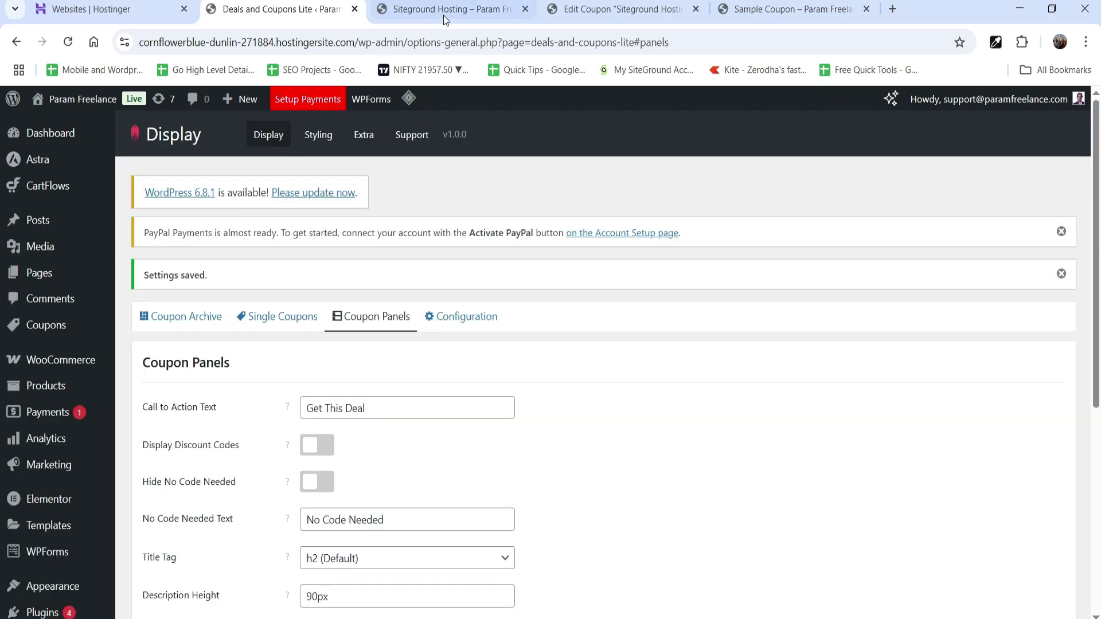
click(443, 12)
click(68, 42)
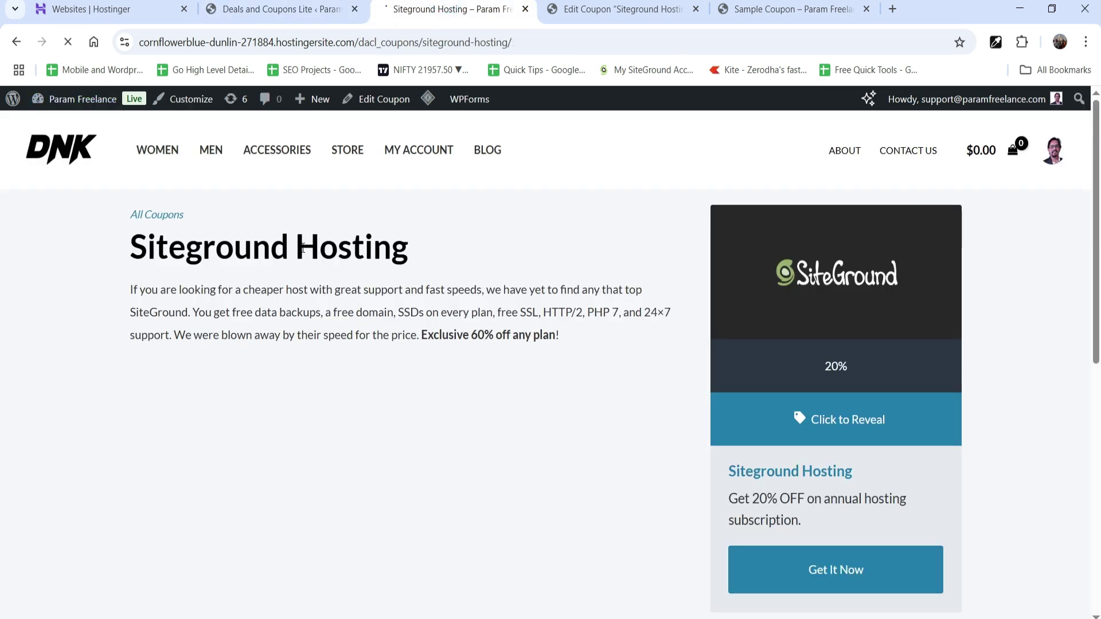
scroll(1039, 339, down, 1)
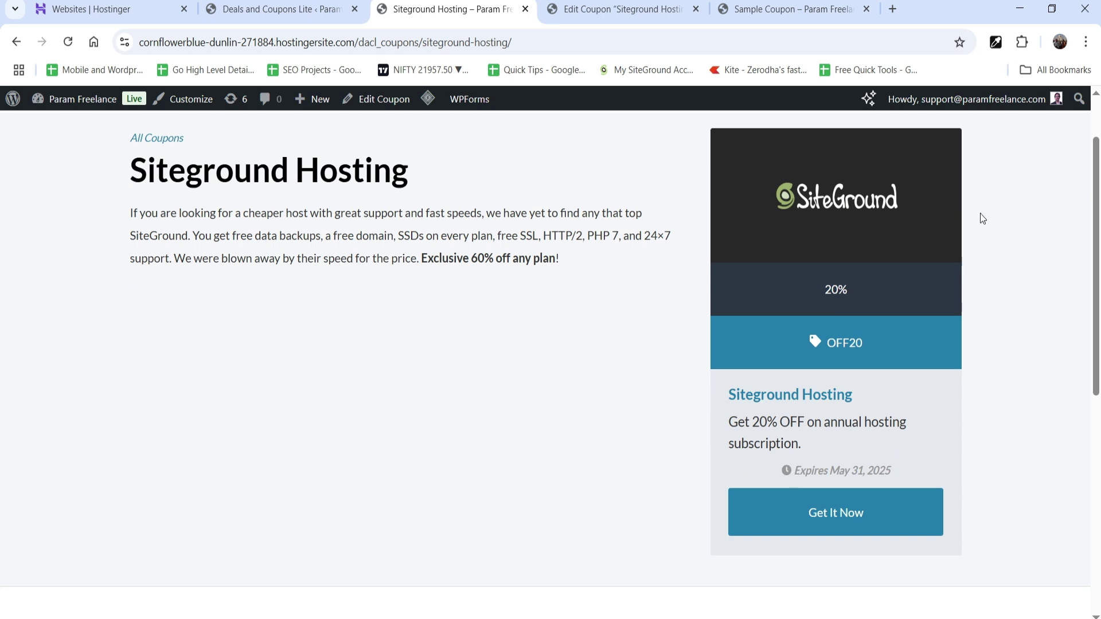
drag(798, 468, 891, 471)
click(801, 469)
Keep Expiration Behavior at Move to Draft and Link Behavior at Default, and save again.
click(270, 10)
scroll(175, 345, down, 5)
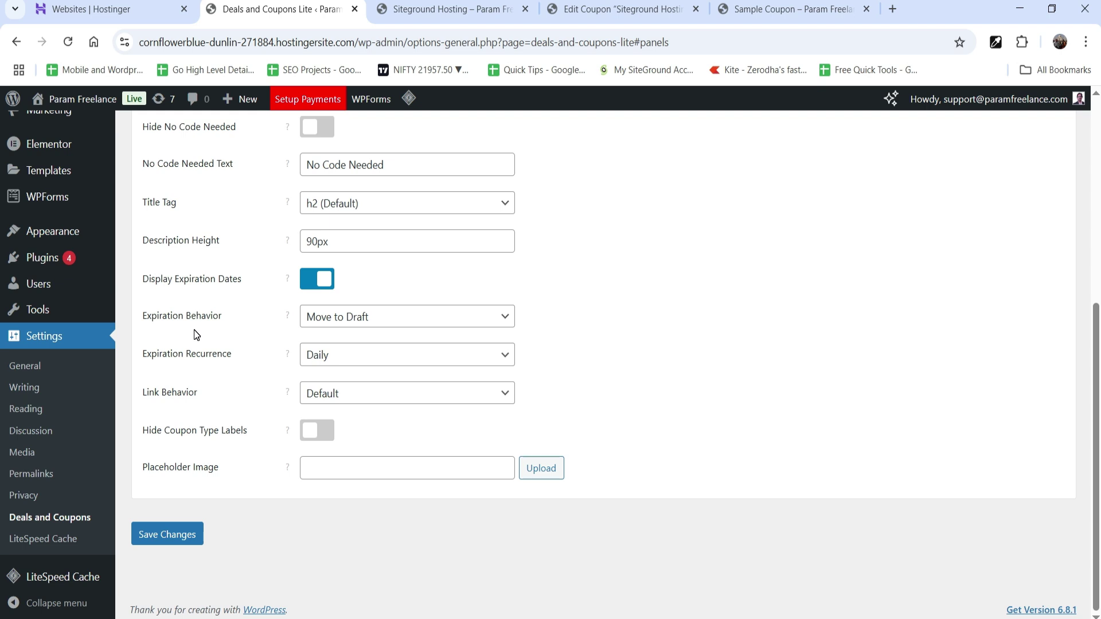
click(363, 318)
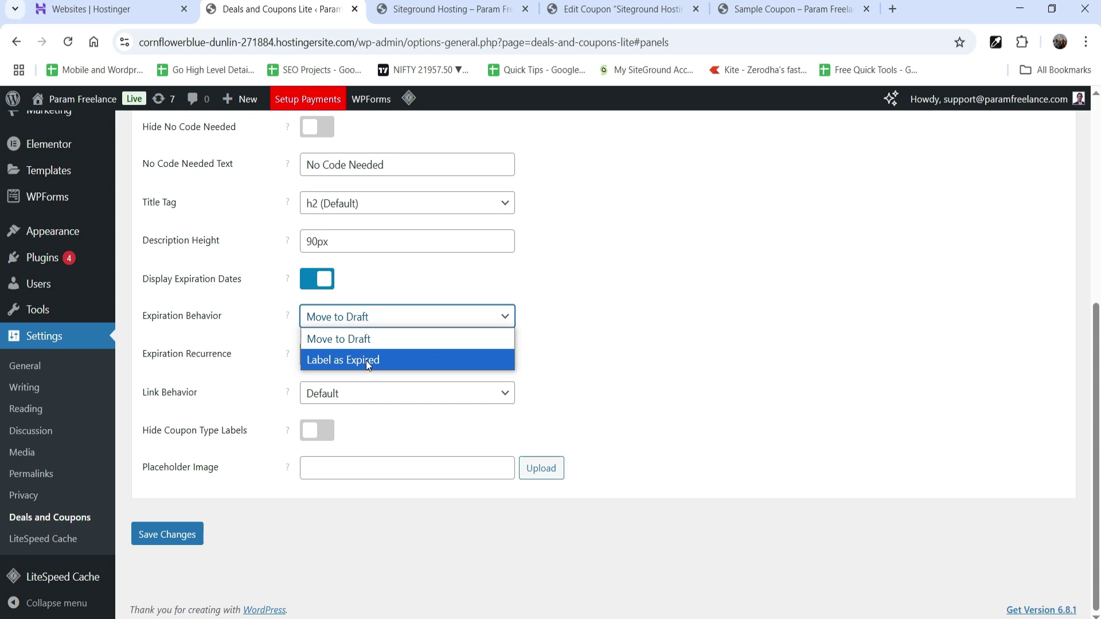
click(666, 322)
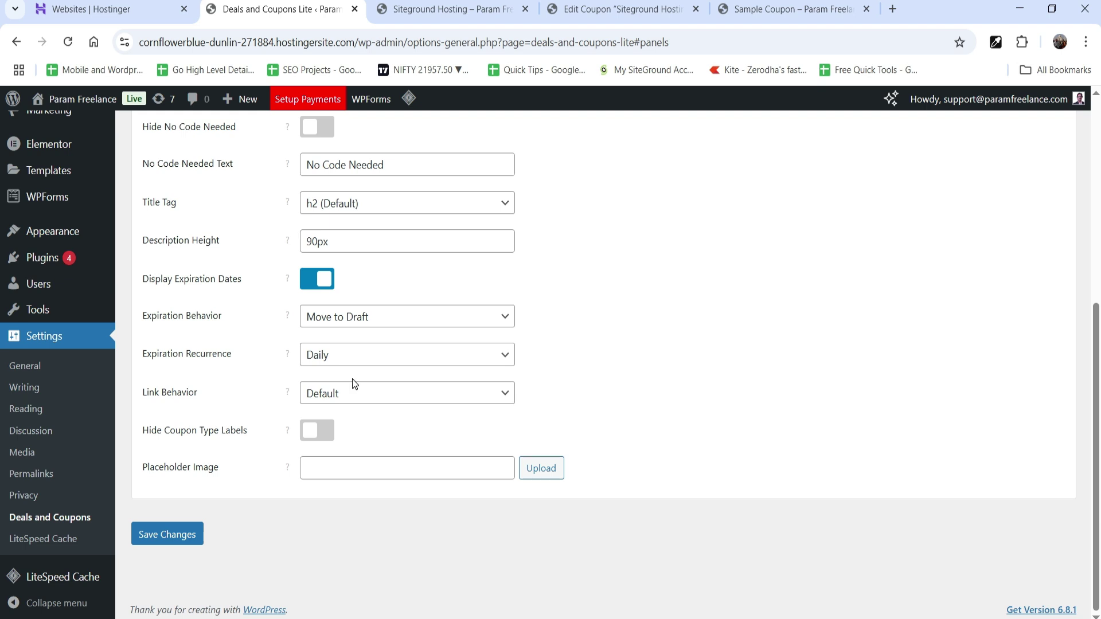
click(401, 400)
click(629, 381)
mouse_move(288, 437)
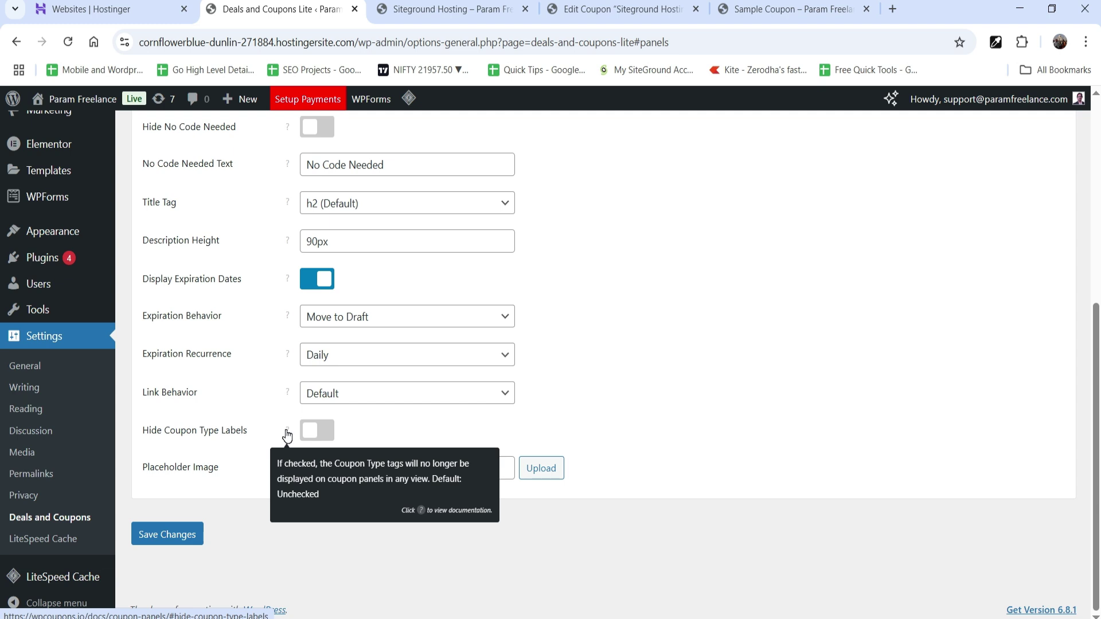
click(198, 539)
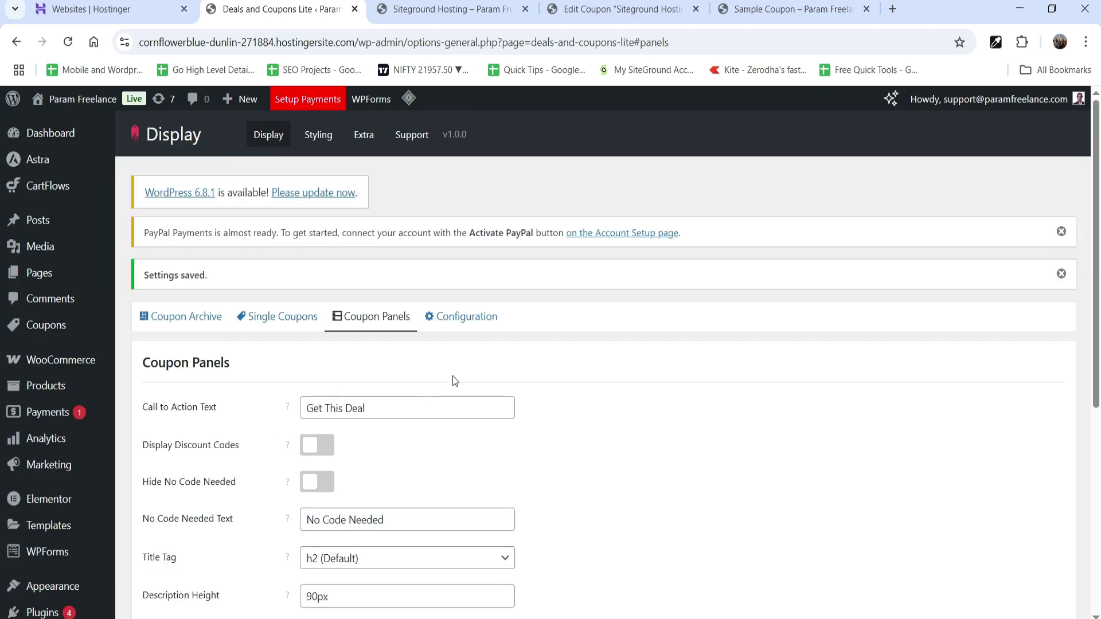
Browse the Configuration tab's general options, then open the Styling colour settings.
click(478, 318)
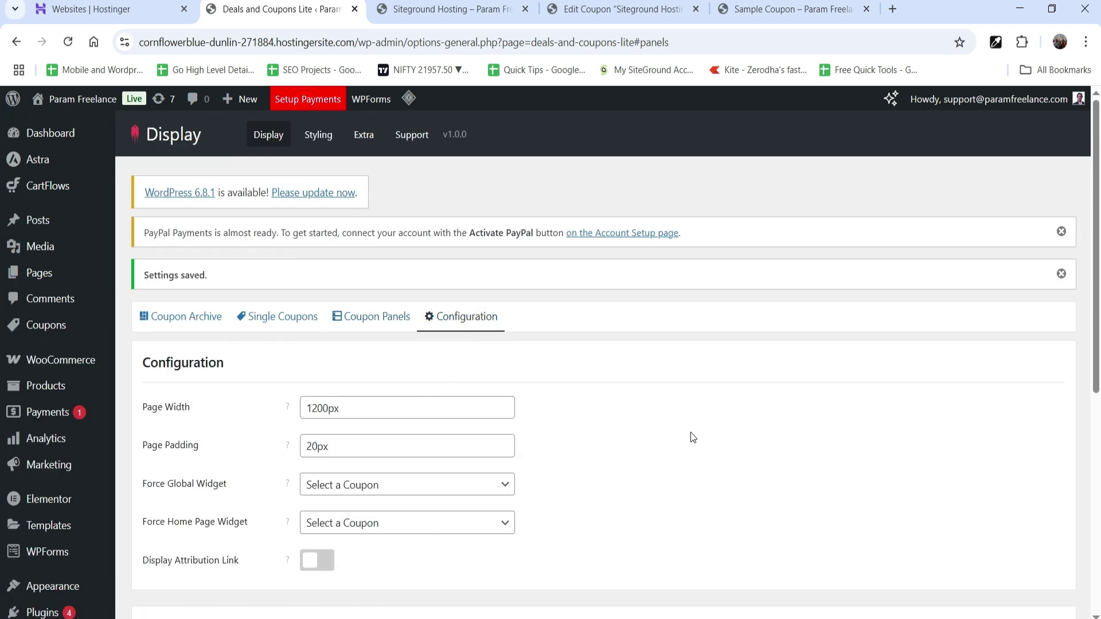
scroll(710, 396, down, 1)
scroll(712, 381, down, 1)
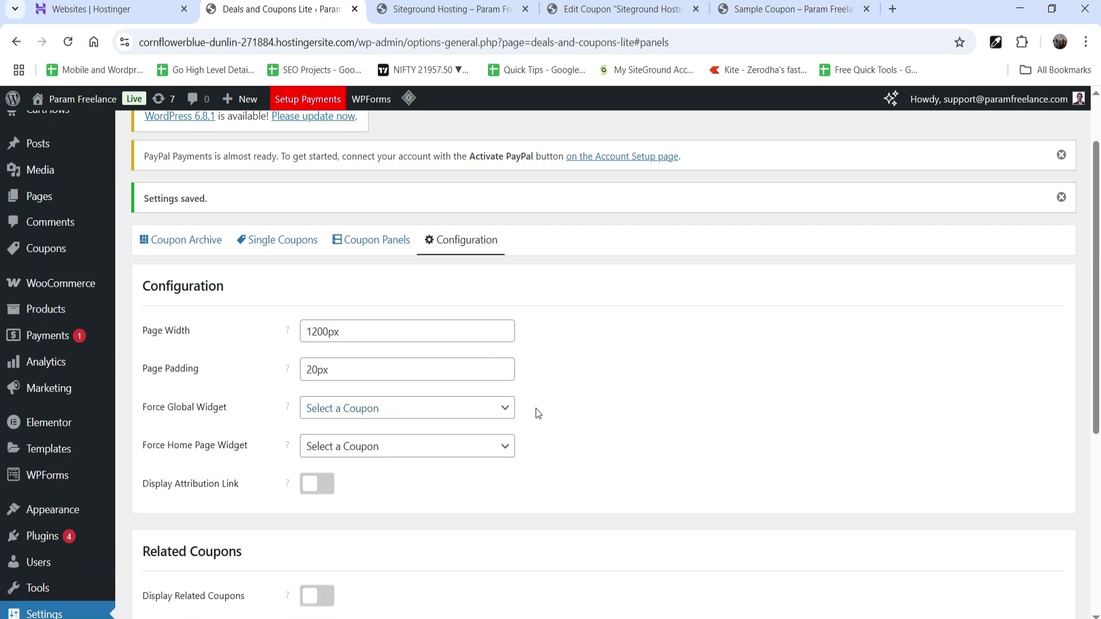
scroll(658, 366, down, 3)
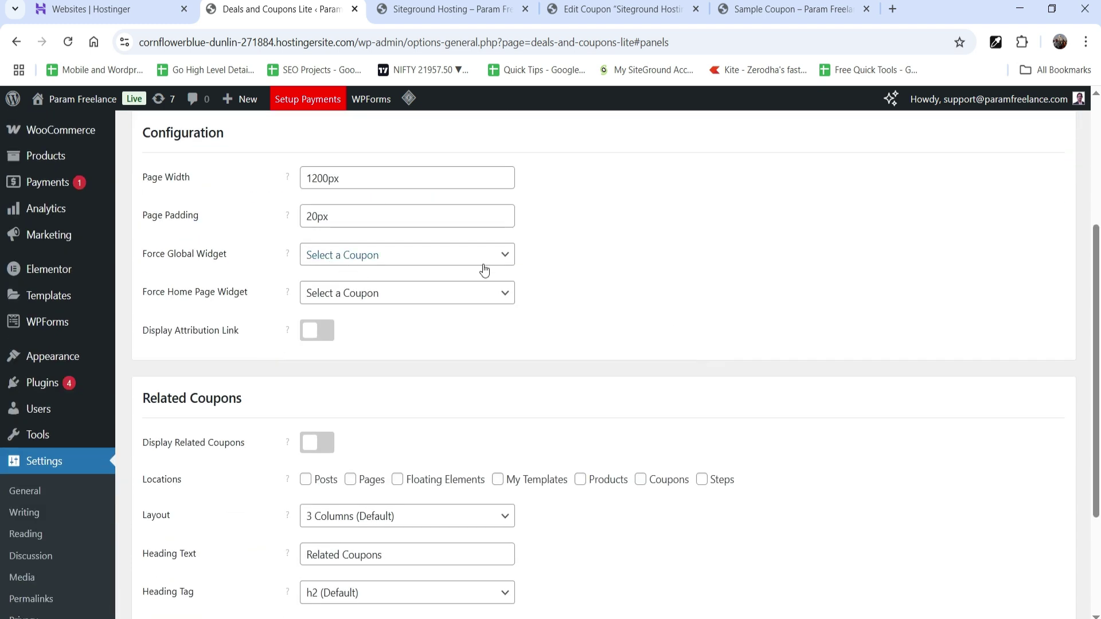
scroll(614, 302, down, 3)
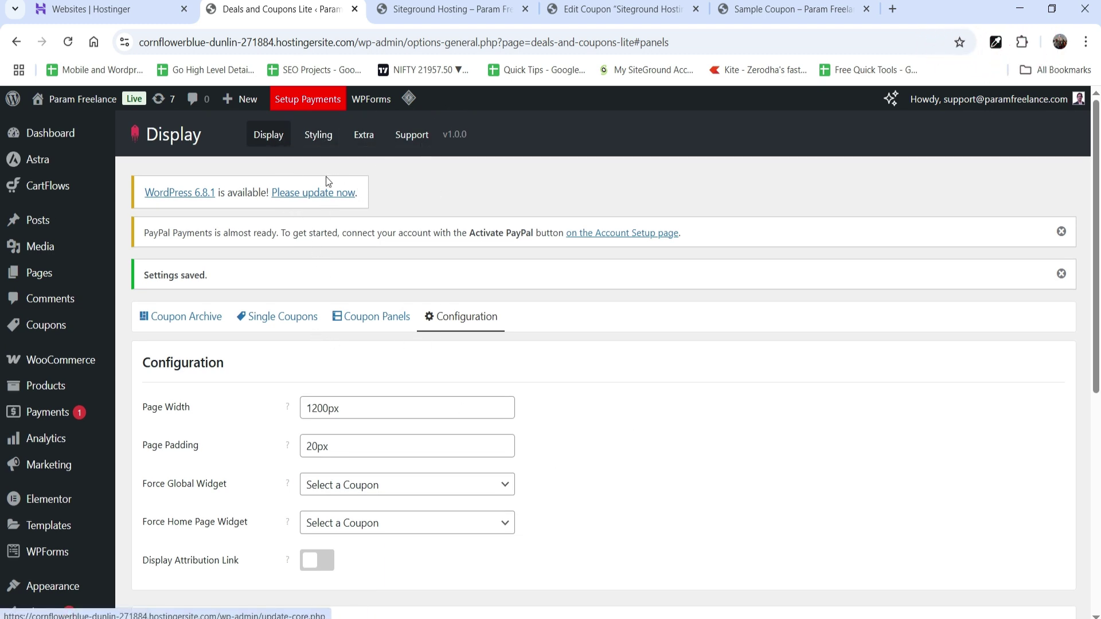
click(318, 137)
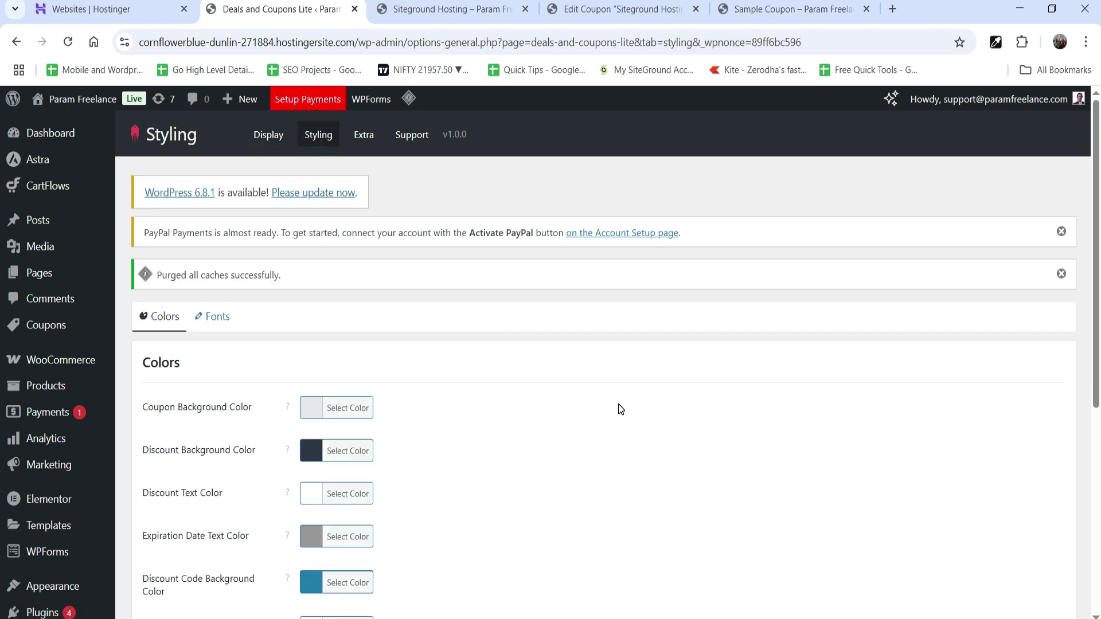
Set the coupon background colour to a light pale green.
scroll(614, 402, down, 3)
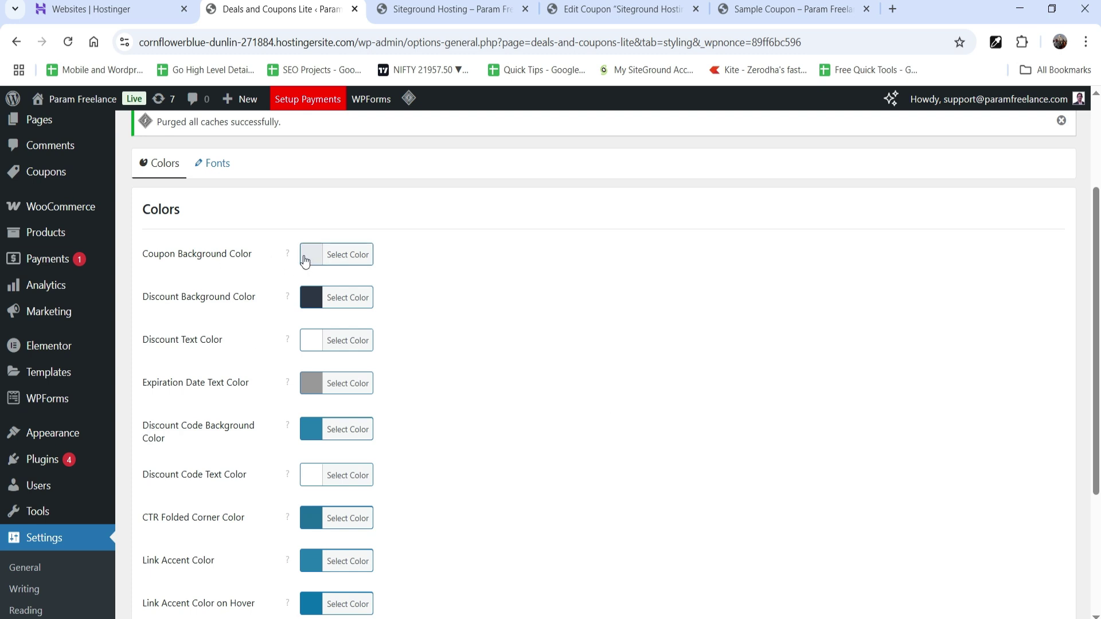
click(447, 5)
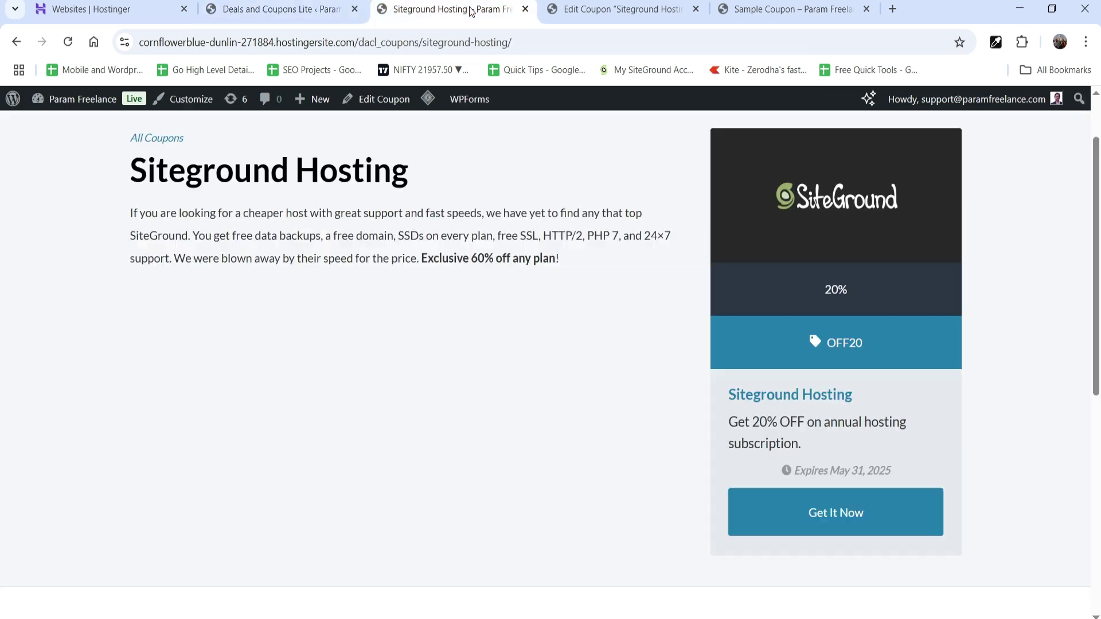
click(295, 9)
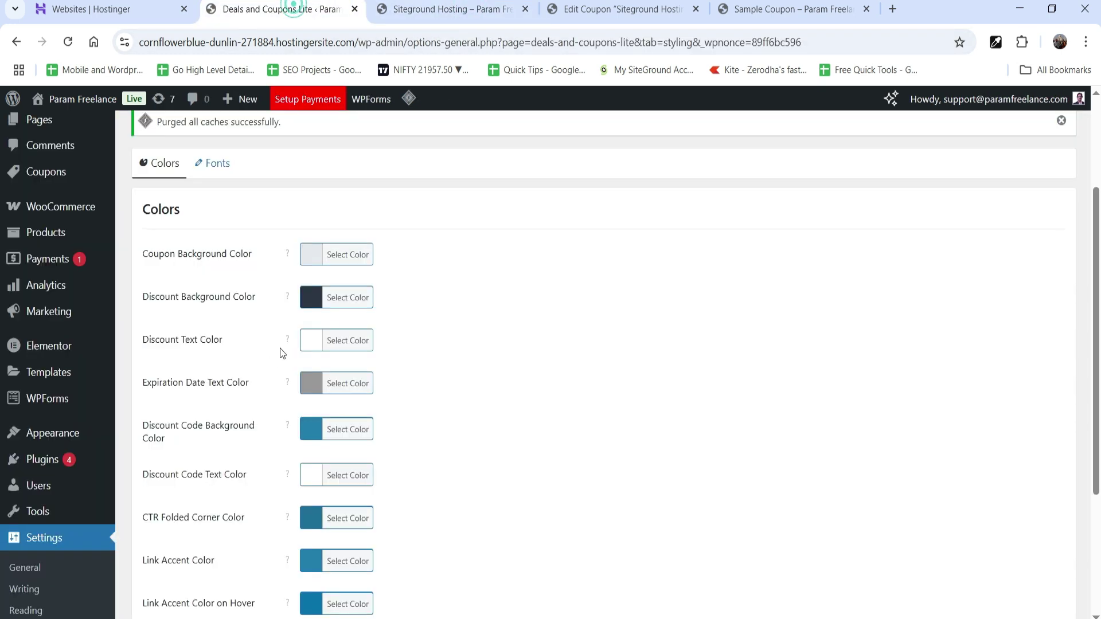
click(344, 254)
click(381, 435)
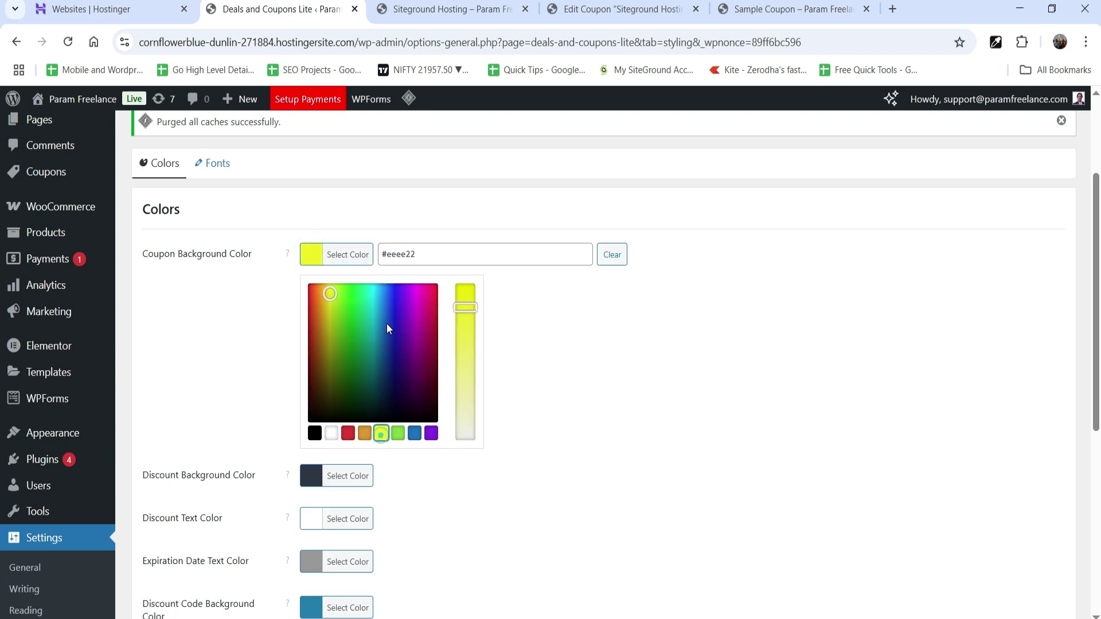
drag(327, 290, 338, 285)
drag(465, 308, 465, 394)
click(683, 383)
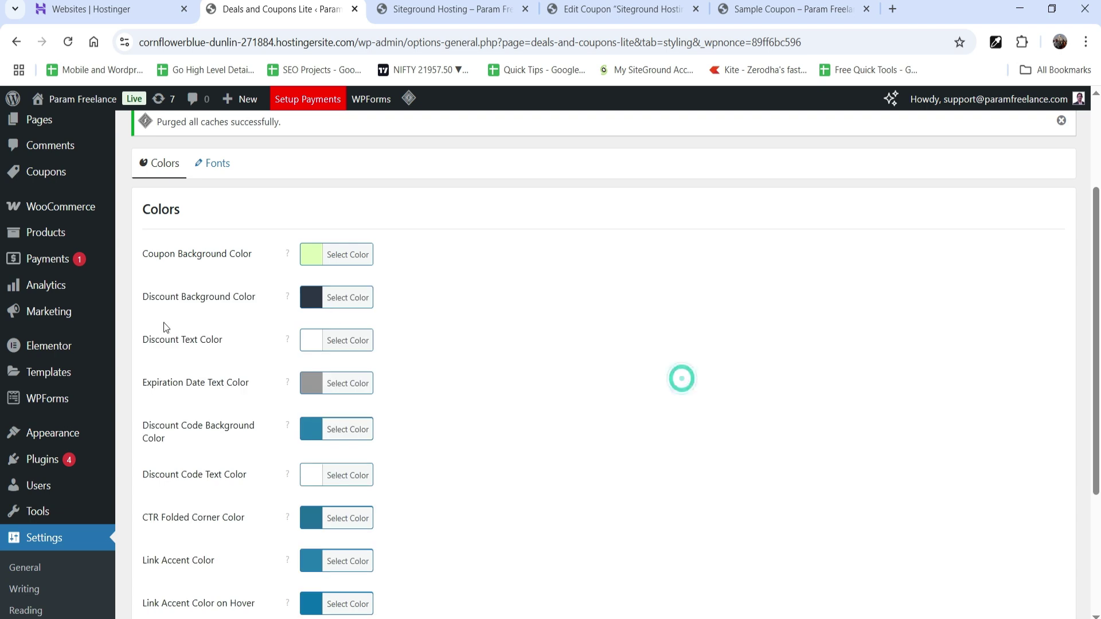
Make the discount background dark indigo and the expiration date text black.
click(317, 297)
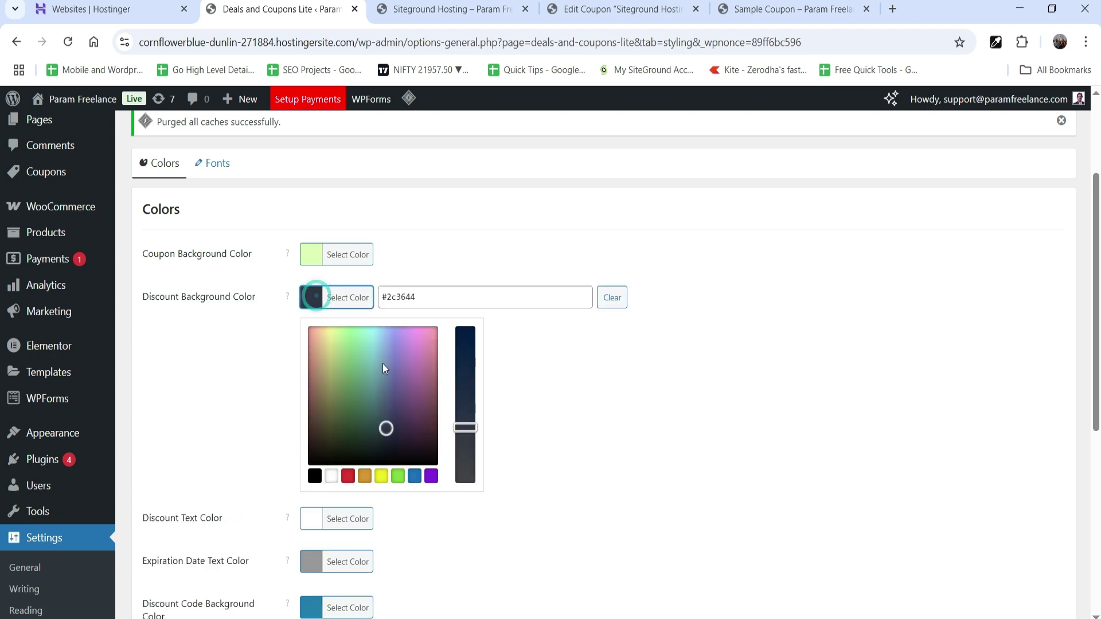
click(414, 476)
drag(385, 360, 393, 359)
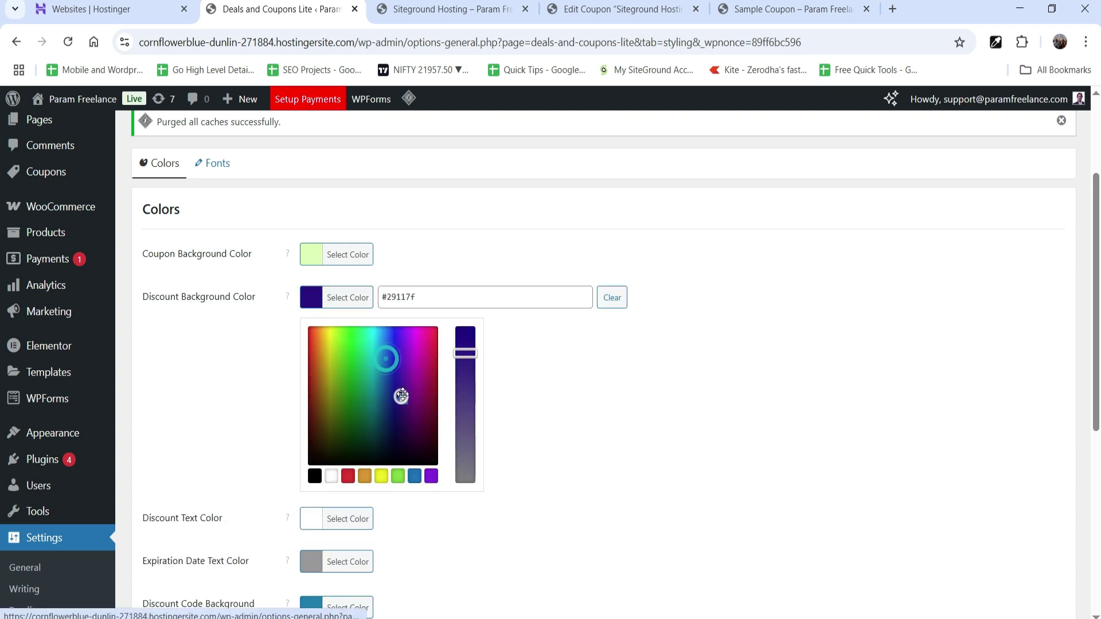
click(711, 382)
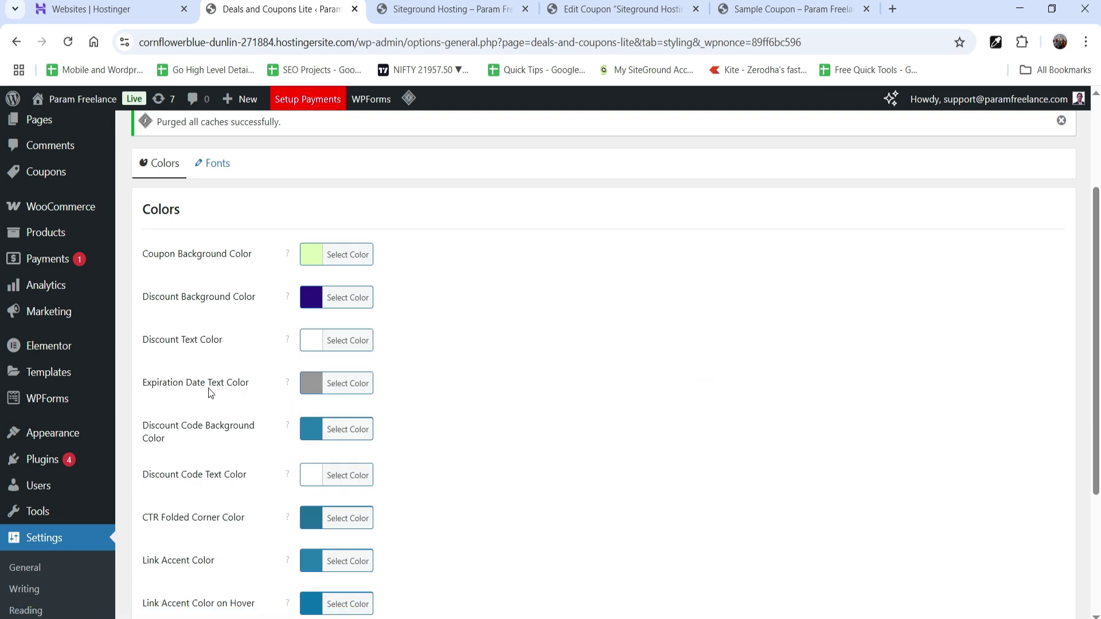
click(311, 383)
click(312, 567)
click(497, 325)
Set the discount code background to green #1b871b and save the colours.
scroll(491, 320, down, 3)
click(310, 279)
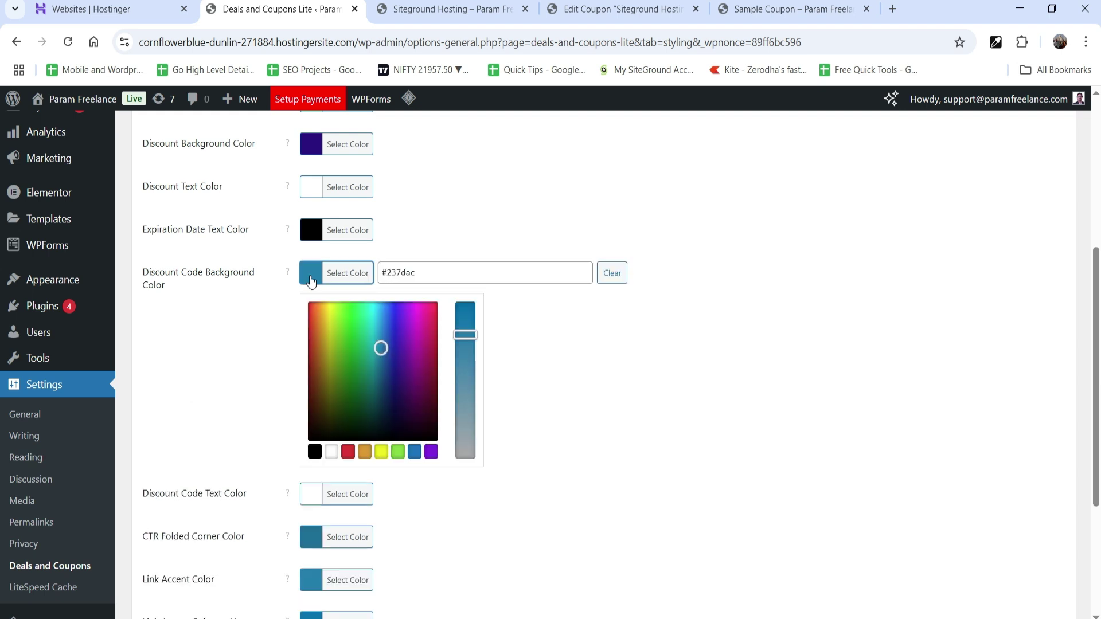
drag(360, 348, 353, 368)
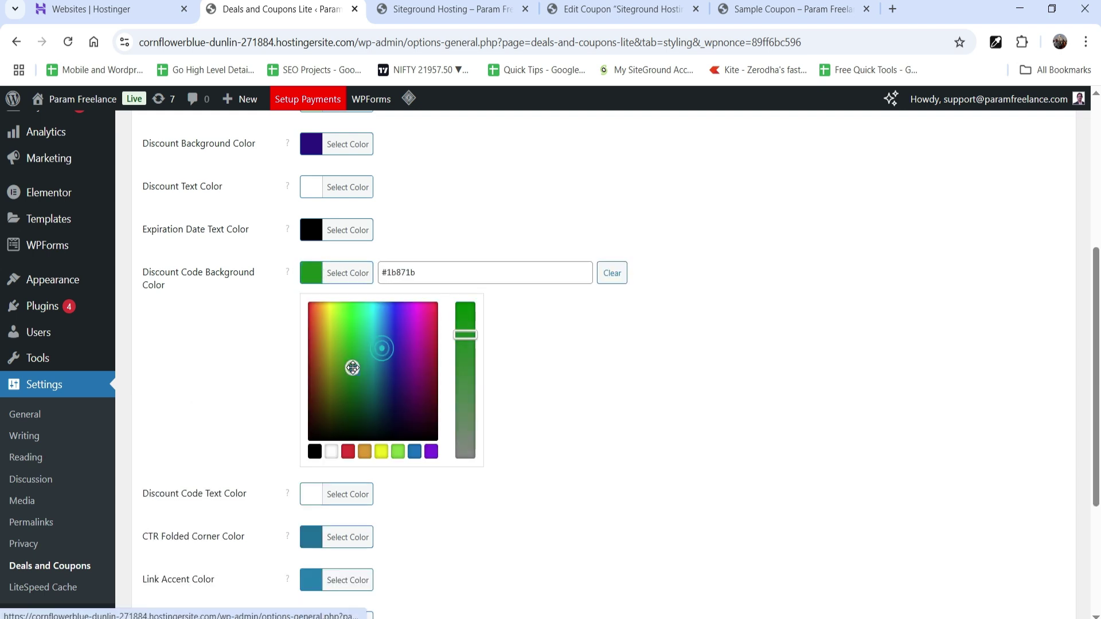
click(241, 361)
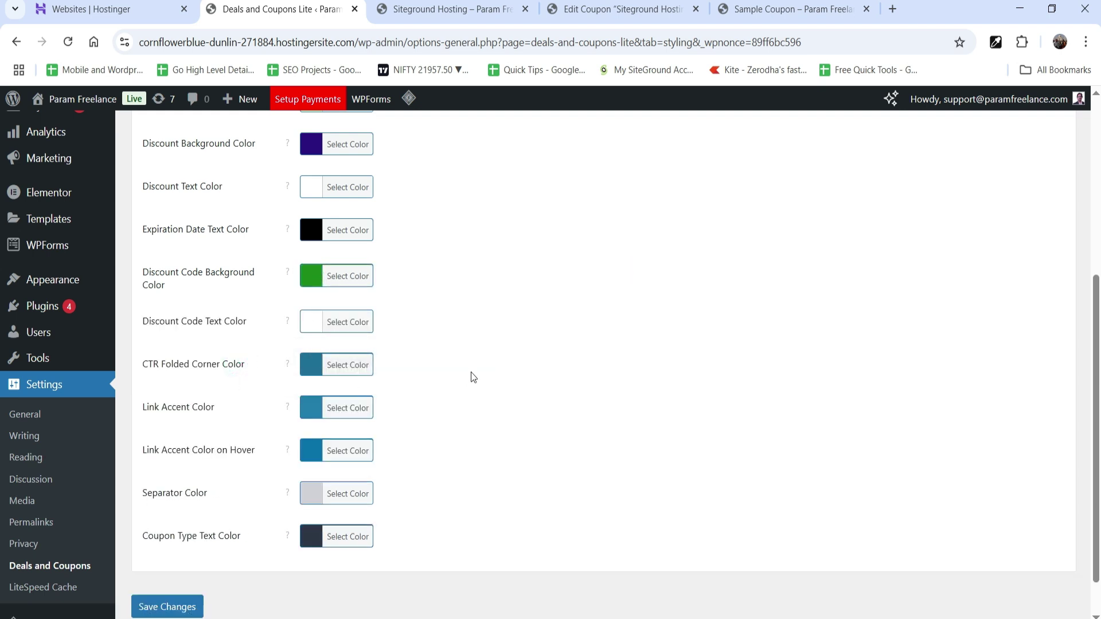
scroll(460, 376, down, 1)
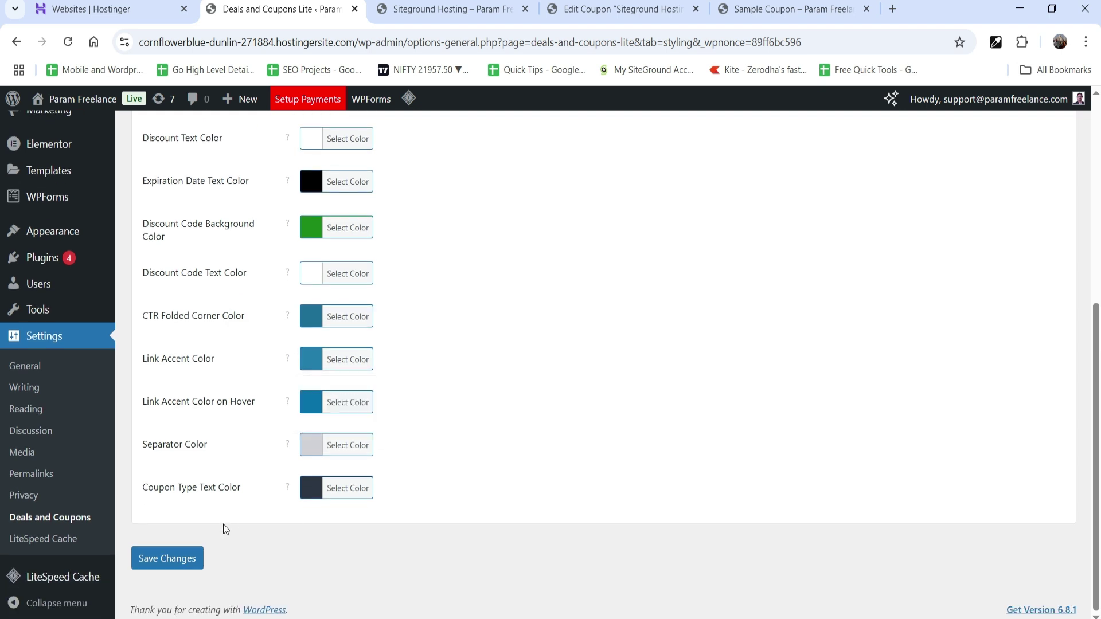
click(170, 560)
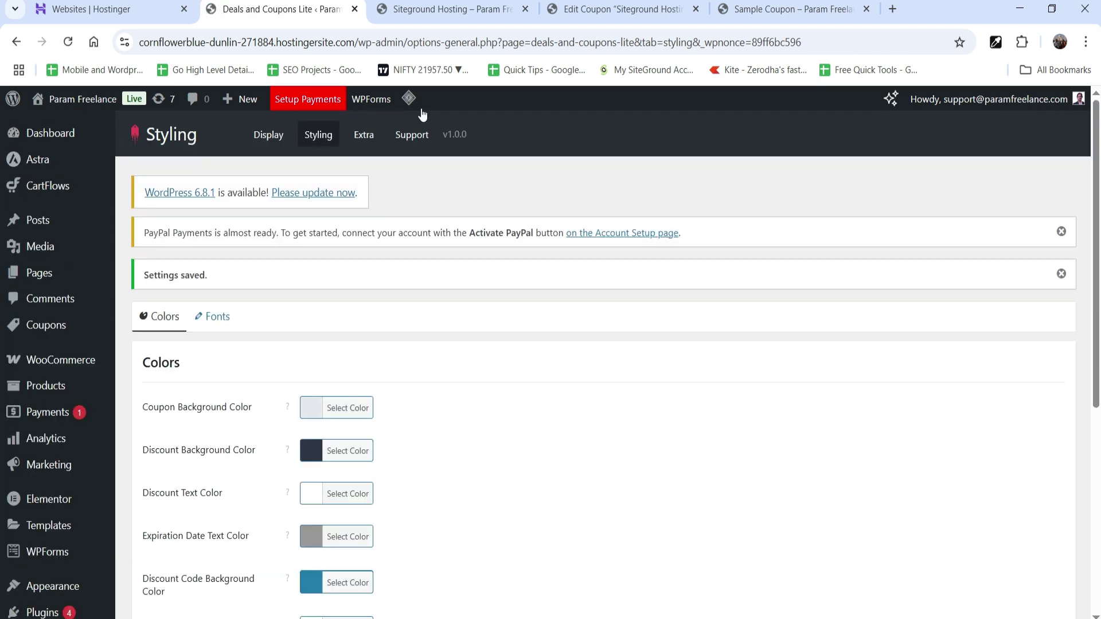
click(441, 8)
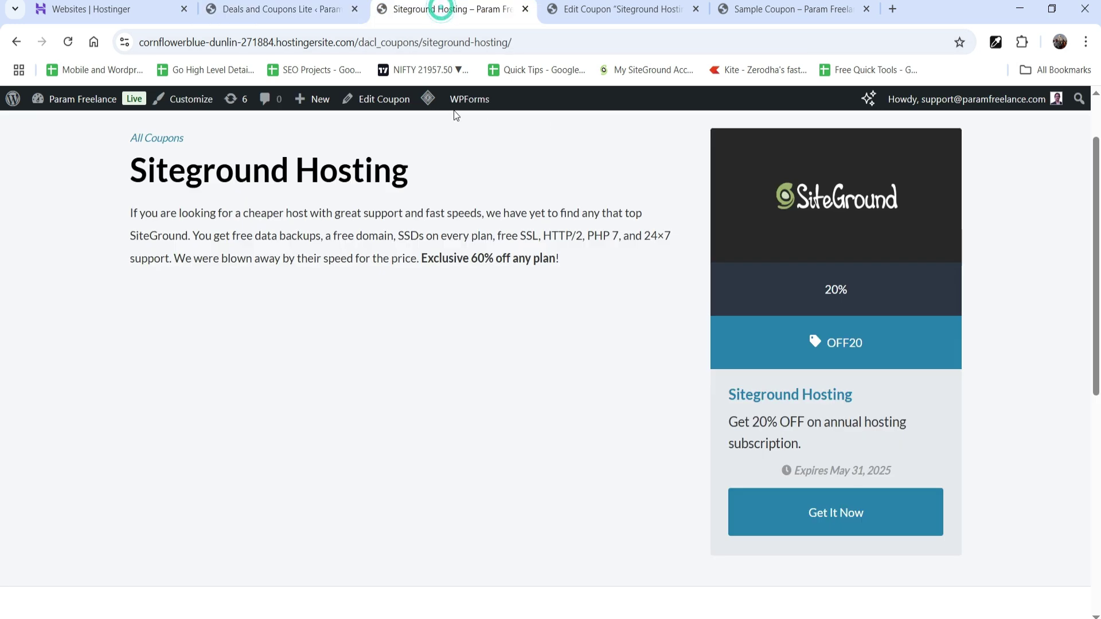
Purge All via LiteSpeed Cache and check the pale green, indigo and green coupon colours.
mouse_move(428, 98)
click(459, 165)
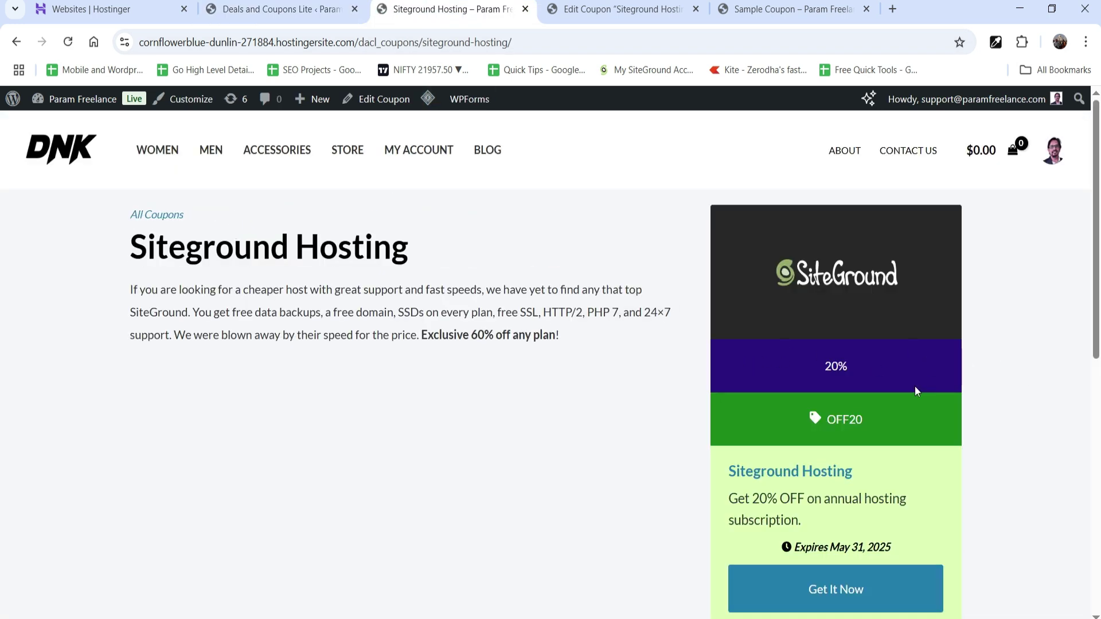
scroll(831, 435, down, 1)
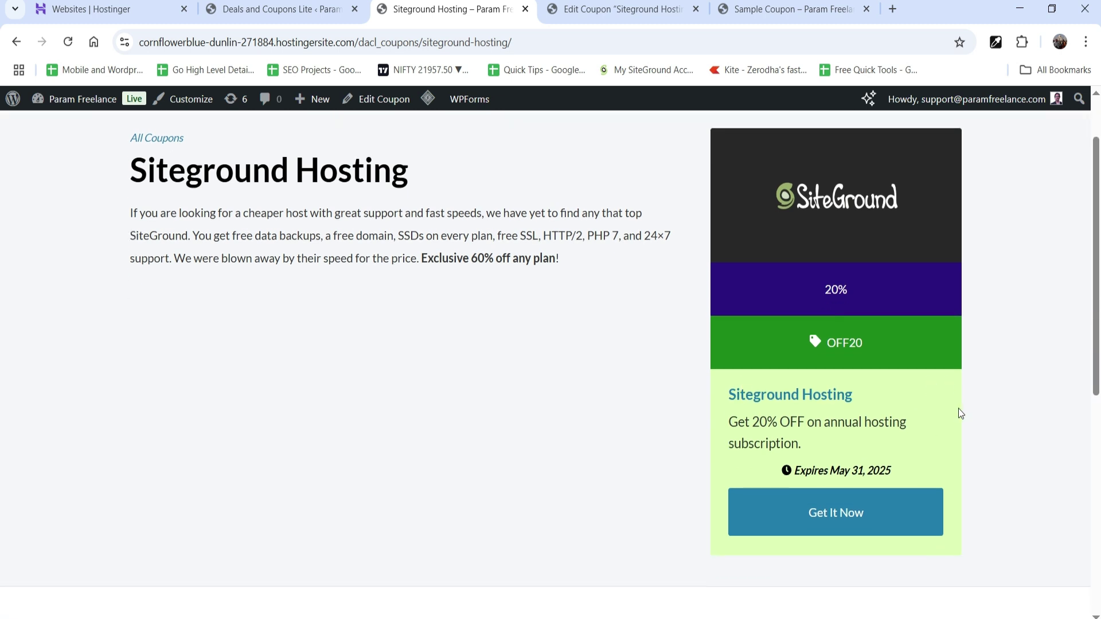
drag(908, 480, 791, 471)
click(396, 408)
scroll(505, 428, up, 1)
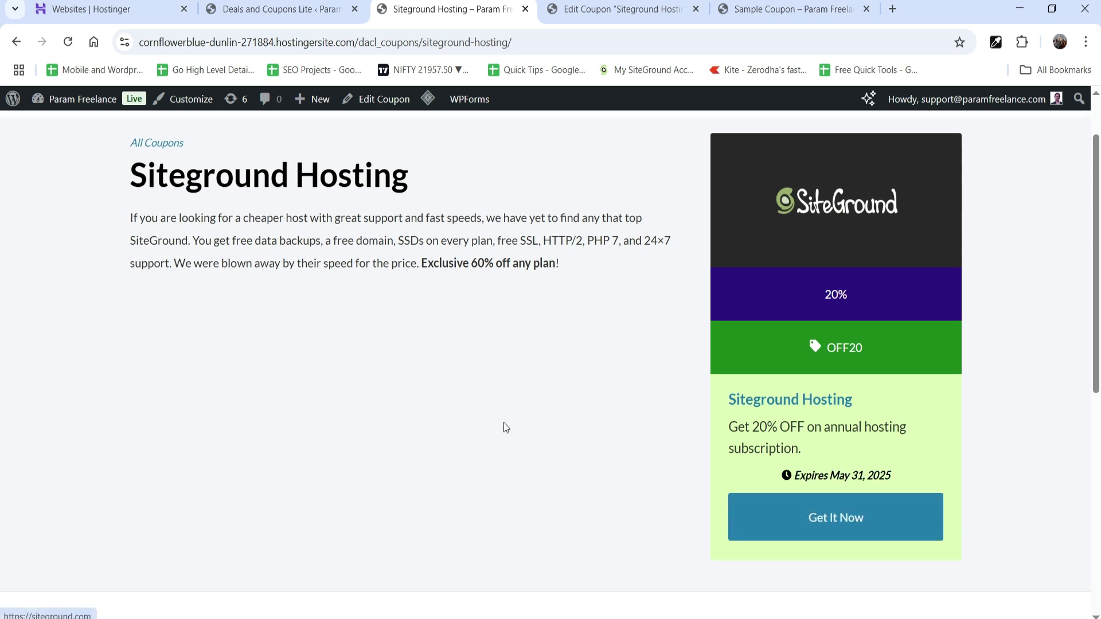
key(ctrl+shift+Tab)
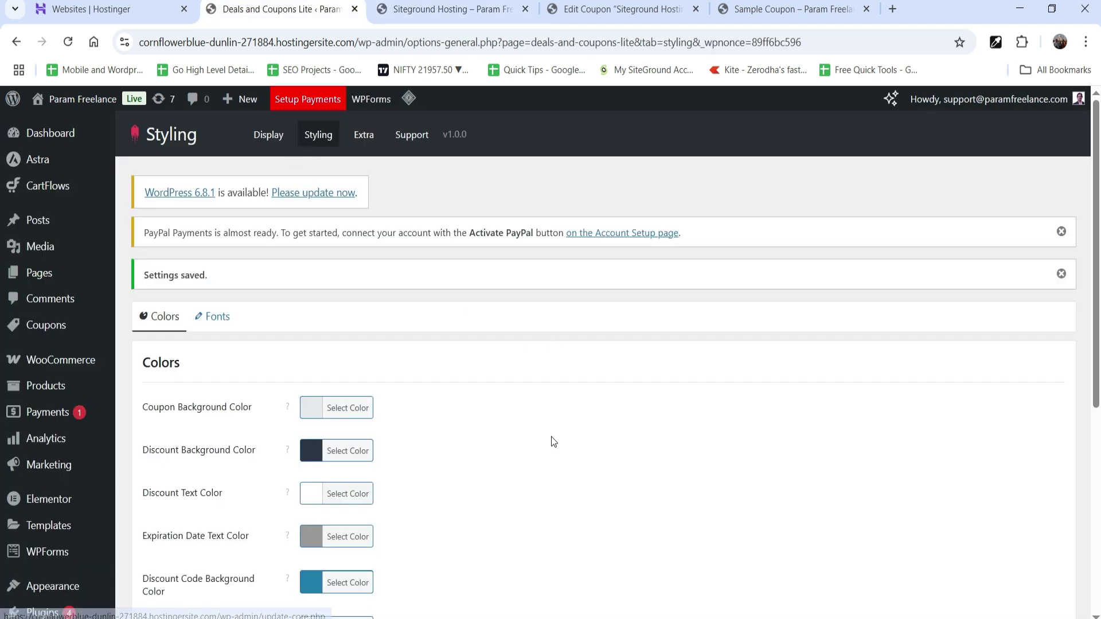
Look over the coupon font size settings on the Fonts sub-tab.
click(220, 317)
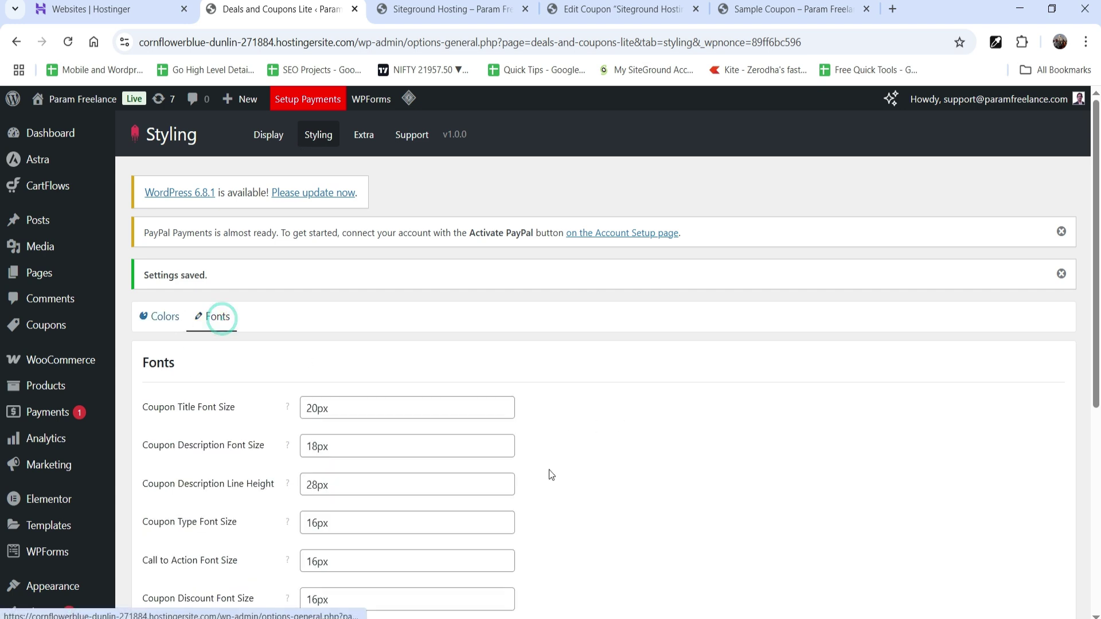
scroll(349, 427, down, 1)
scroll(338, 422, down, 5)
scroll(321, 402, up, 6)
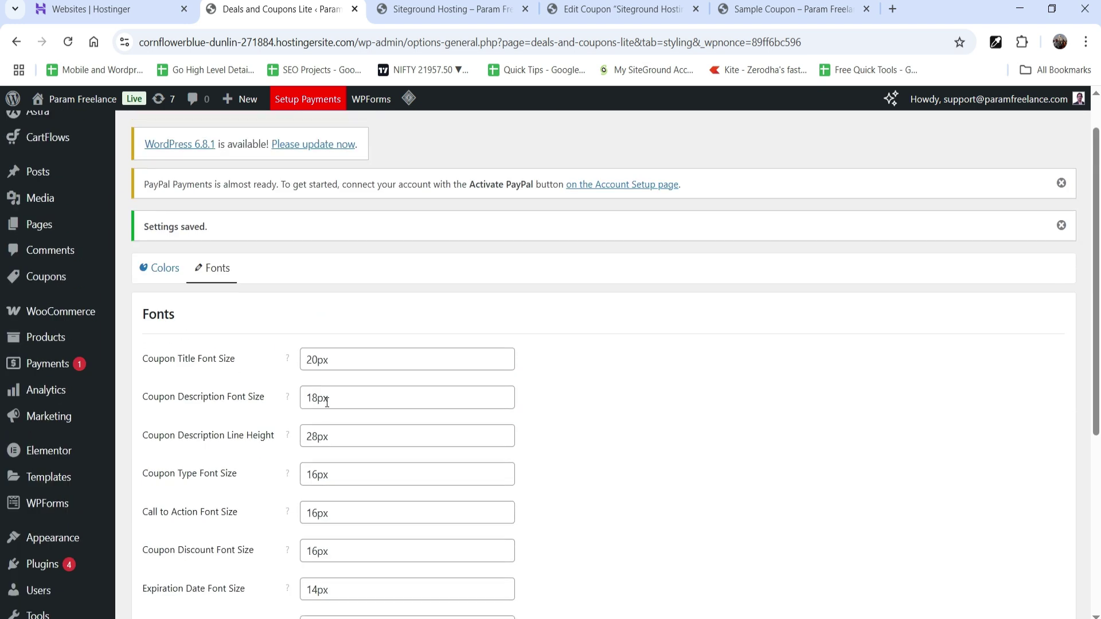
Review Extra options, leaving Direct Links Target at New Tab (_blank), then view Support information.
click(364, 135)
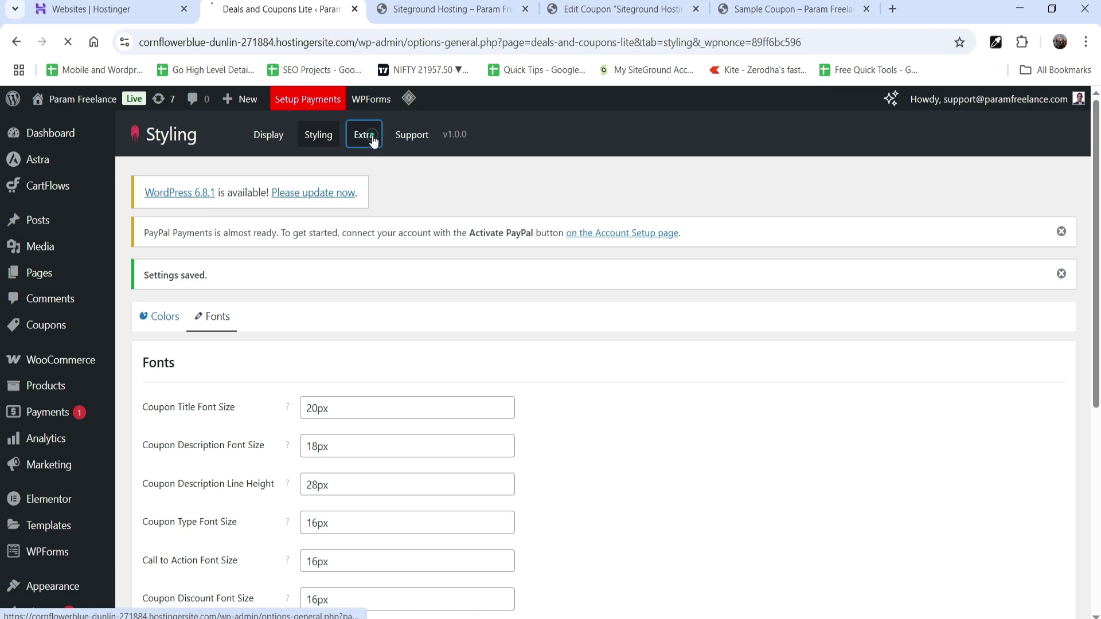
scroll(745, 438, down, 3)
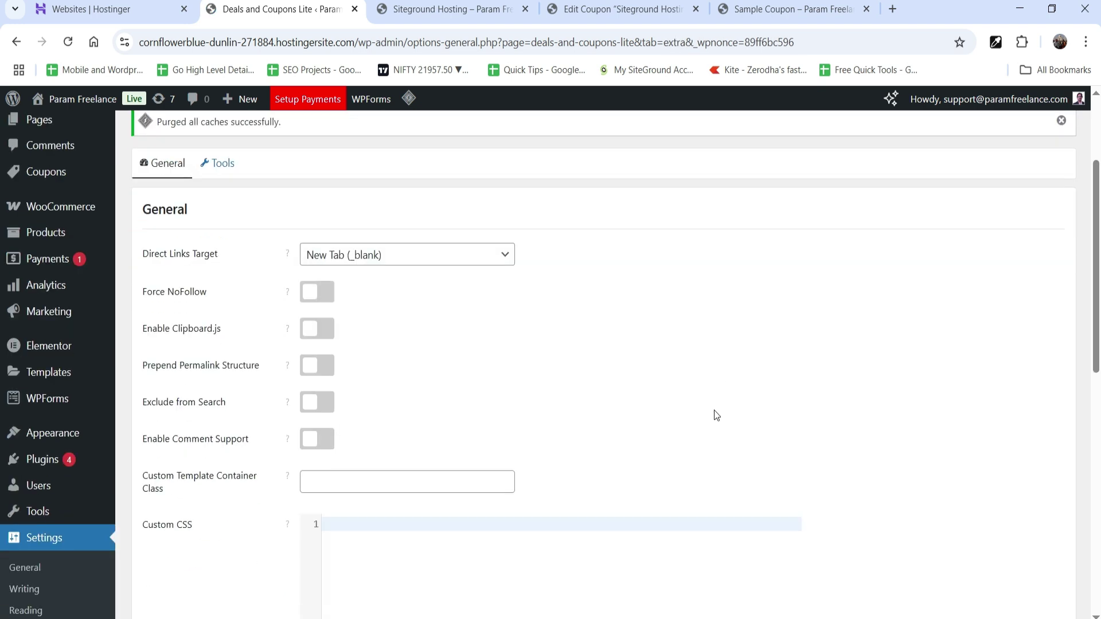
click(468, 259)
click(700, 253)
click(378, 244)
click(766, 296)
scroll(528, 389, down, 2)
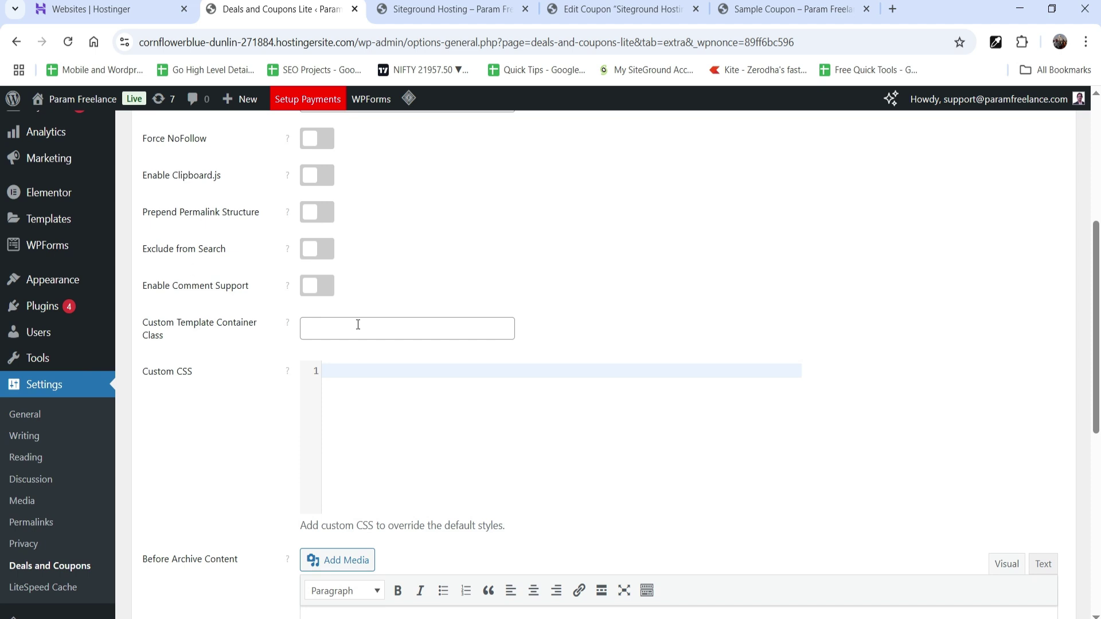
scroll(321, 327, down, 2)
scroll(267, 336, up, 6)
click(397, 128)
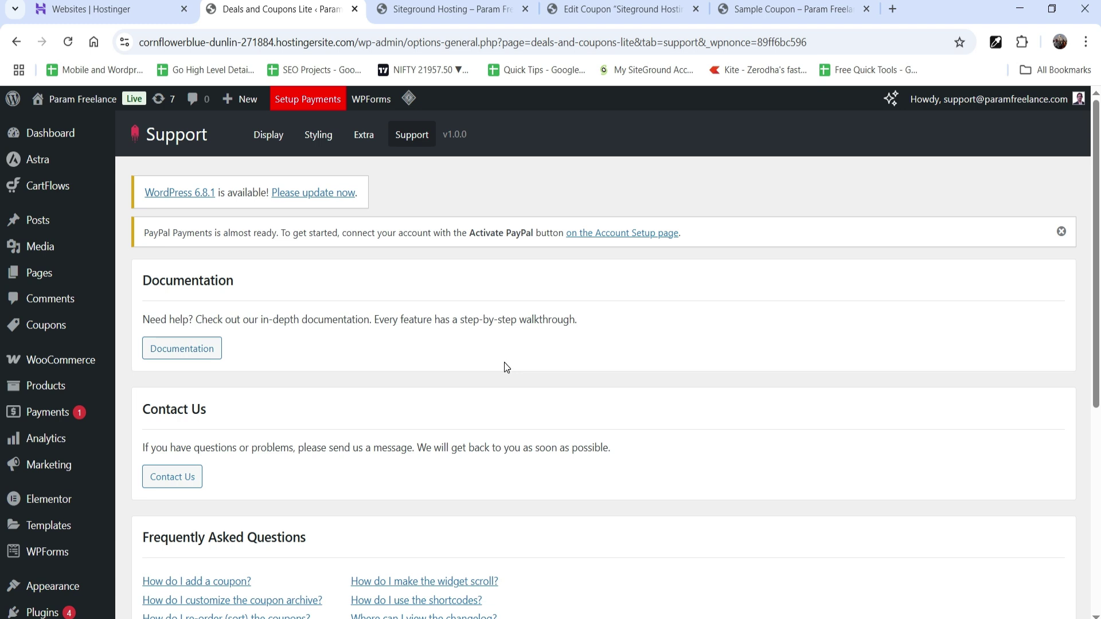
click(443, 9)
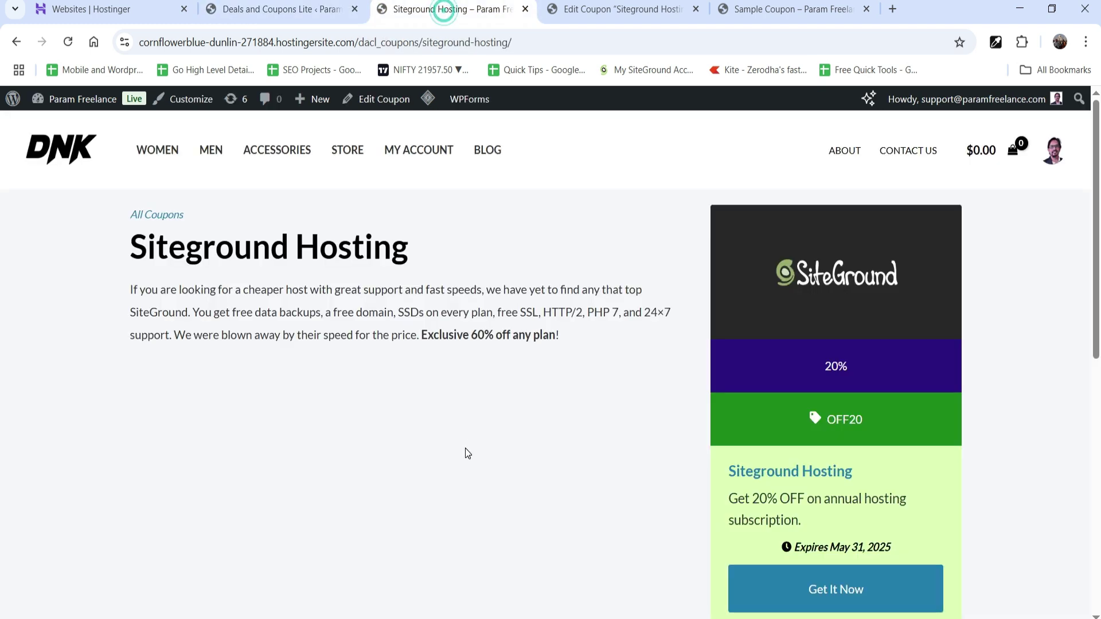
Open the All Coupons archive, then filter it to the Hosting category.
click(157, 214)
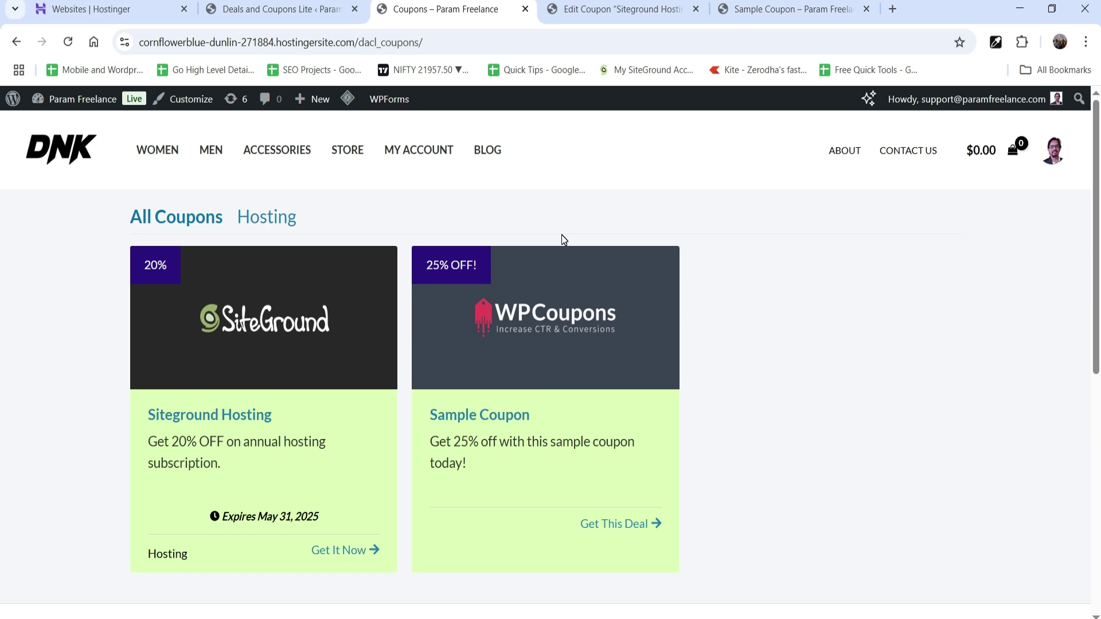
click(269, 222)
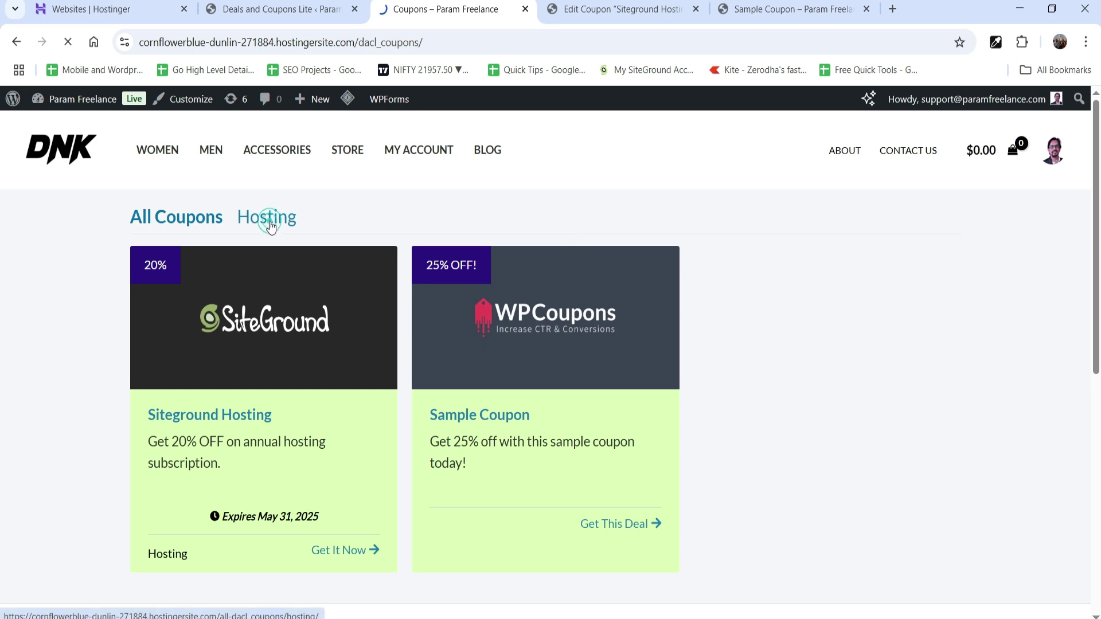